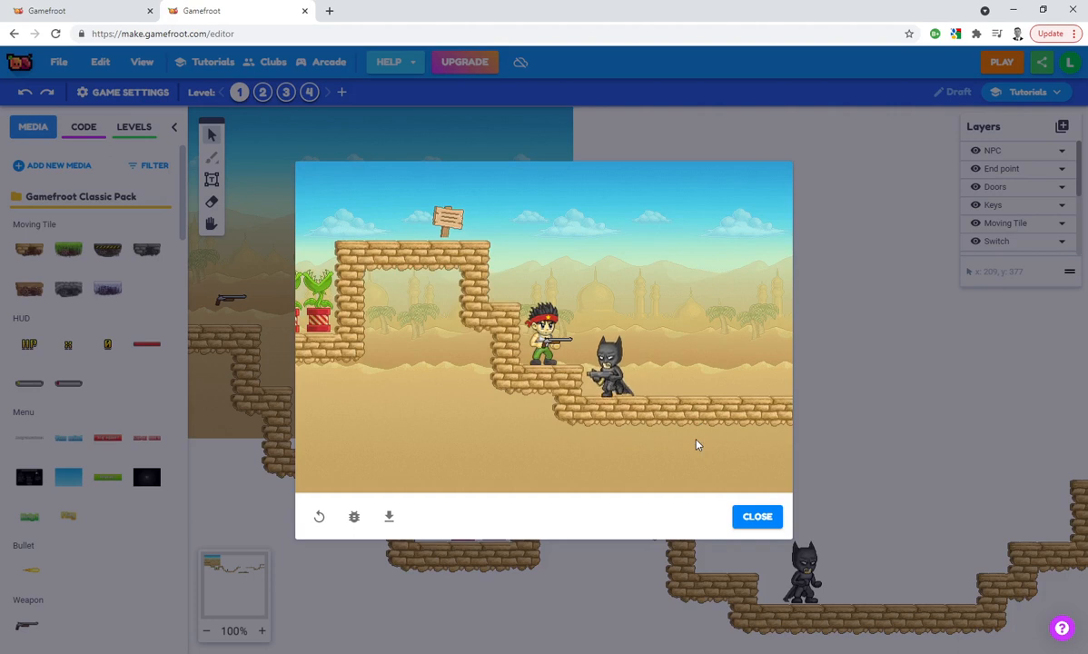
Play-test the level by shooting at the Batman enemy, dodging it and jumping onward to the next raised platform
key("Right")
key("space")
key("space")
key("Left")
key("Up")
key("space")
key("Left")
key("Right")
key("space")
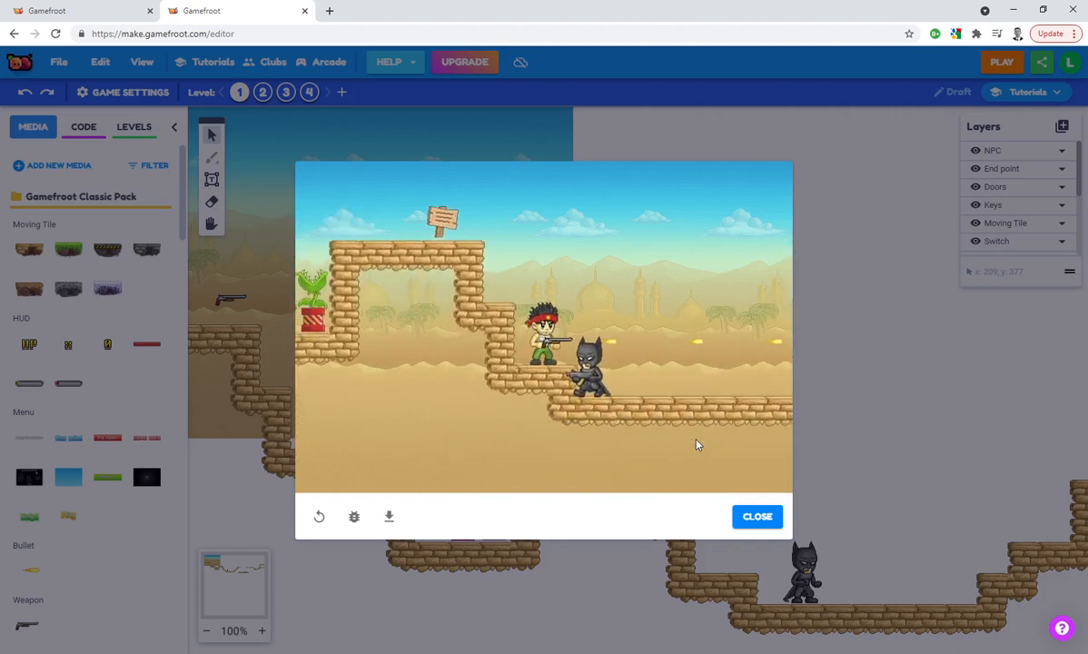
key("Up")
key("Right")
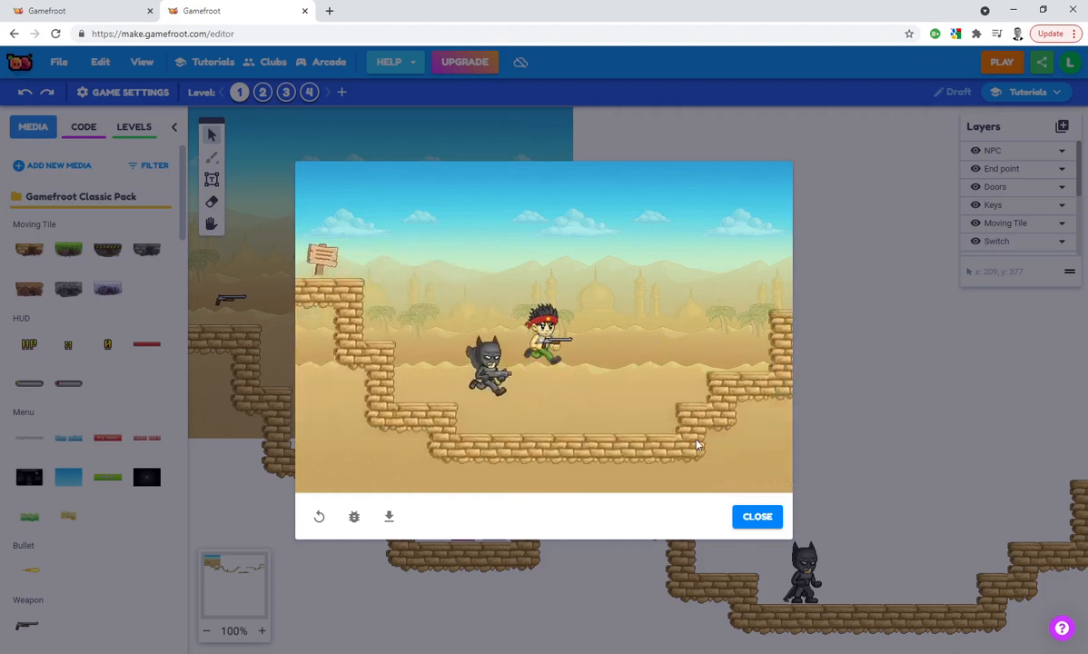
key("Left")
key("space")
key("Right")
key("Up")
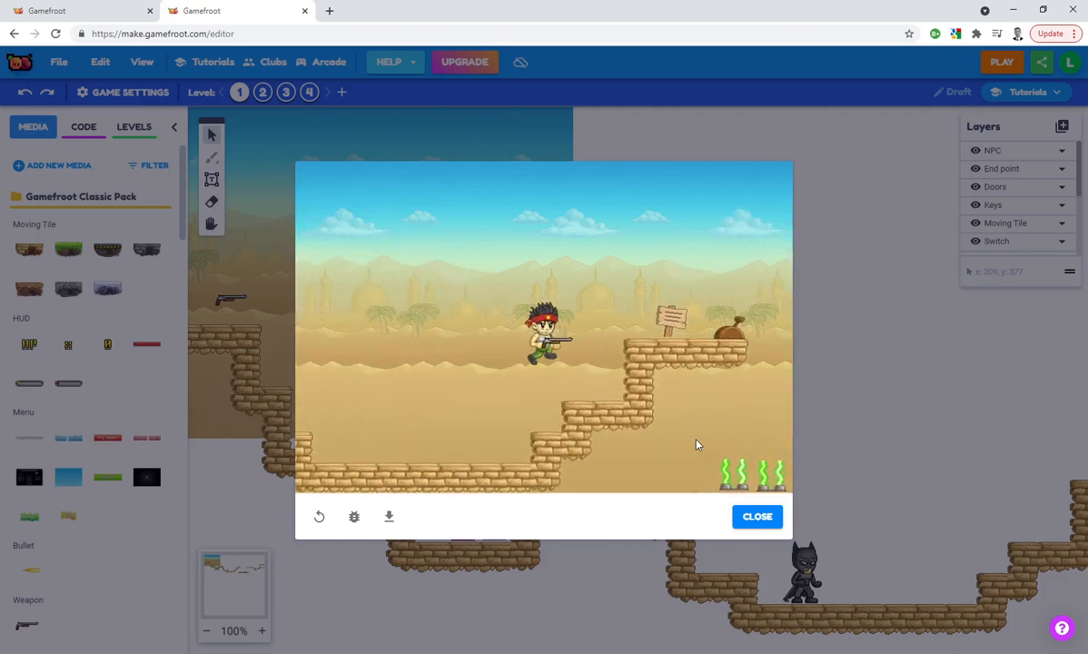
Continue the playthrough past the signpost, across the moving tile and over the key's platform, and close the game preview
key("Right")
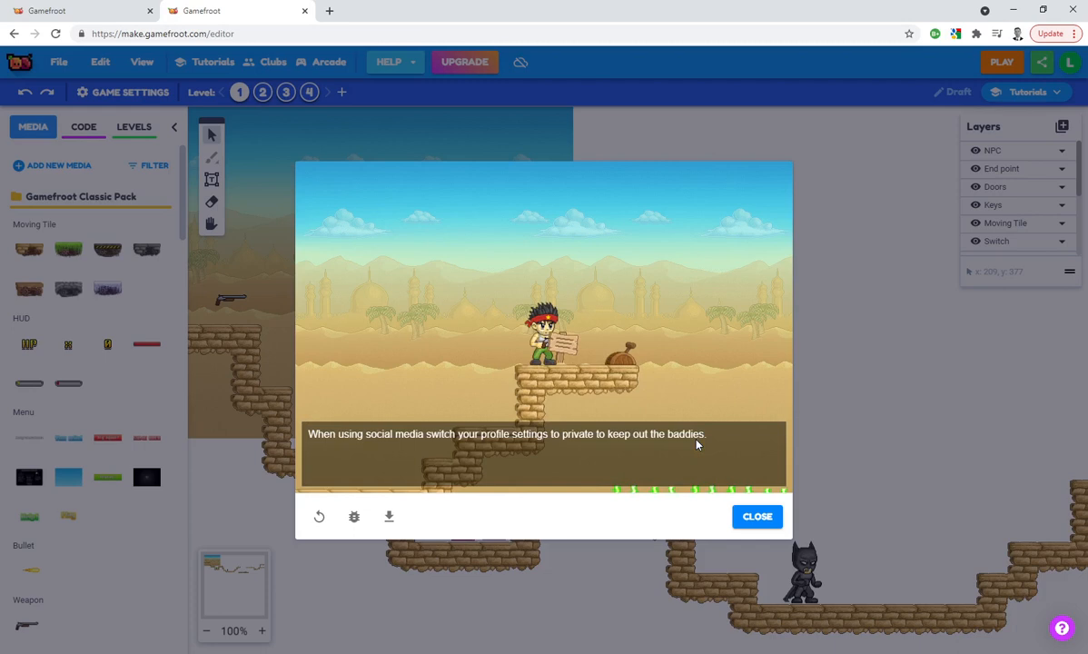
key("Right")
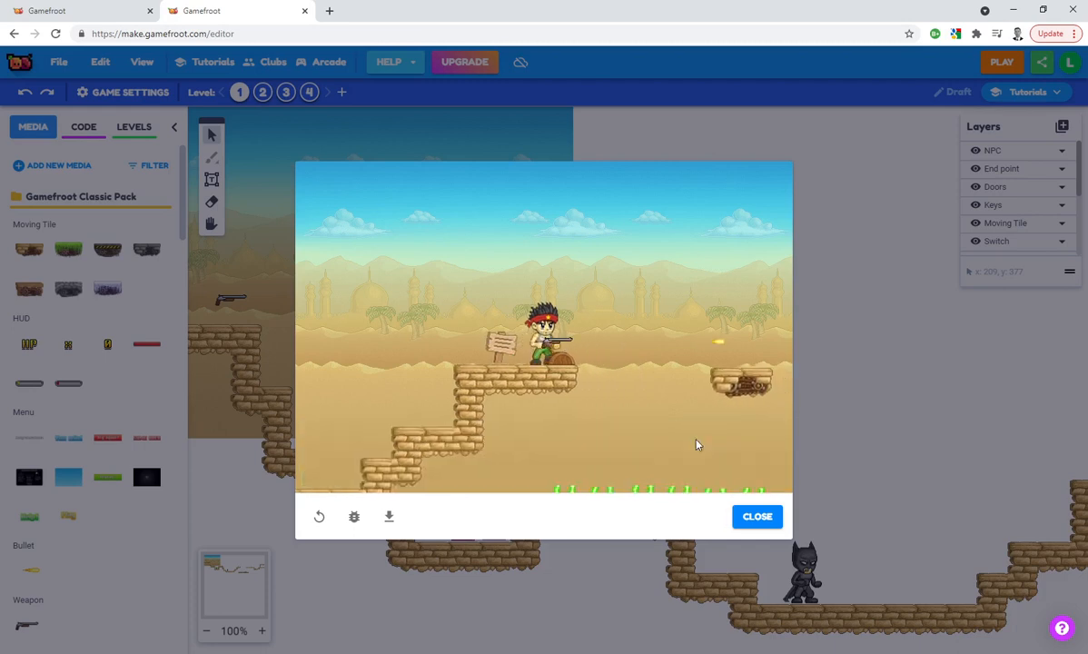
key("Right")
key("Right")
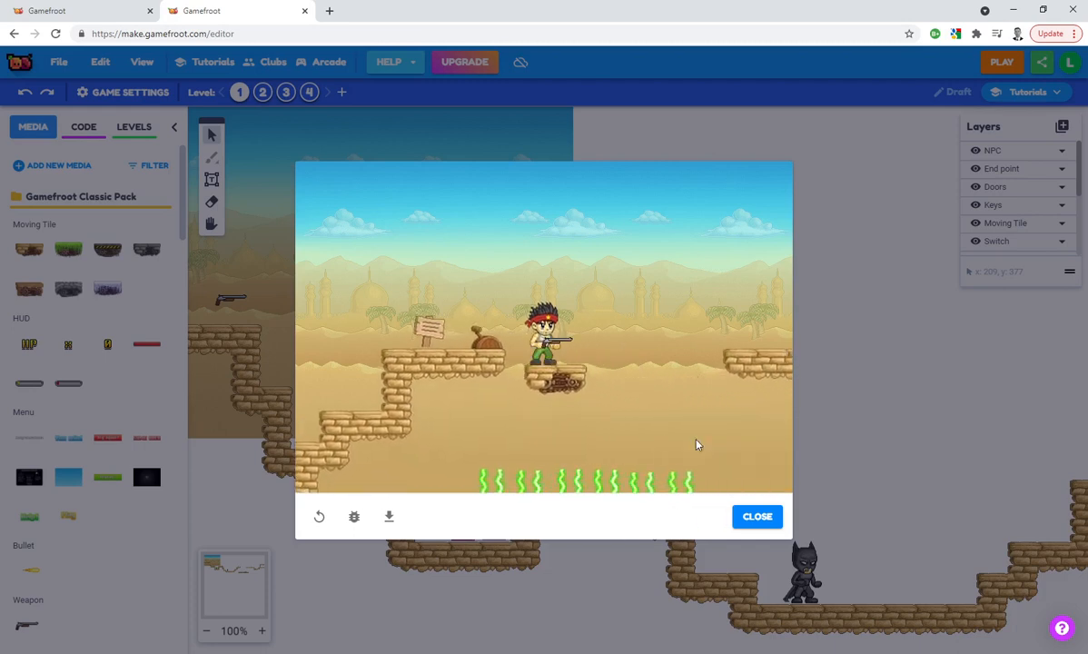
key("Right")
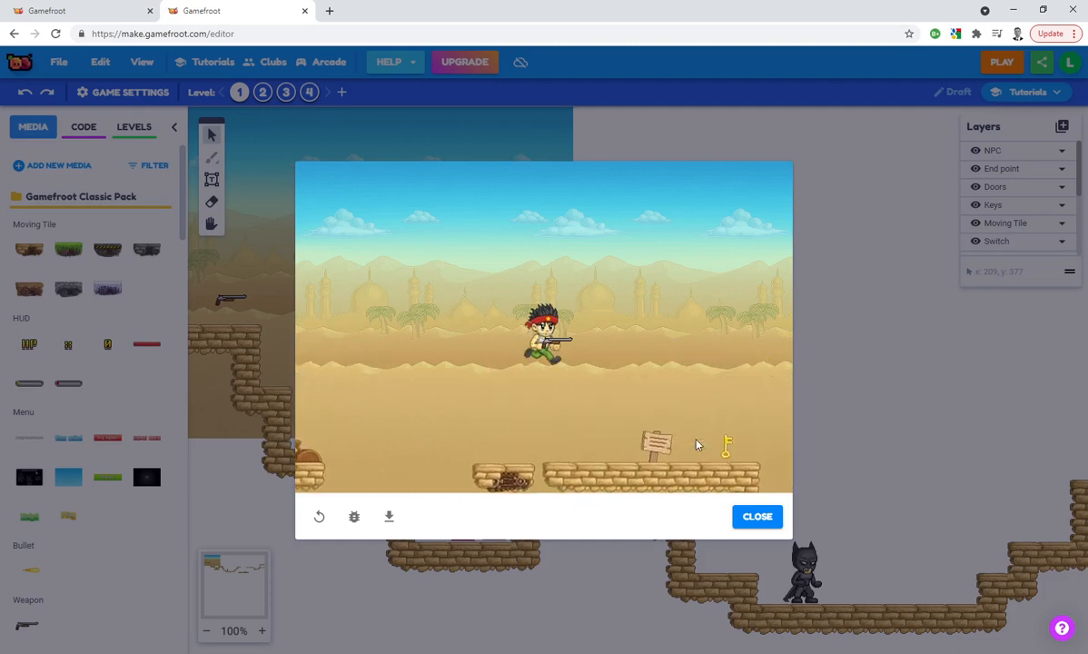
key("Right")
key("Right")
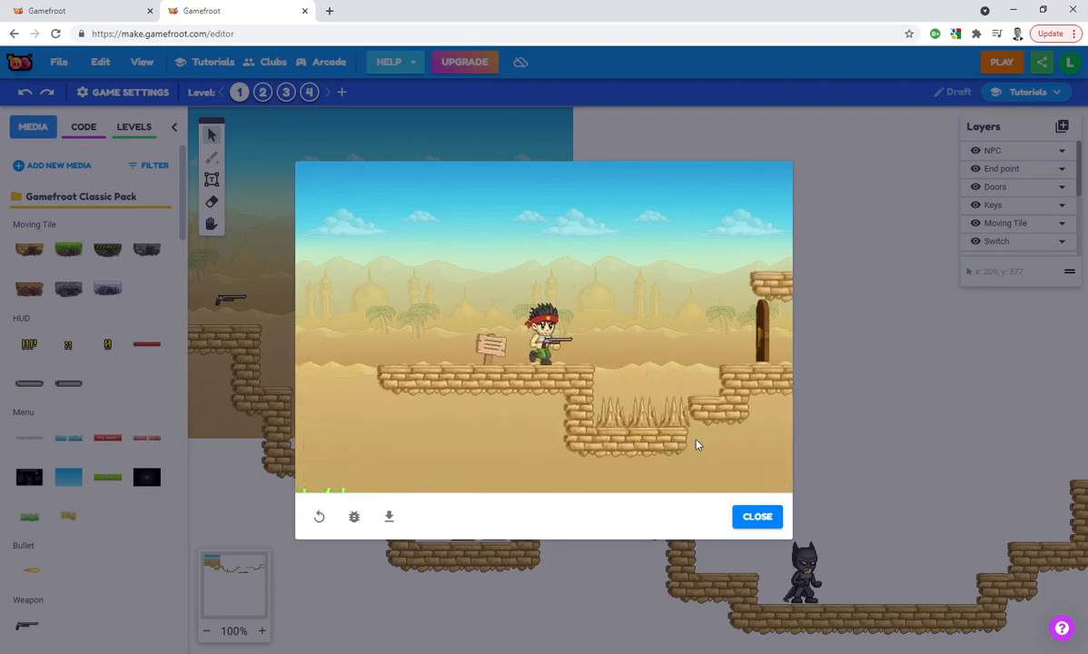
key("Up")
key("Right")
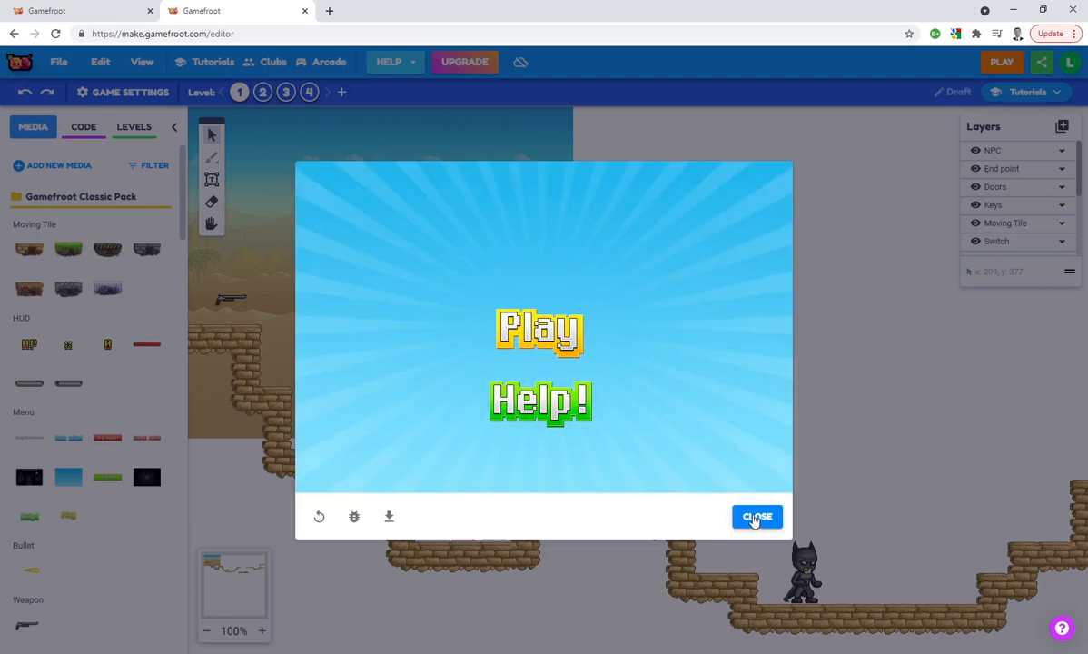
left_click(752, 517)
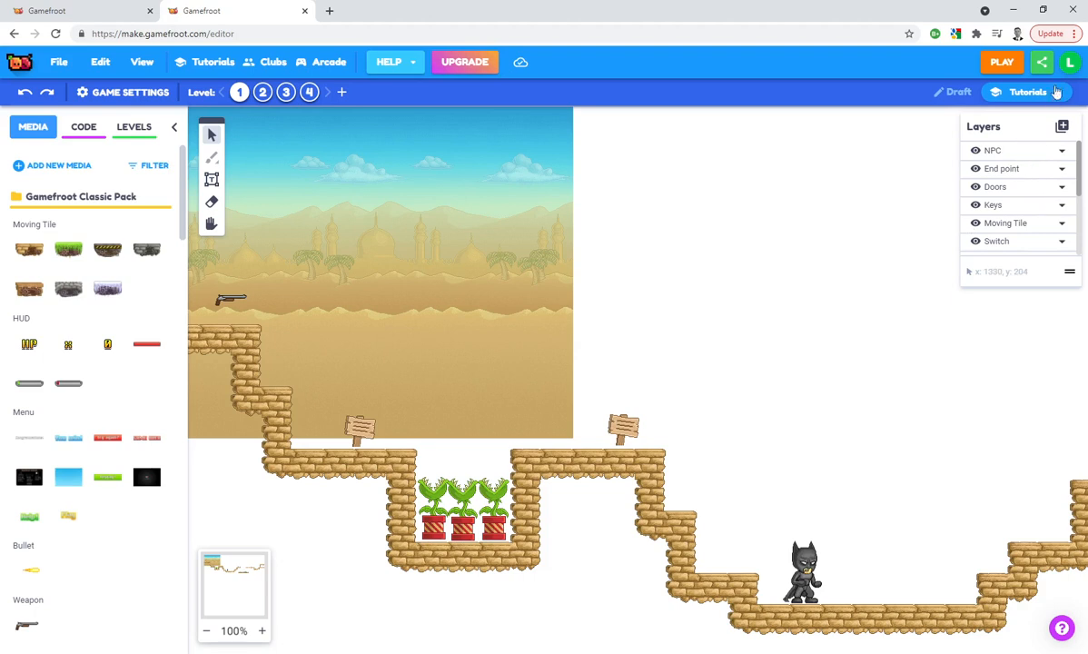
Log out of the current account and log back in with the Google sign-in option
left_click(1070, 62)
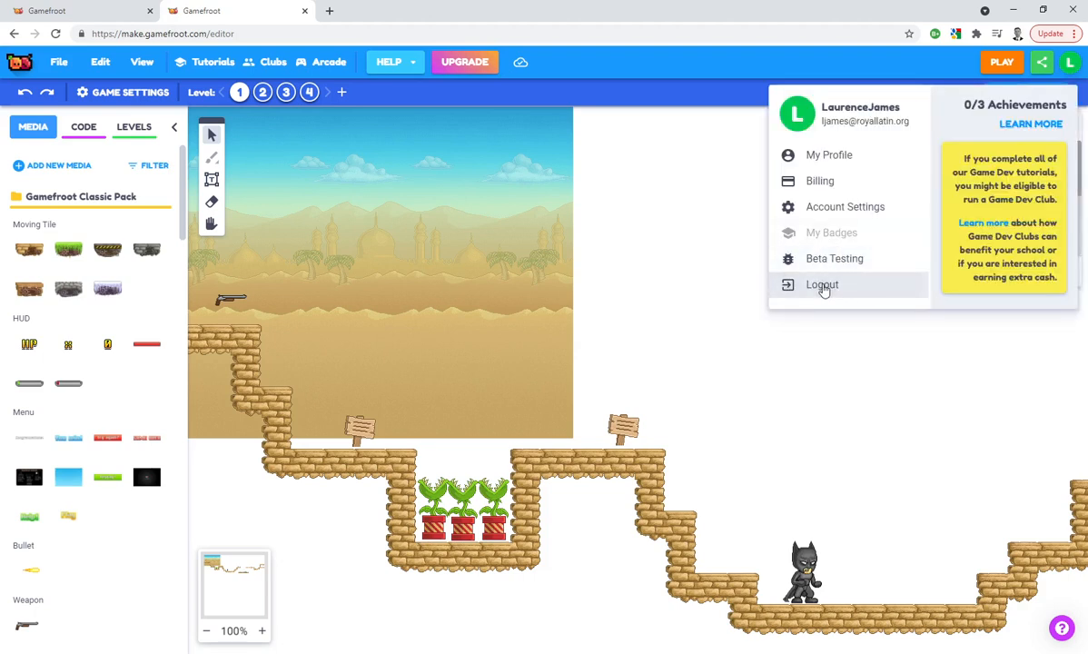
left_click(822, 285)
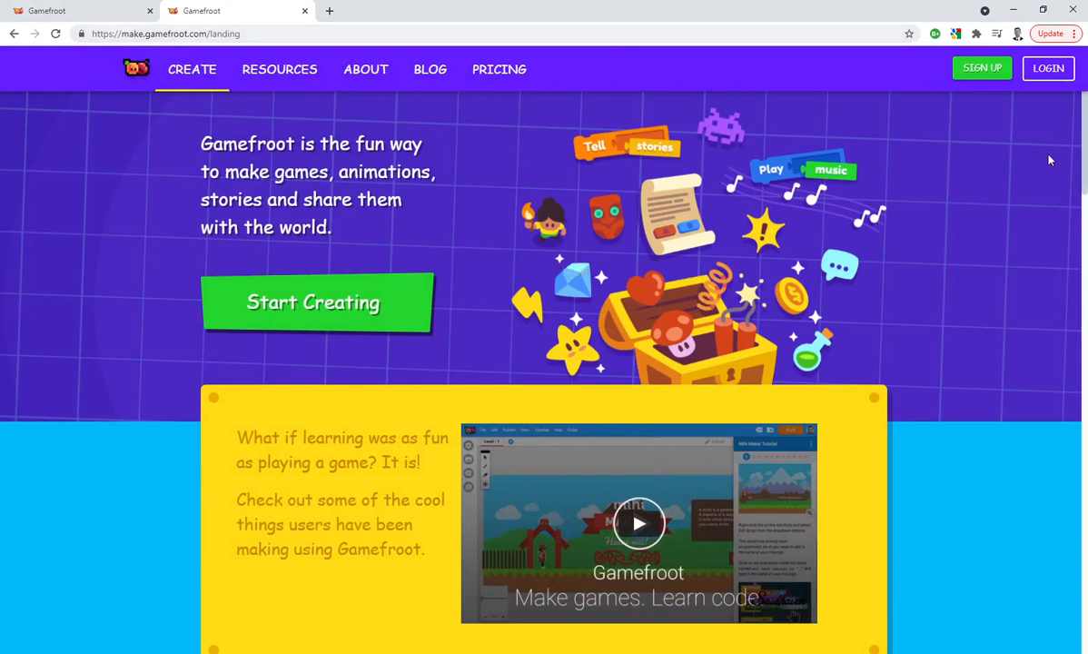
left_click(1047, 71)
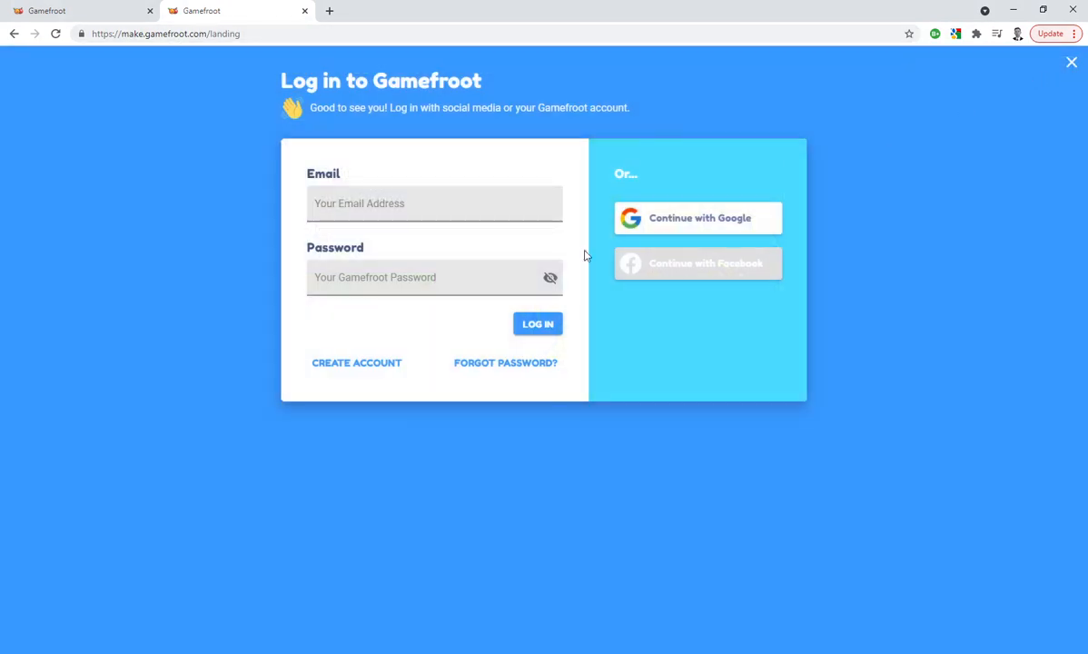
left_click(696, 227)
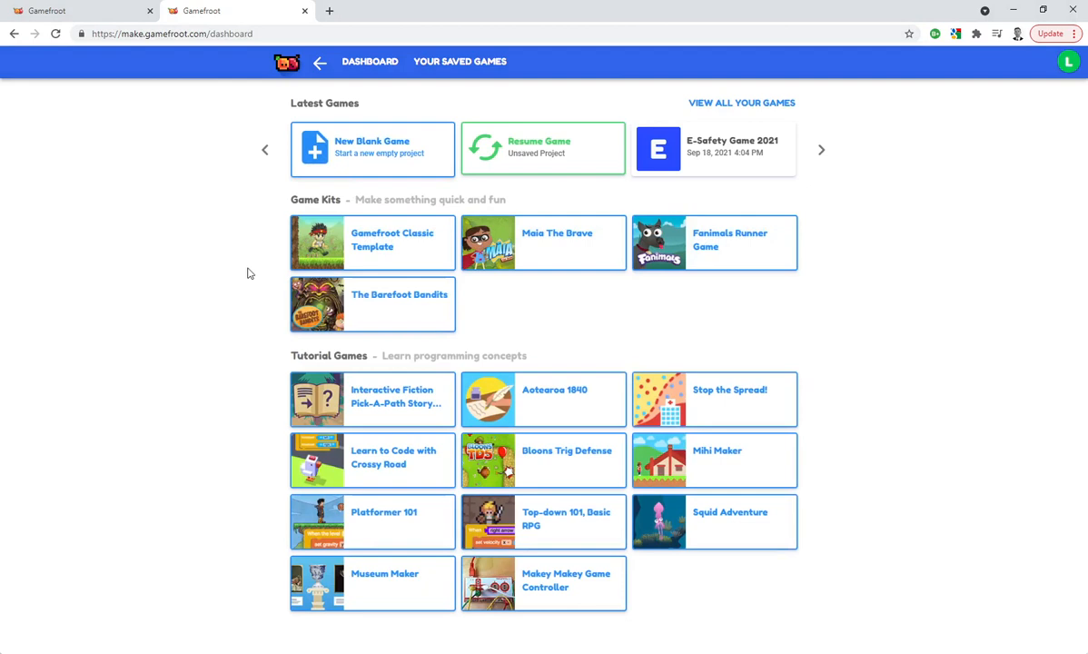
Create a project named "E-safety game" from the Gamefroot Classic Template and dismiss its tutorial
left_click(359, 251)
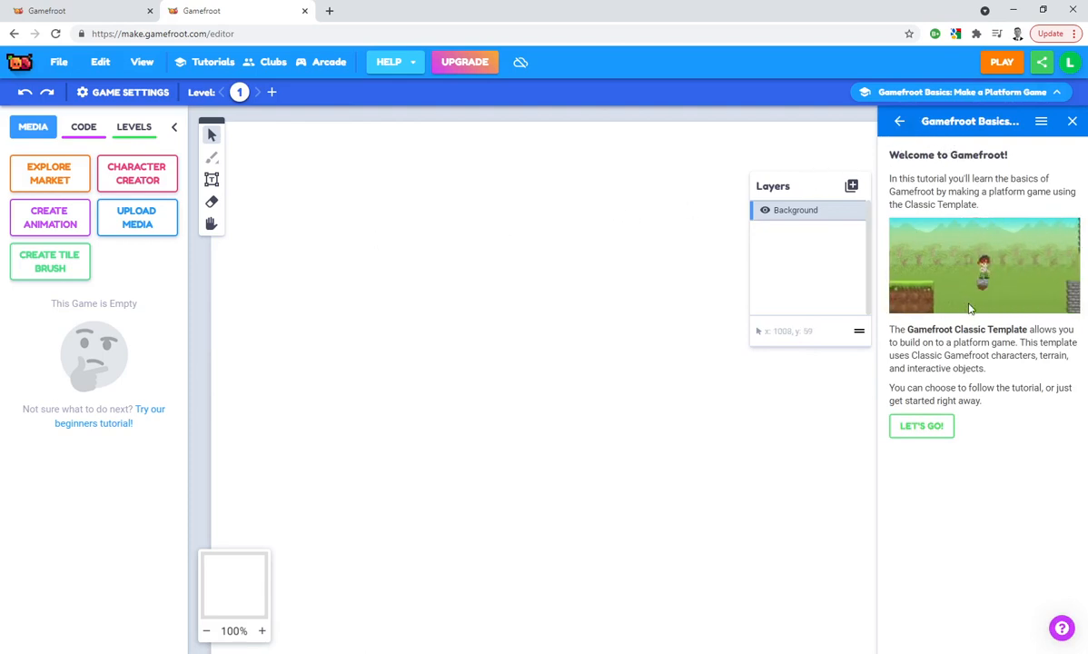
left_click(923, 438)
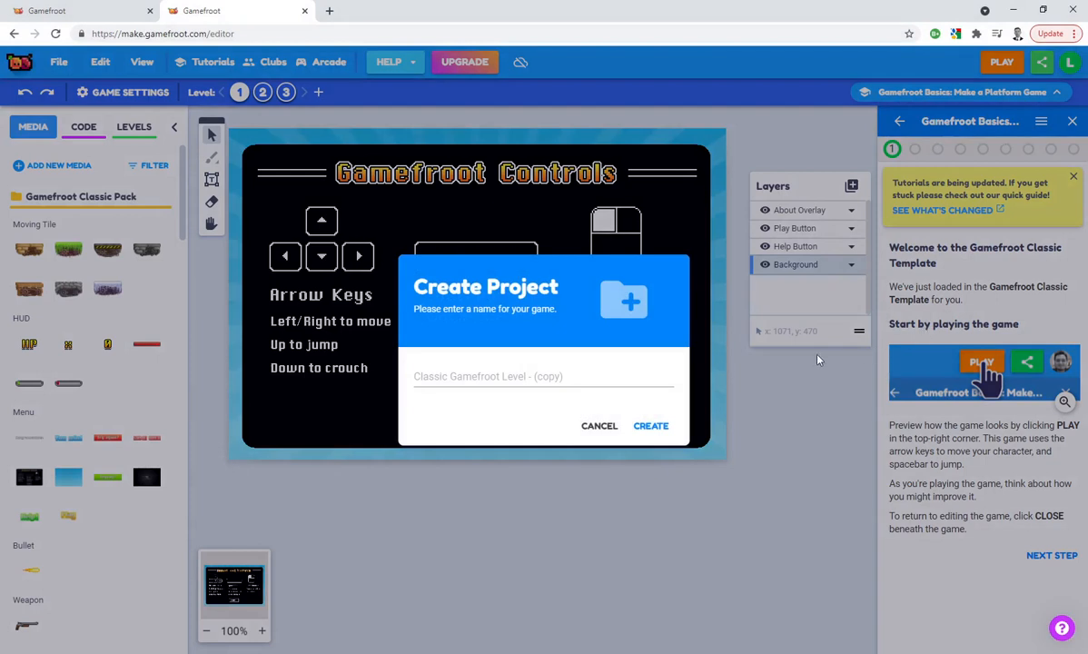
left_click(449, 378)
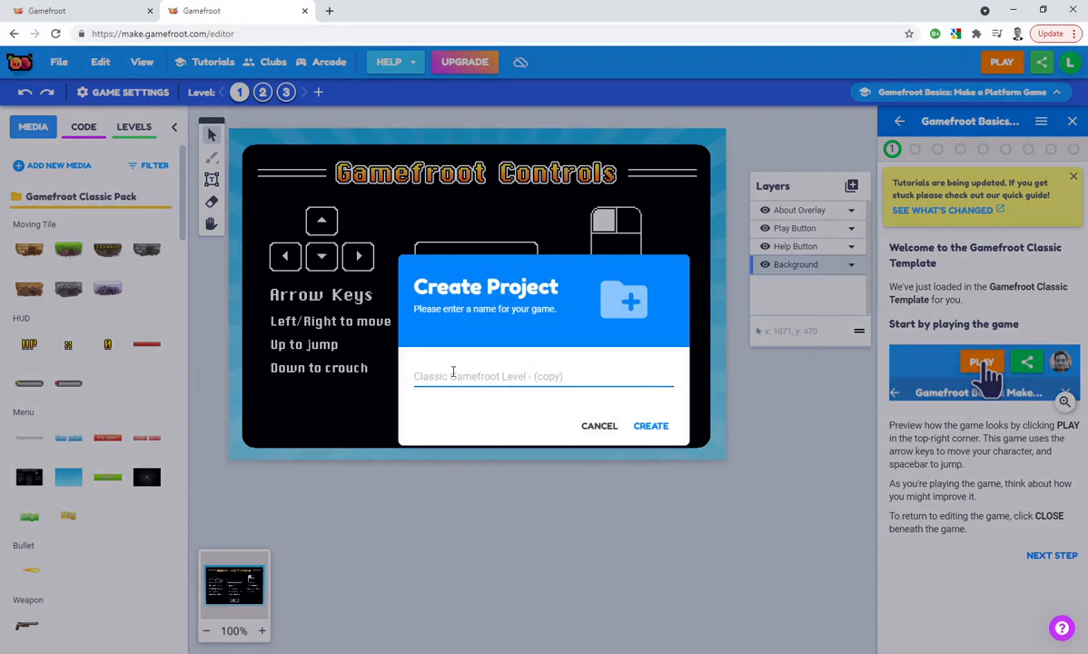
type("E-safety game")
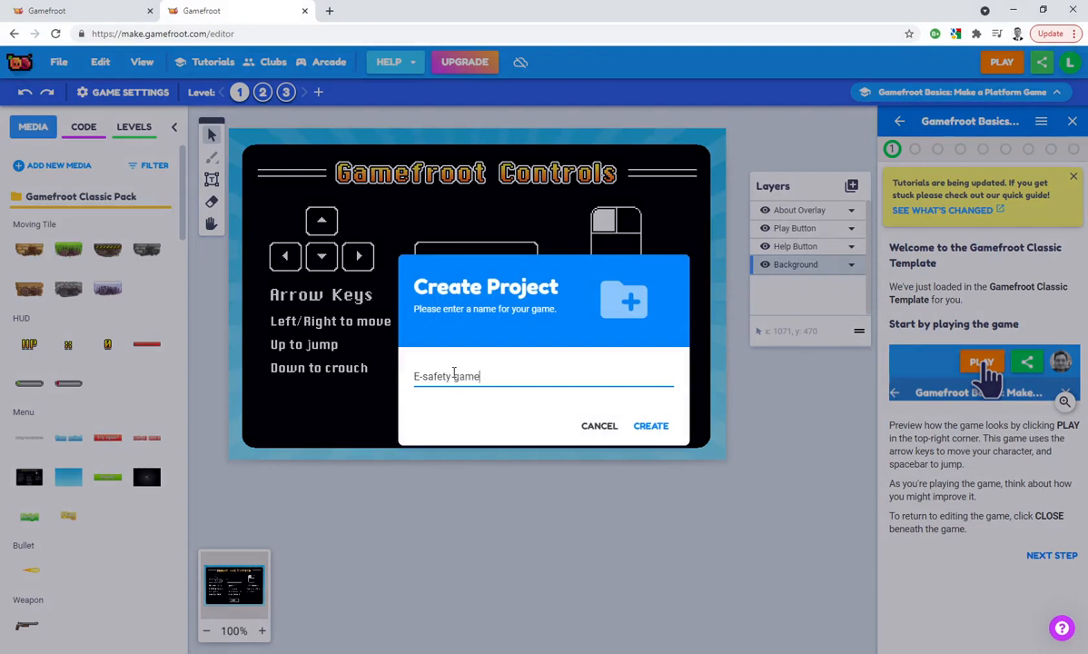
left_click(658, 429)
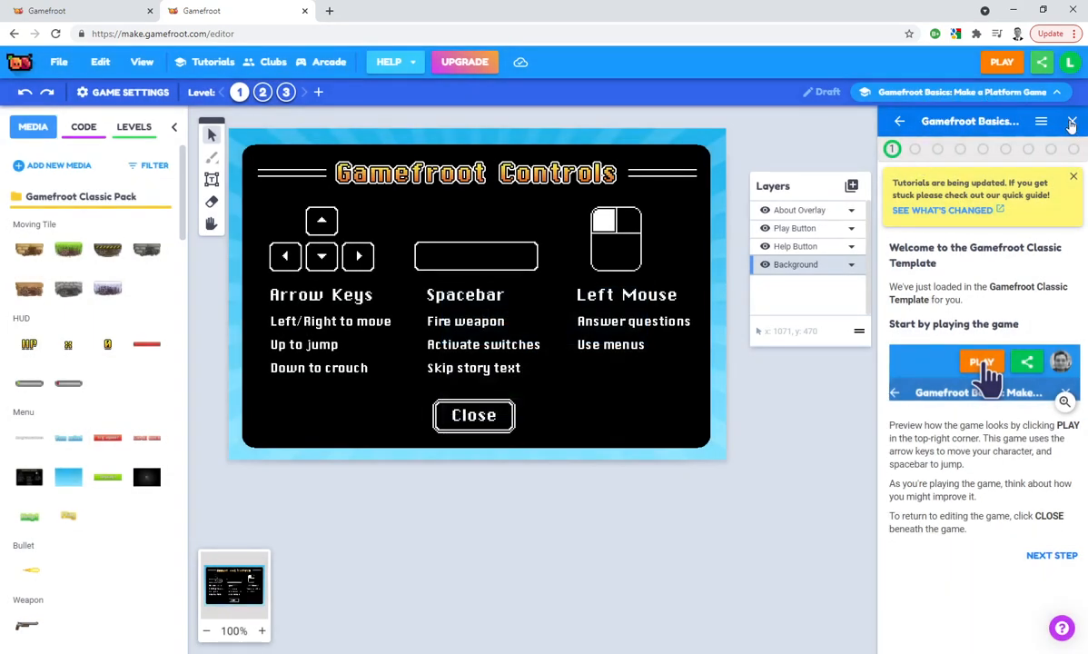
left_click(1071, 123)
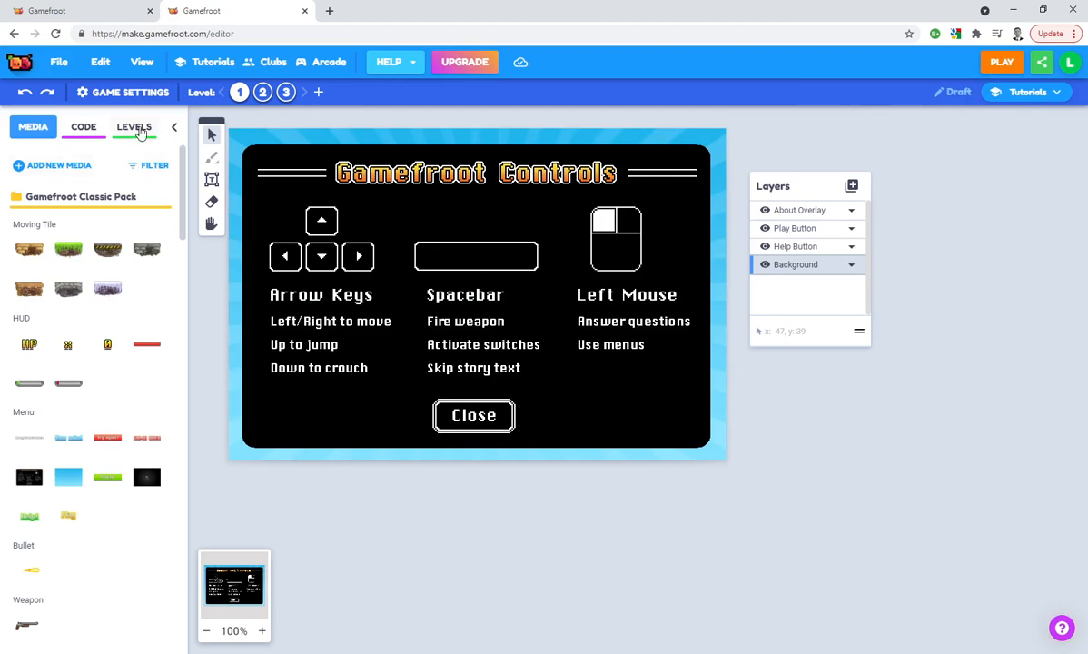
Add a new level named "E-safety themed level" and place it first in the level order
left_click(134, 129)
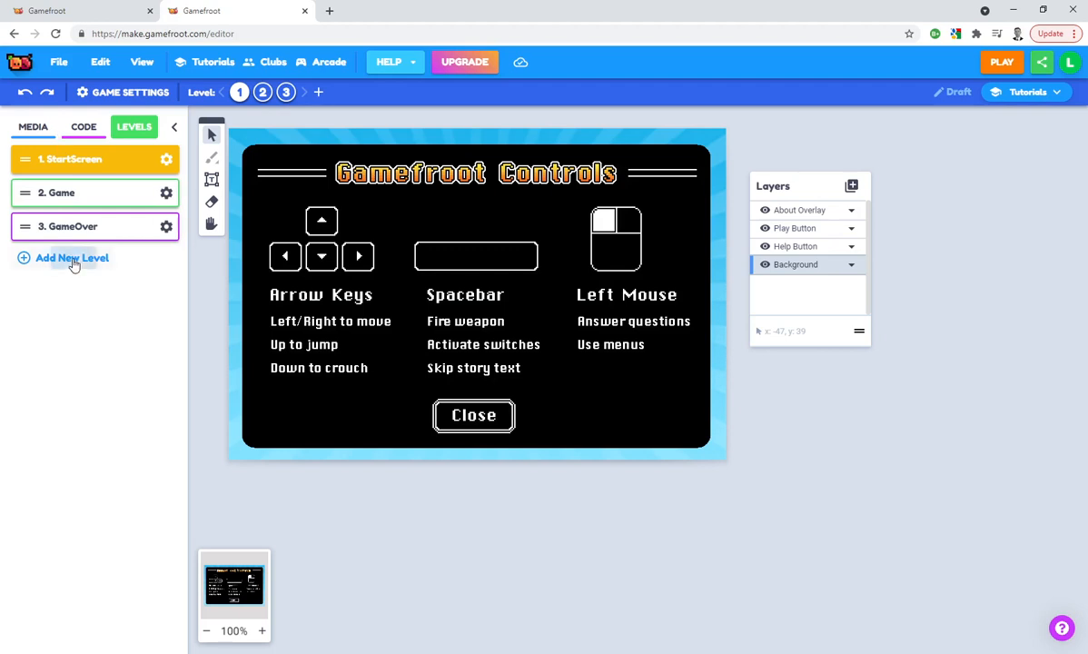
left_click(72, 257)
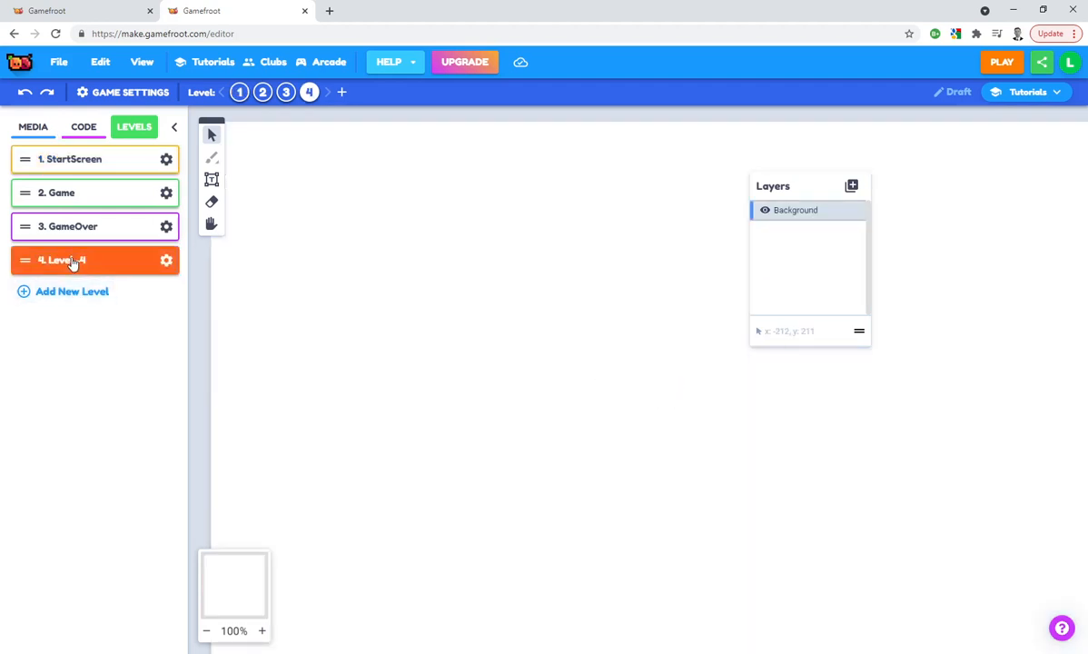
left_click(166, 262)
left_click(62, 313)
triple_click(41, 312)
type("E-safety")
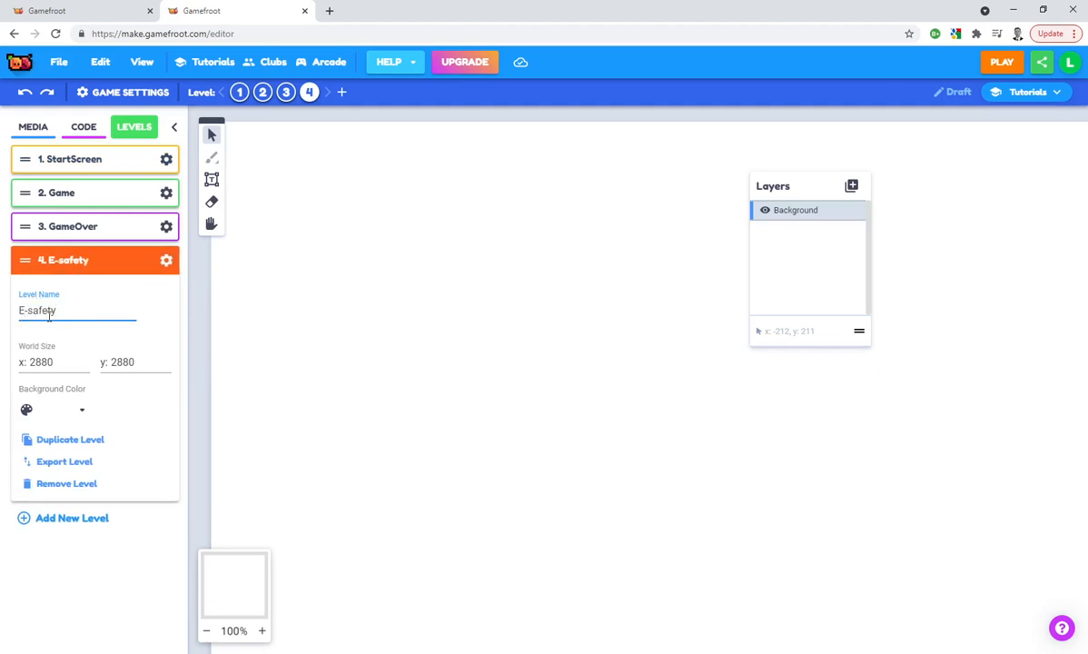
type(" themed level")
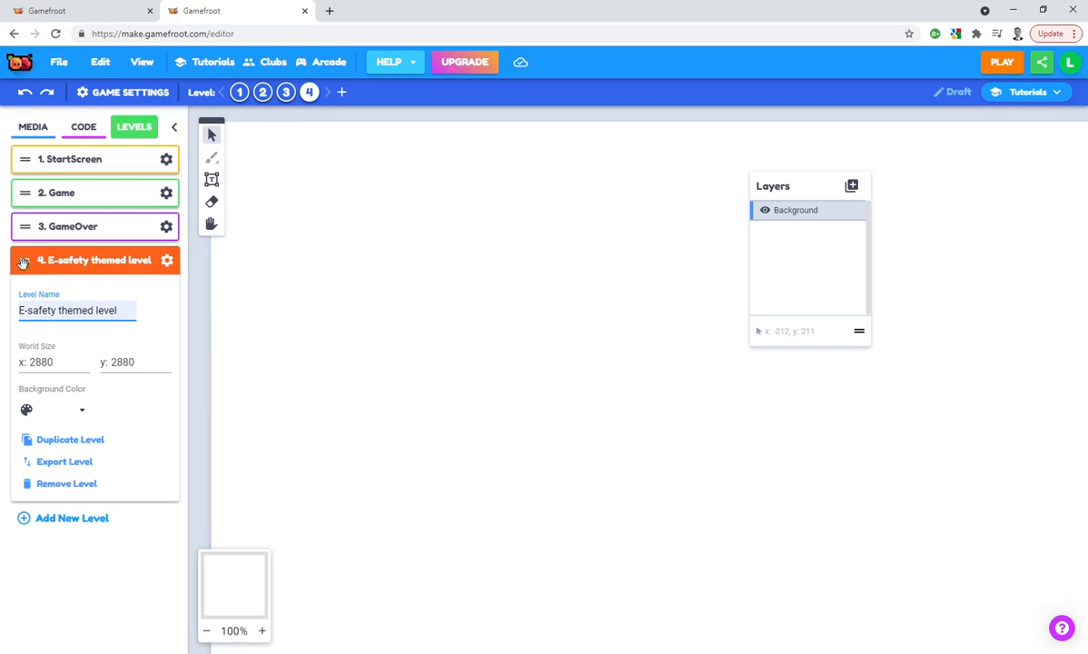
left_click_drag(24, 263, 56, 175)
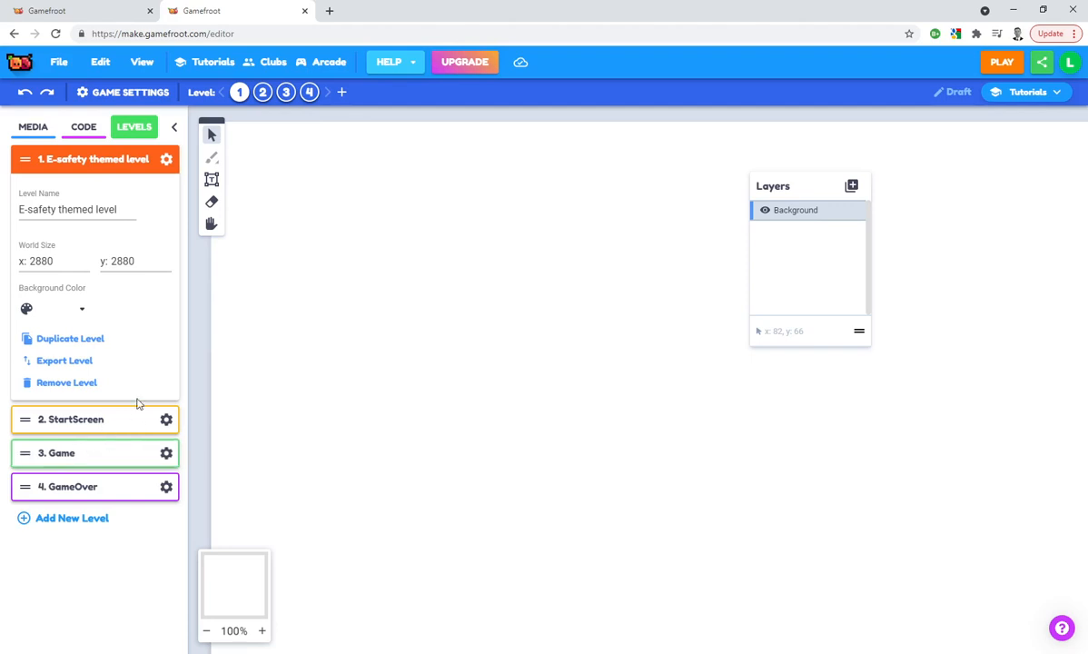
Place the desert background with palms and domes in the new level and align it to the level's upper-left corner at X 1, Y 1
left_click(41, 130)
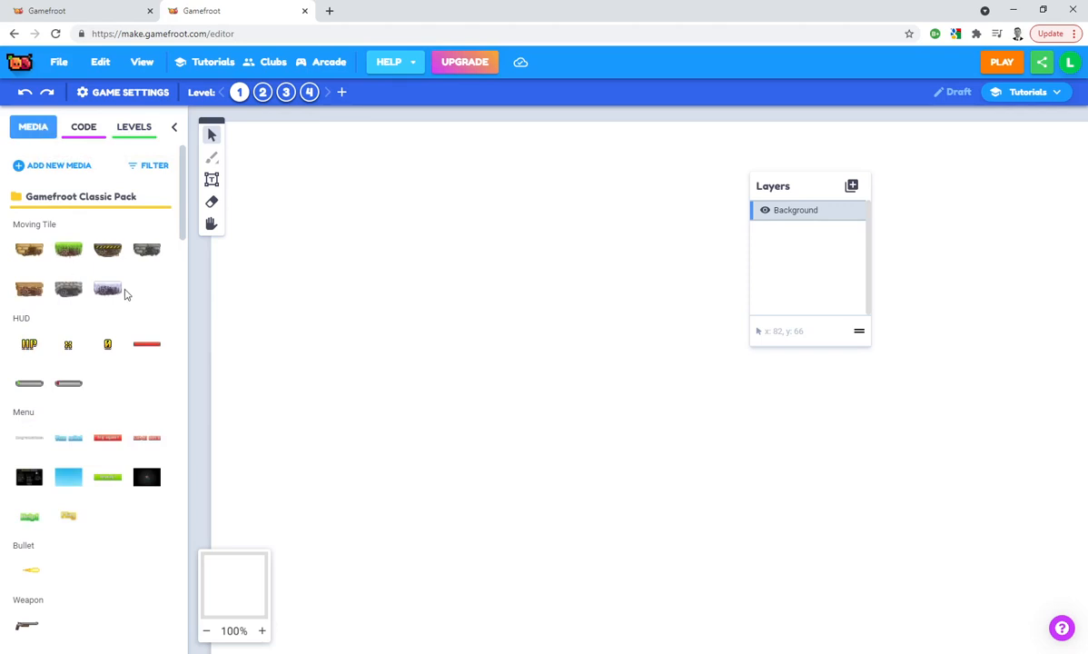
scroll(127, 292, "down", 9)
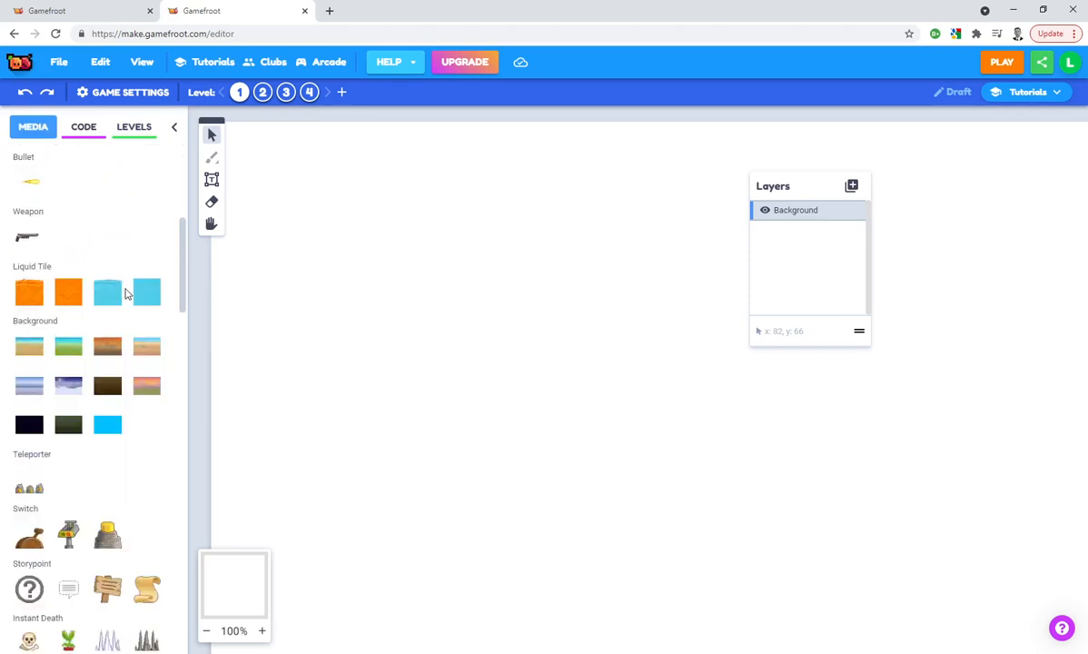
scroll(128, 292, "up", 9)
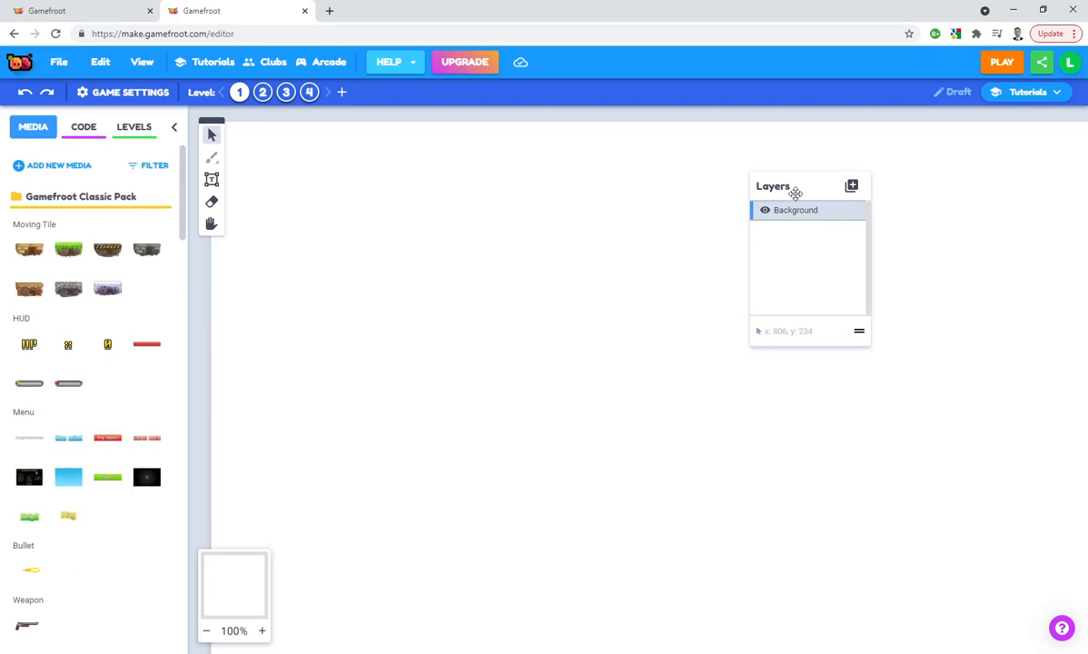
left_click_drag(777, 193, 776, 204)
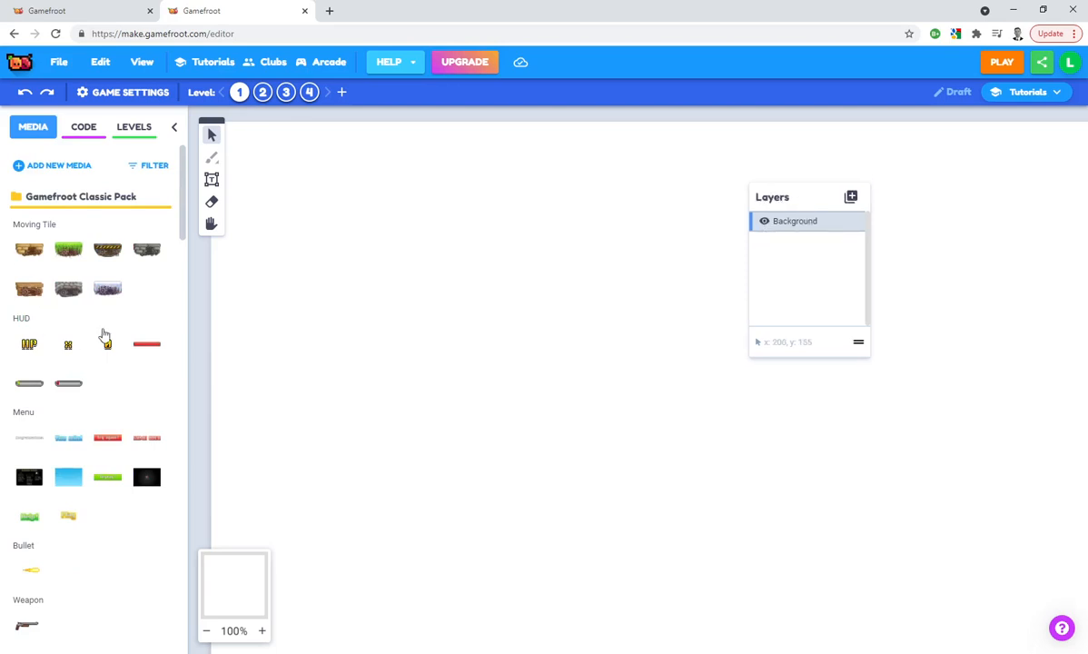
scroll(100, 313, "down", 10)
scroll(102, 315, "up", 1)
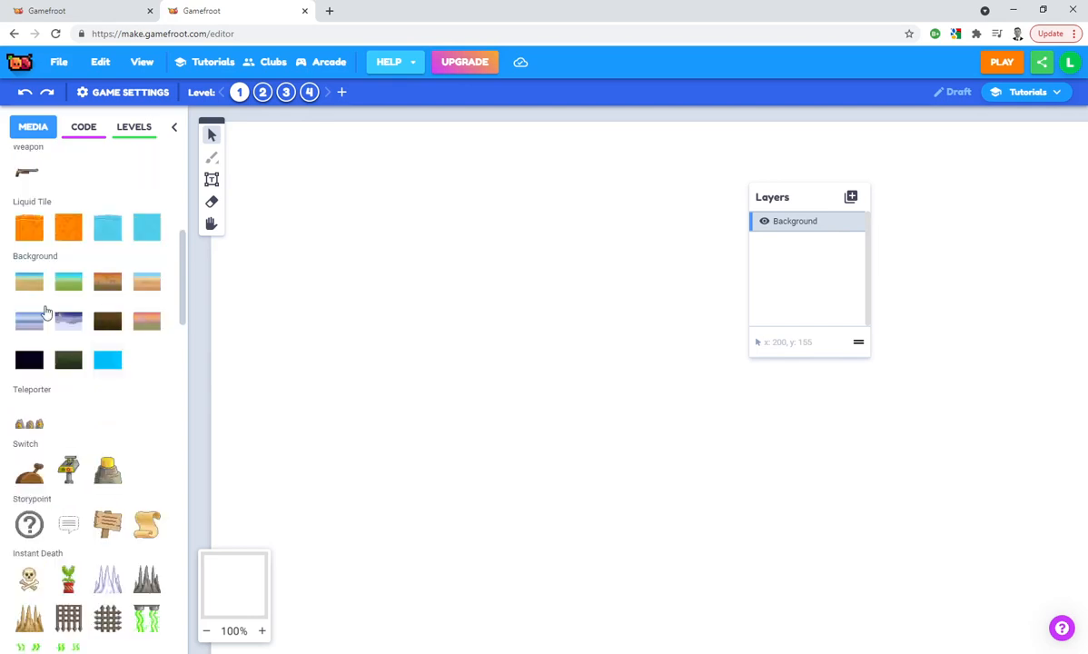
left_click(30, 284)
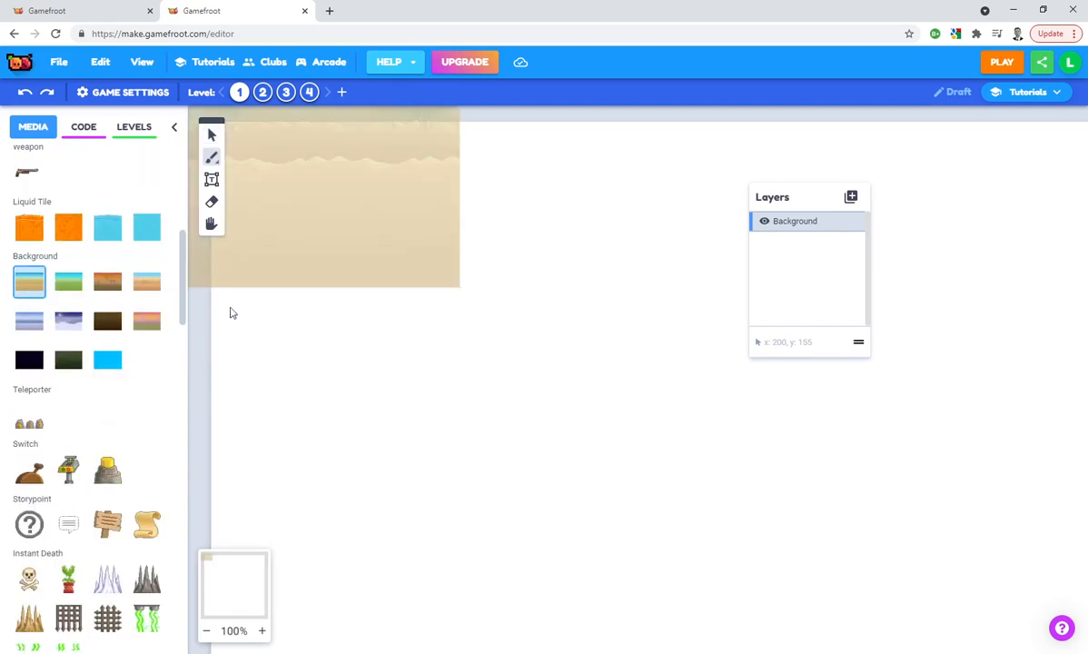
left_click(465, 302)
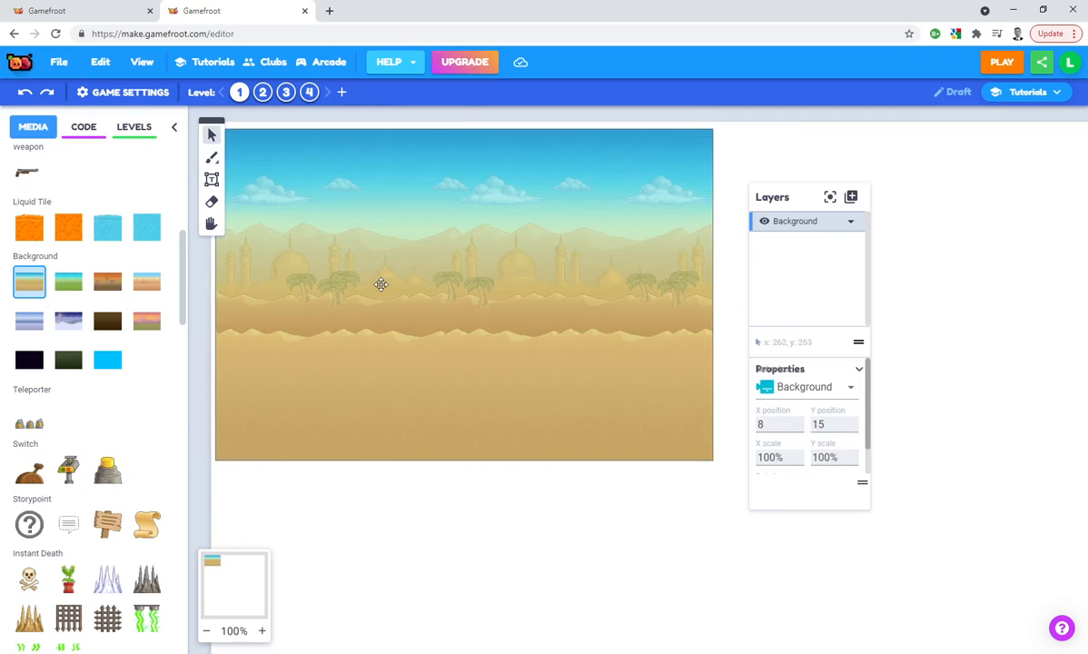
left_click_drag(381, 281, 376, 283)
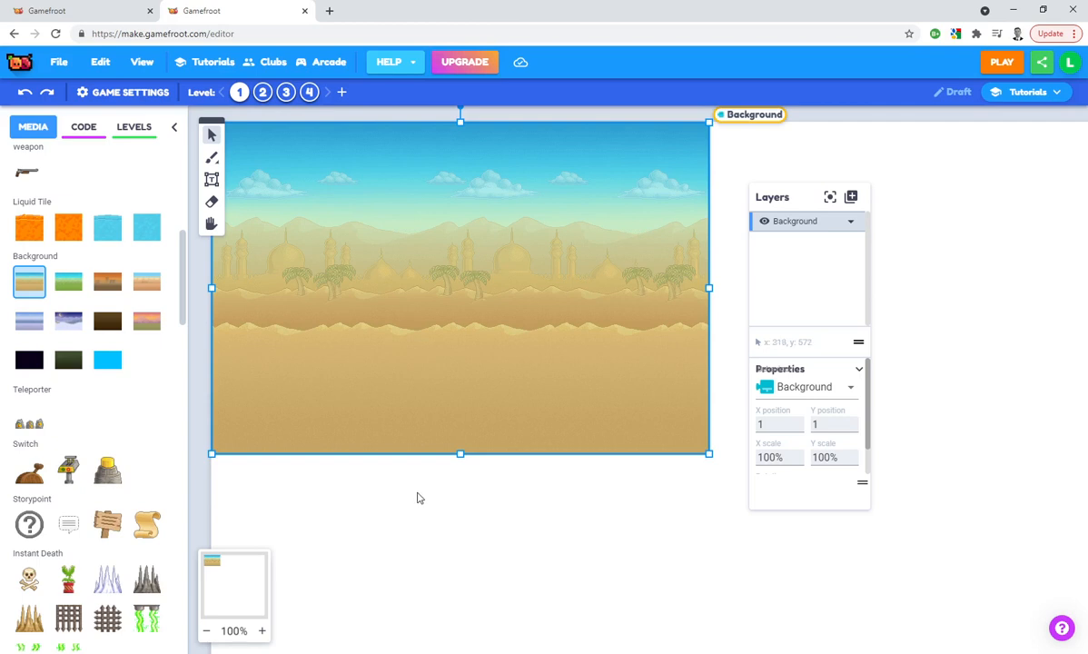
Hide the Background layer and show it again
left_click(764, 223)
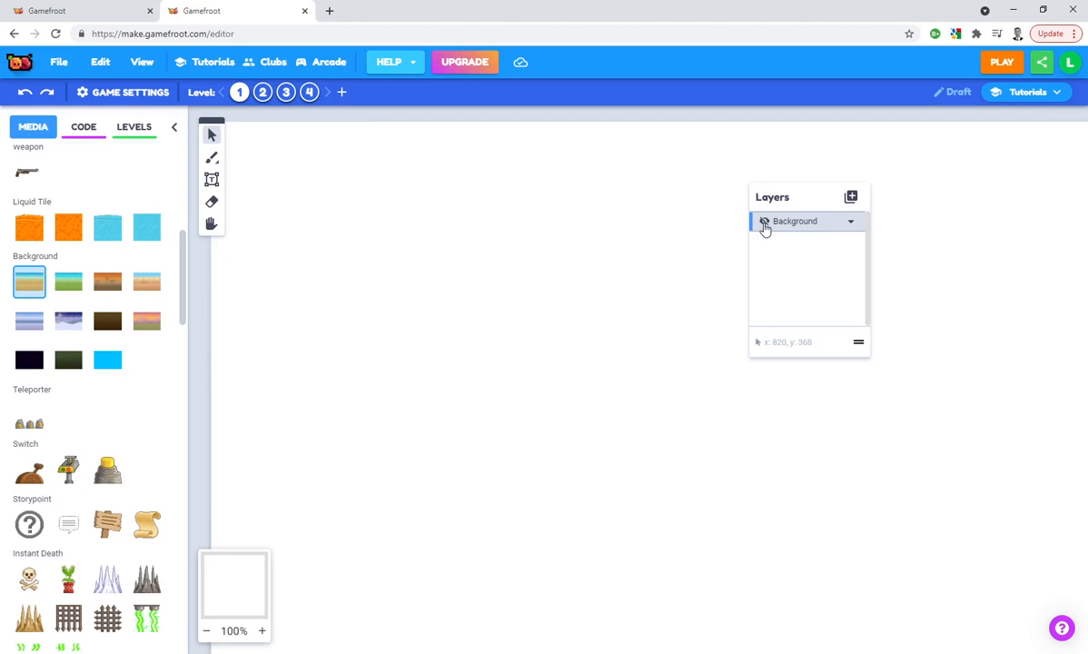
left_click(765, 222)
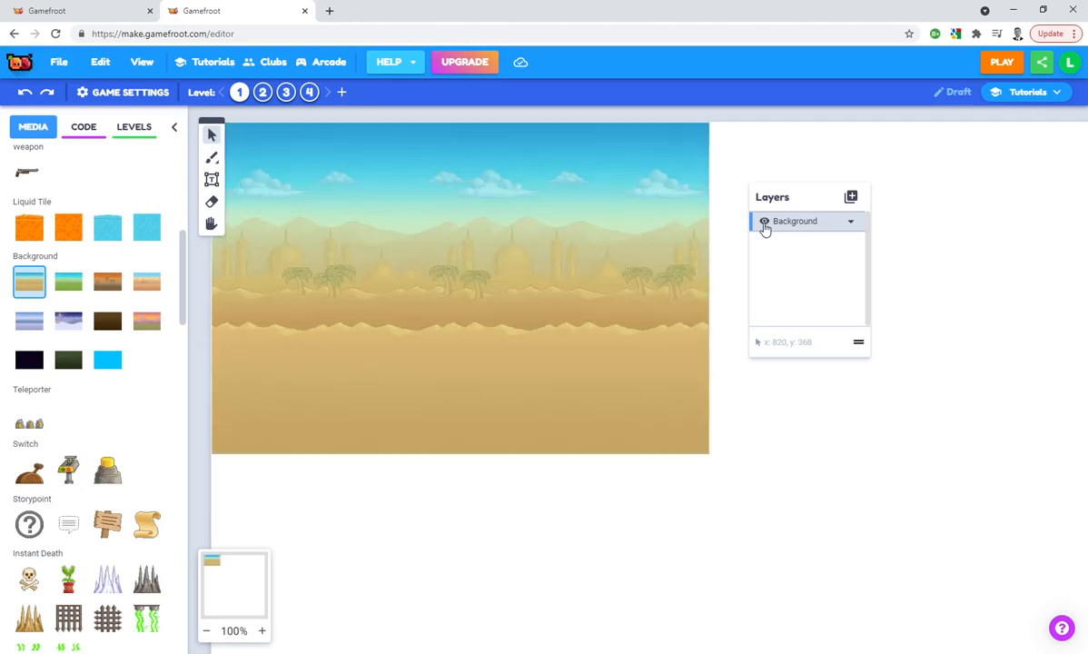
Lock the Background layer and add a new tile map layer above it
left_click(837, 224)
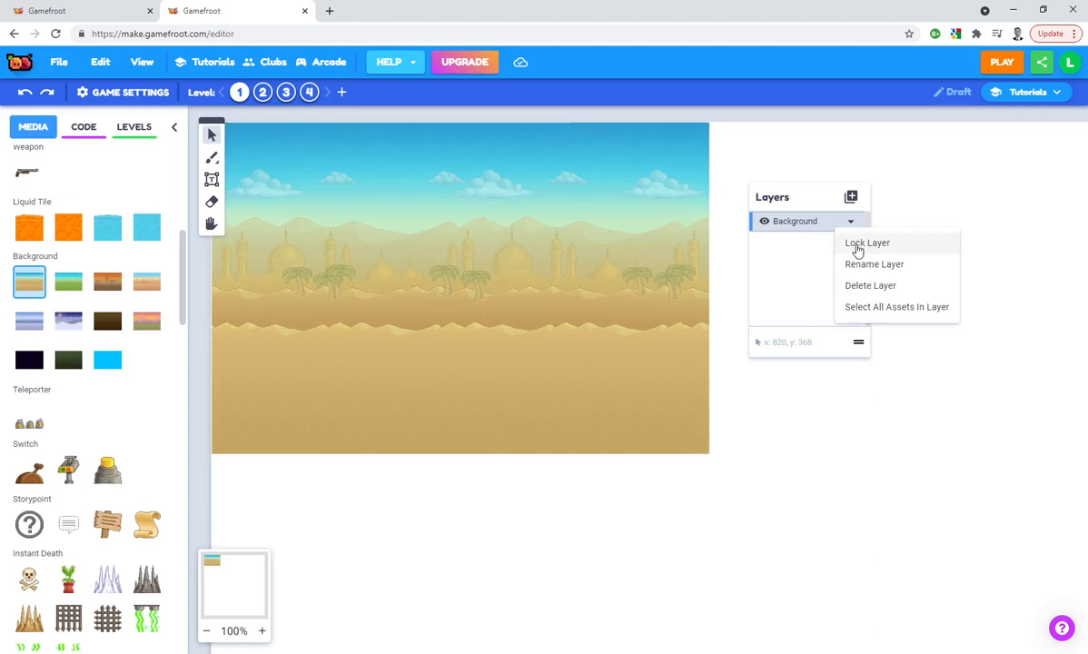
left_click(857, 245)
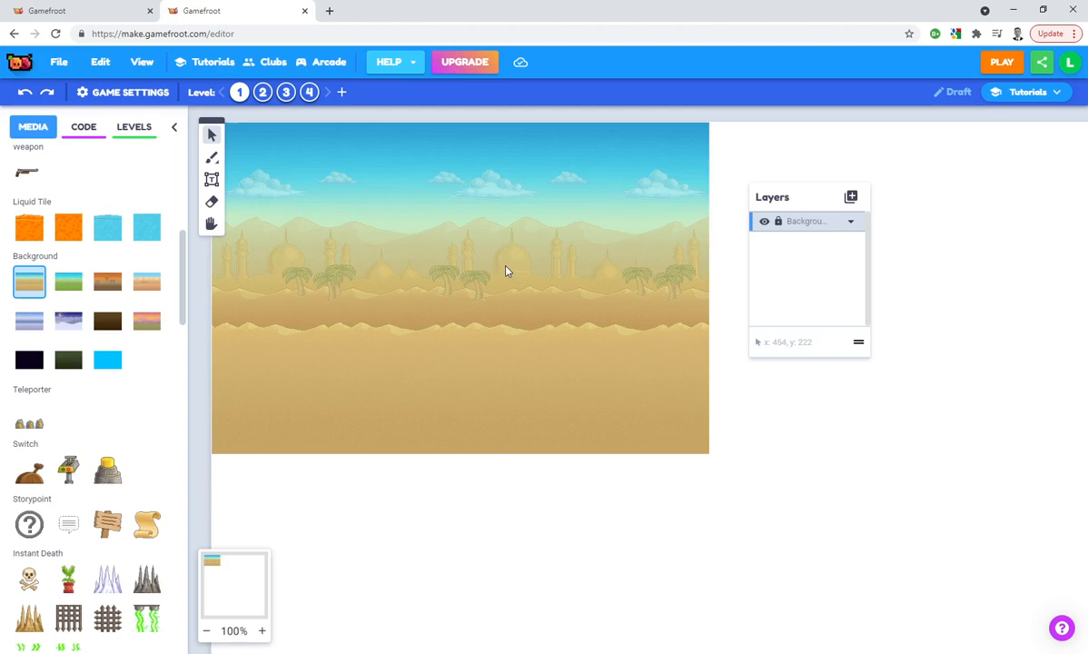
left_click(852, 199)
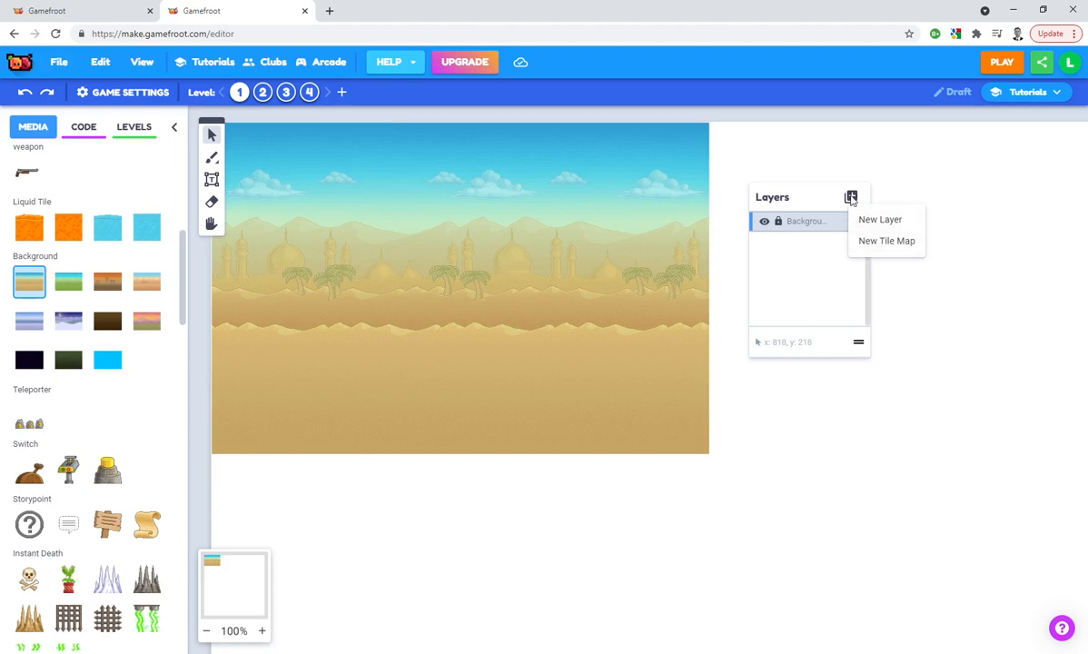
left_click(871, 243)
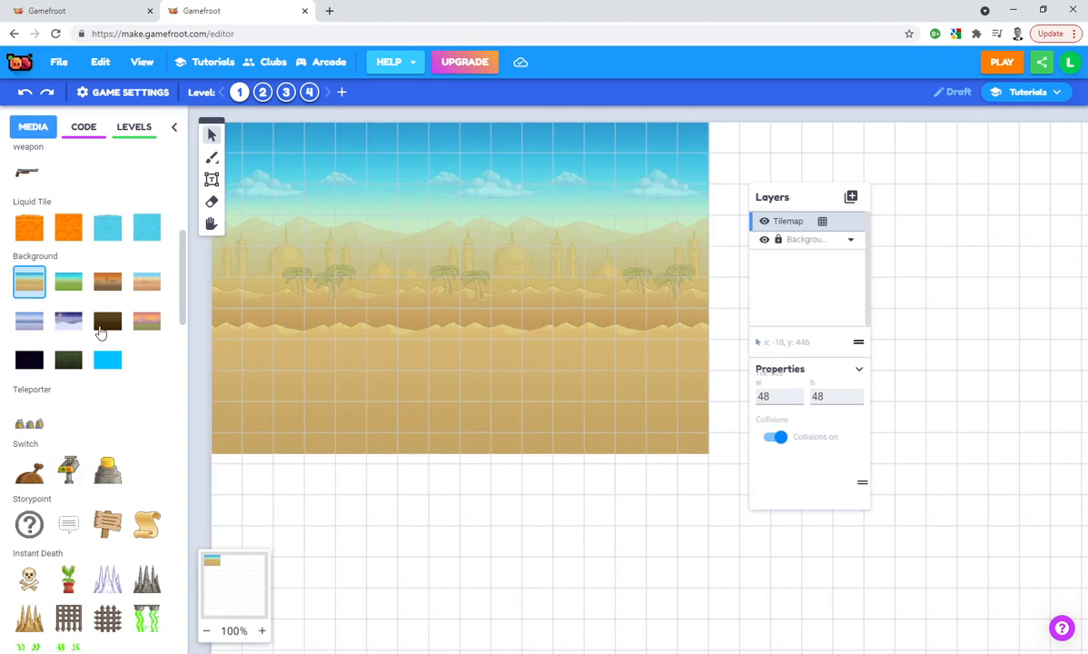
Paint stepped ground and raised ledges across the tile map with the sandstone brick terrain brush, starting at the desert background's left edge
scroll(101, 332, "down", 10)
scroll(101, 333, "down", 10)
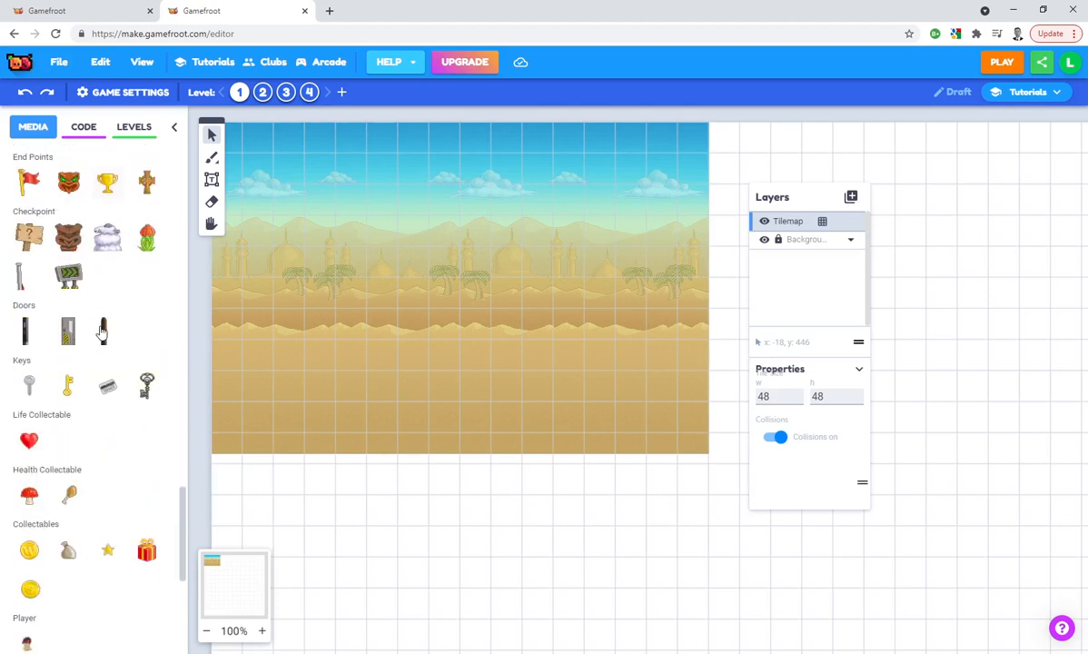
scroll(102, 332, "down", 3)
scroll(102, 330, "down", 2)
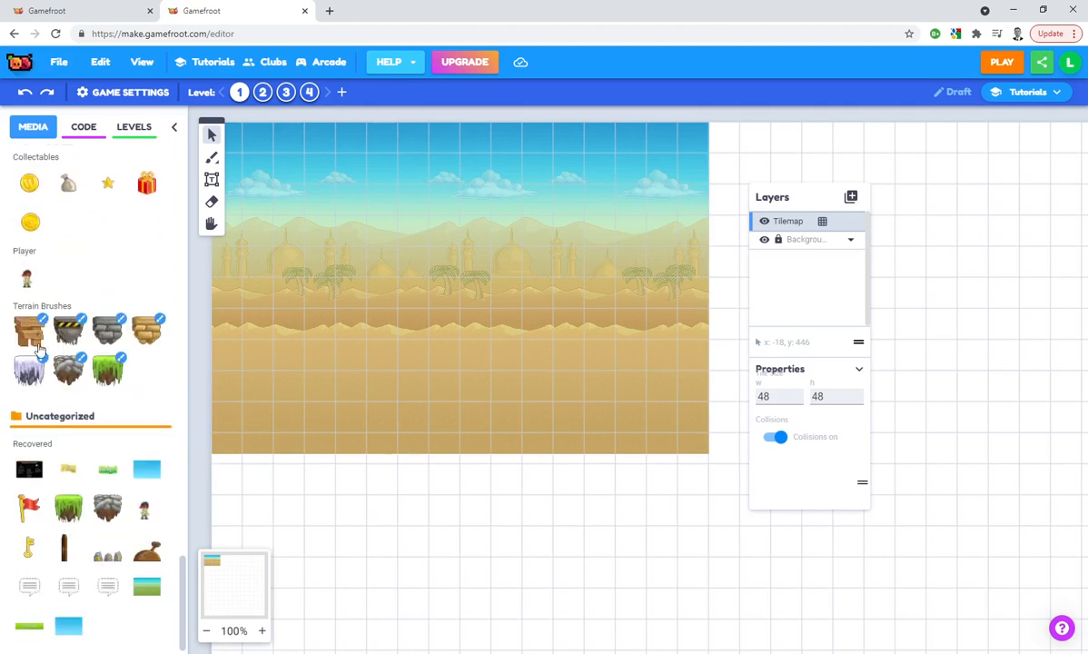
left_click(146, 329)
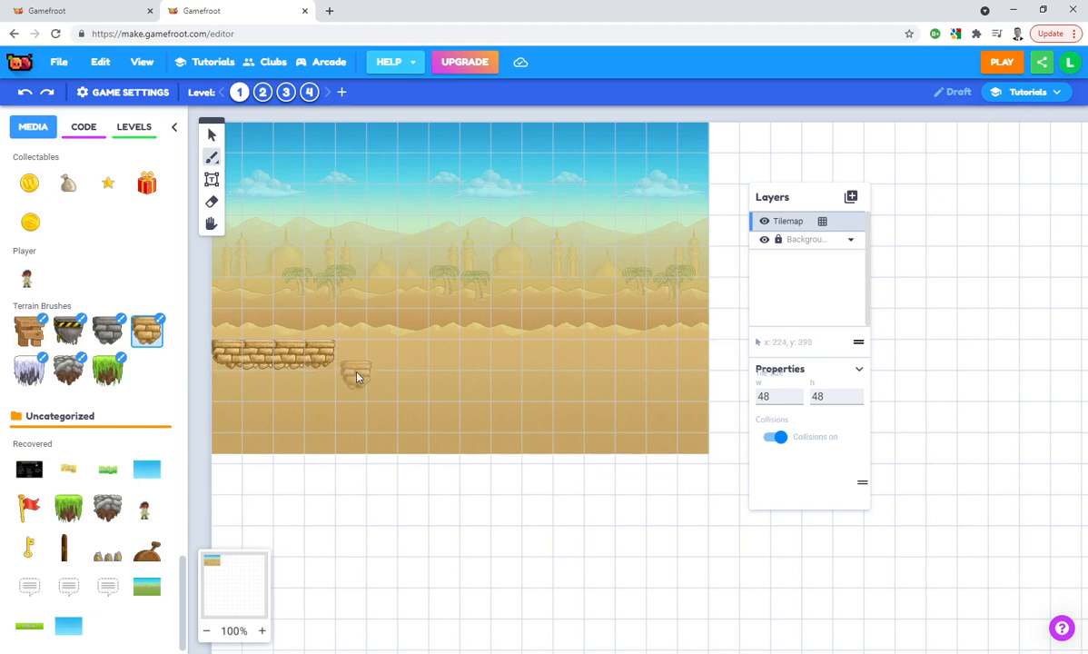
left_click_drag(358, 367, 349, 422)
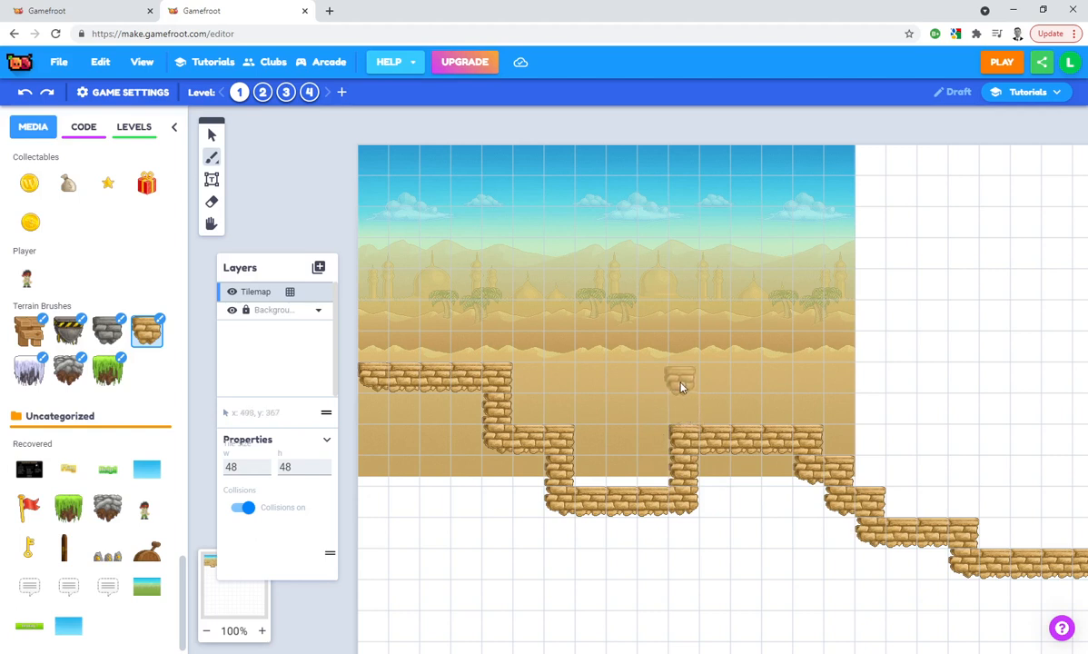
Inspect the painted sandstone terrain along the level, from its start to the far ledges and back
key("space")
mouse_move(872, 463)
left_mouse_down()
mouse_move(654, 431)
mouse_move(497, 426)
left_mouse_up()
key("space")
left_click_drag(945, 448, 714, 448)
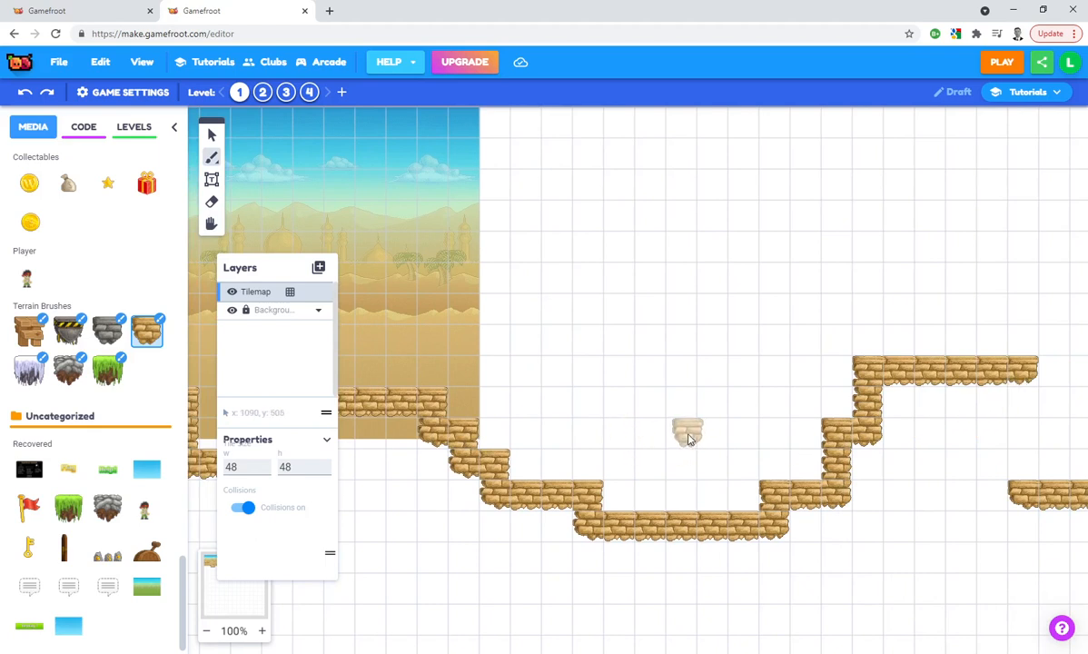
key("space")
left_click_drag(788, 388, 398, 389)
left_click_drag(897, 400, 506, 370)
key("space")
mouse_move(950, 379)
left_mouse_down()
mouse_move(790, 382)
mouse_move(1077, 361)
left_mouse_up()
left_click_drag(760, 398, 1062, 397)
left_click_drag(654, 399, 1017, 399)
left_click_drag(585, 391, 808, 433)
key("space")
left_click_drag(803, 374, 374, 359)
left_click_drag(694, 367, 994, 414)
left_click_drag(760, 391, 908, 373)
left_click_drag(584, 359, 470, 325)
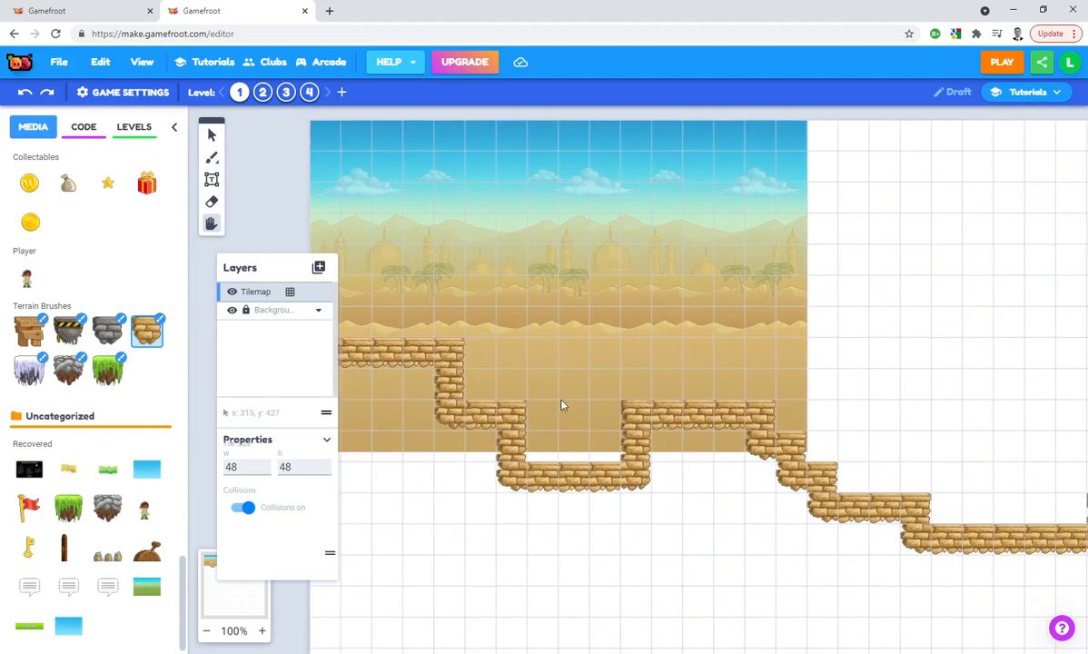
left_click_drag(699, 391, 766, 417)
Move the floating Layers window off the start of the terrain into the empty area beyond the desert background
left_click_drag(277, 269, 962, 175)
left_click_drag(769, 234, 640, 230)
left_click_drag(957, 171, 942, 174)
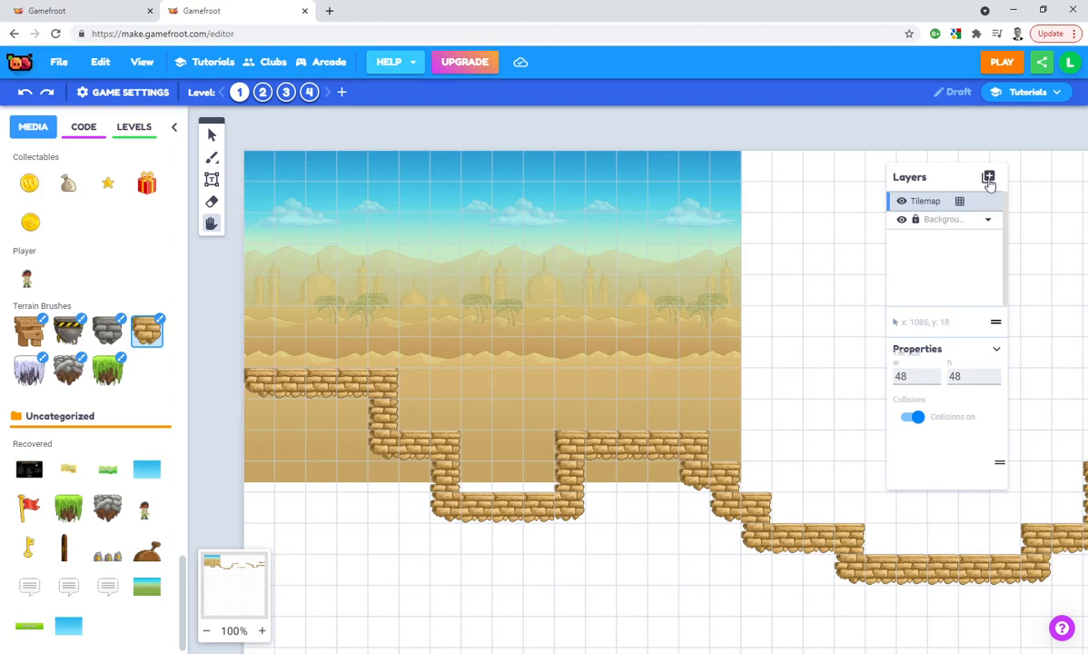
Add a new layer named "Player" above the tile map
left_click(988, 177)
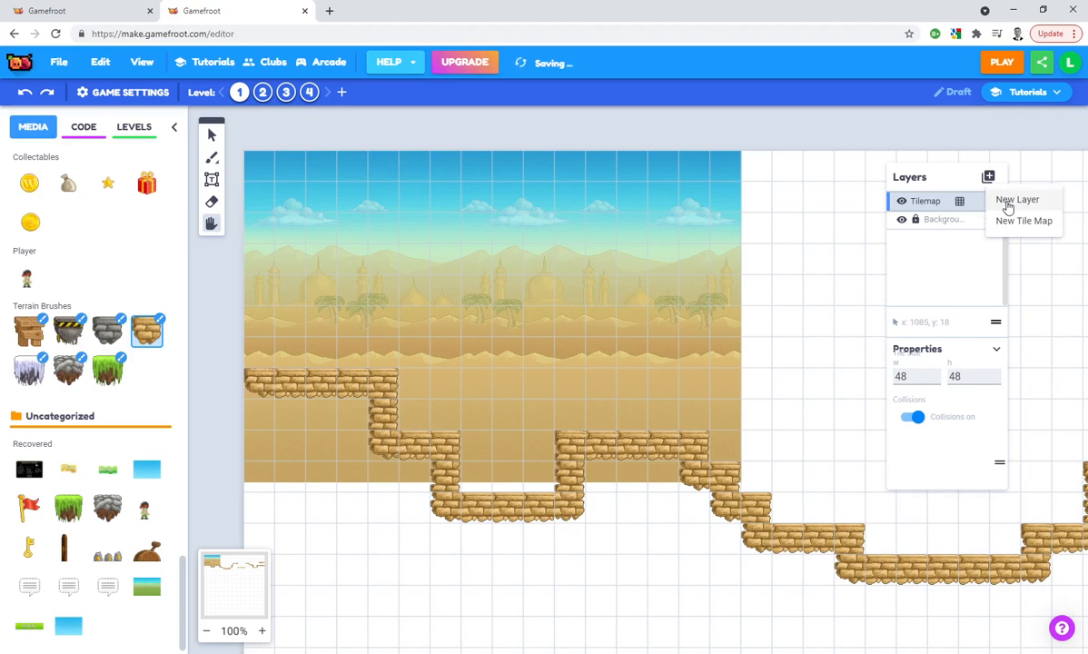
left_click(1012, 200)
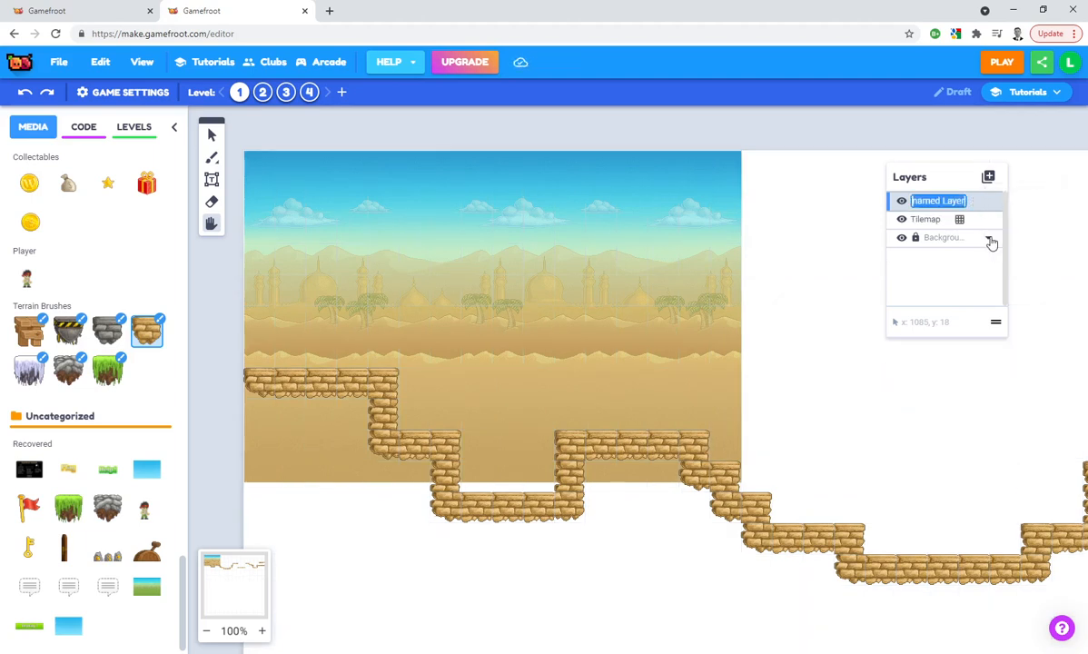
type("Pl")
type("layer")
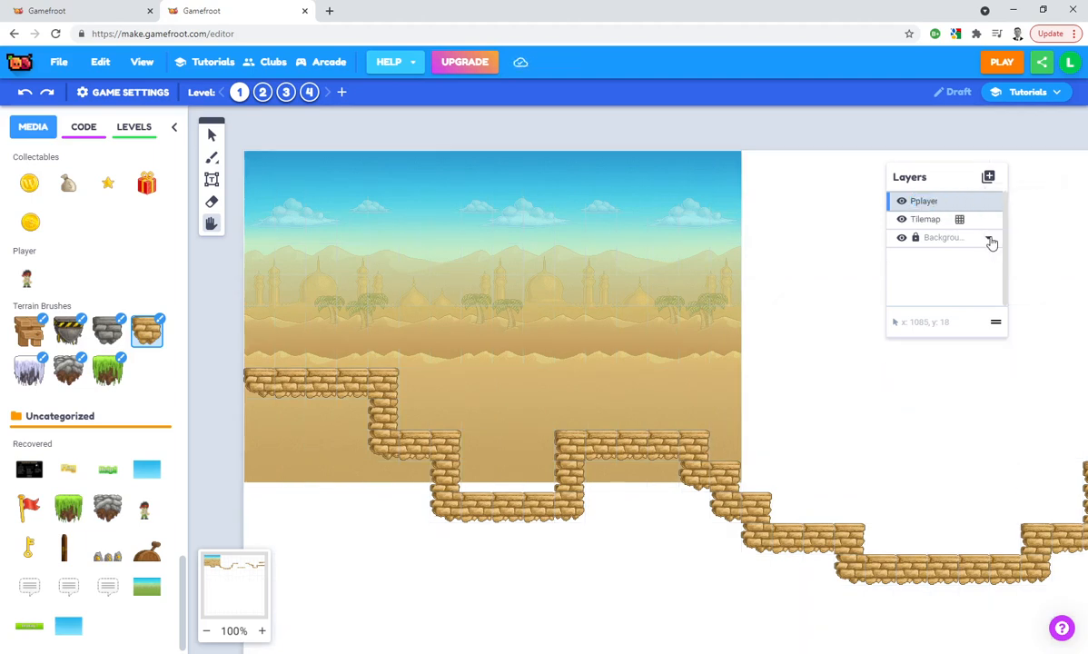
double_click(940, 202)
type("Player")
key("Return")
Place the player character on the first sandstone ledge at the level's start, with its feet touching the bricks
left_click(27, 279)
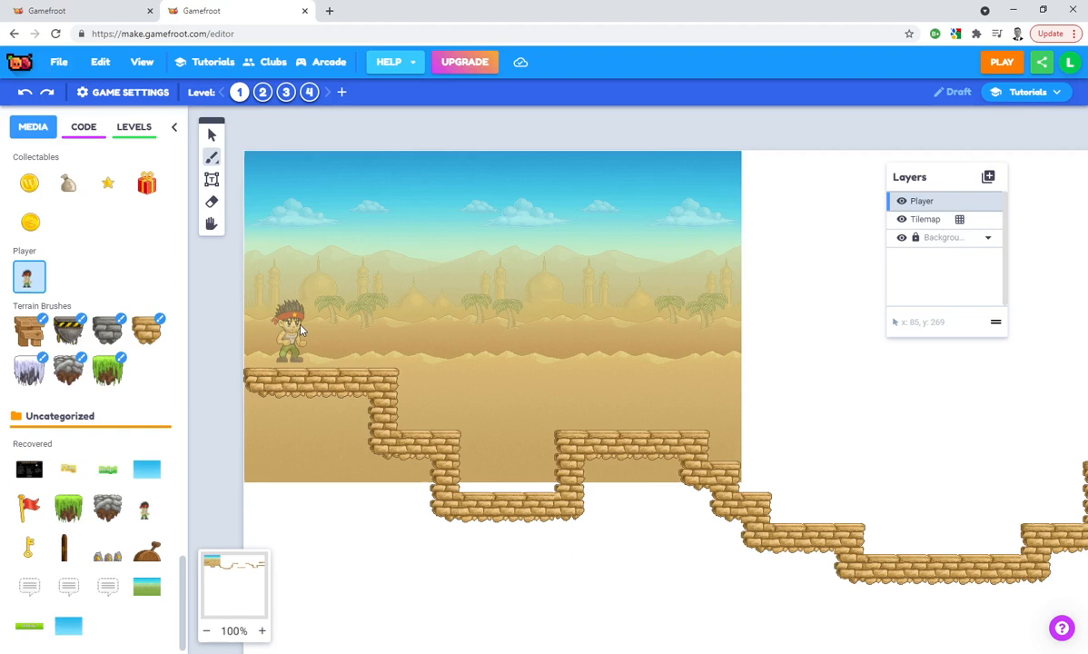
left_click(305, 329)
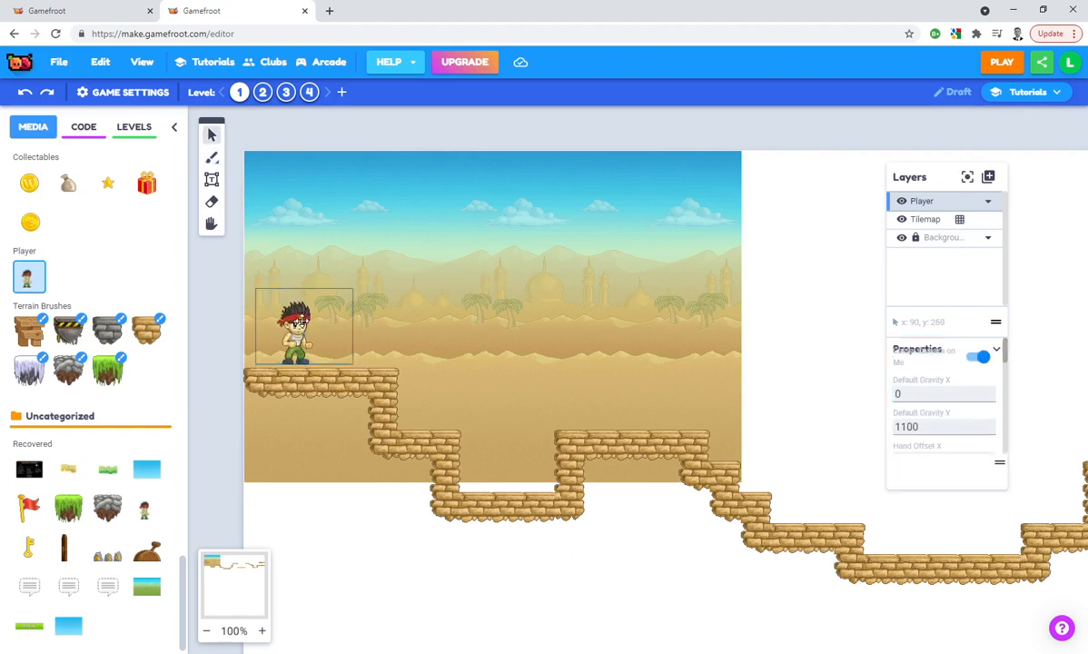
left_click(307, 325)
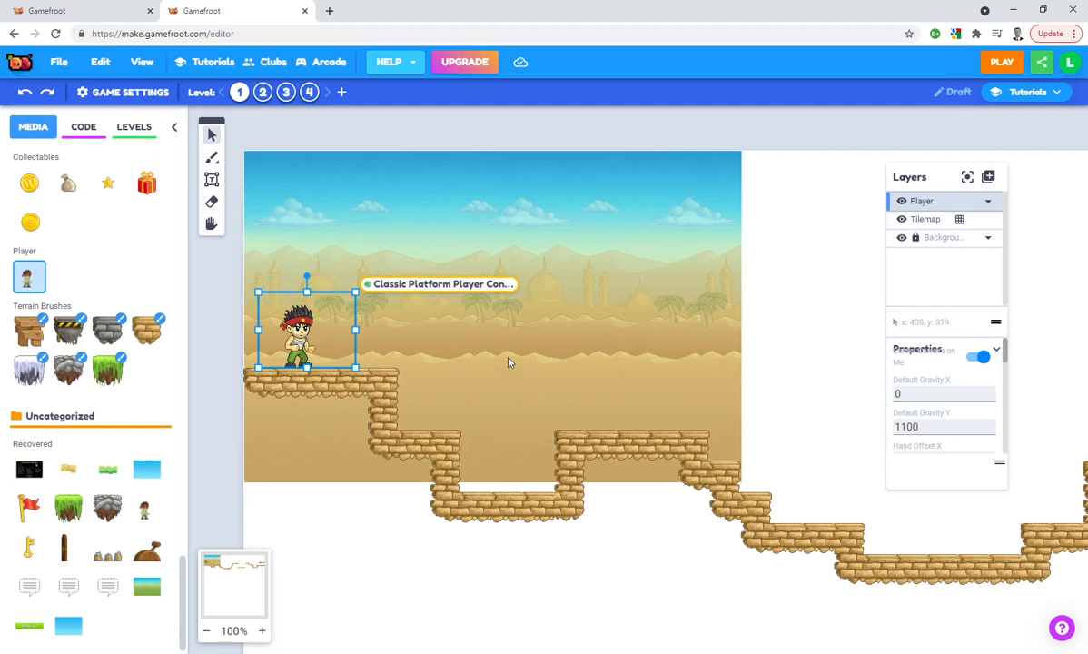
Add a new layer named "Weapon" above the Player layer
left_click(989, 178)
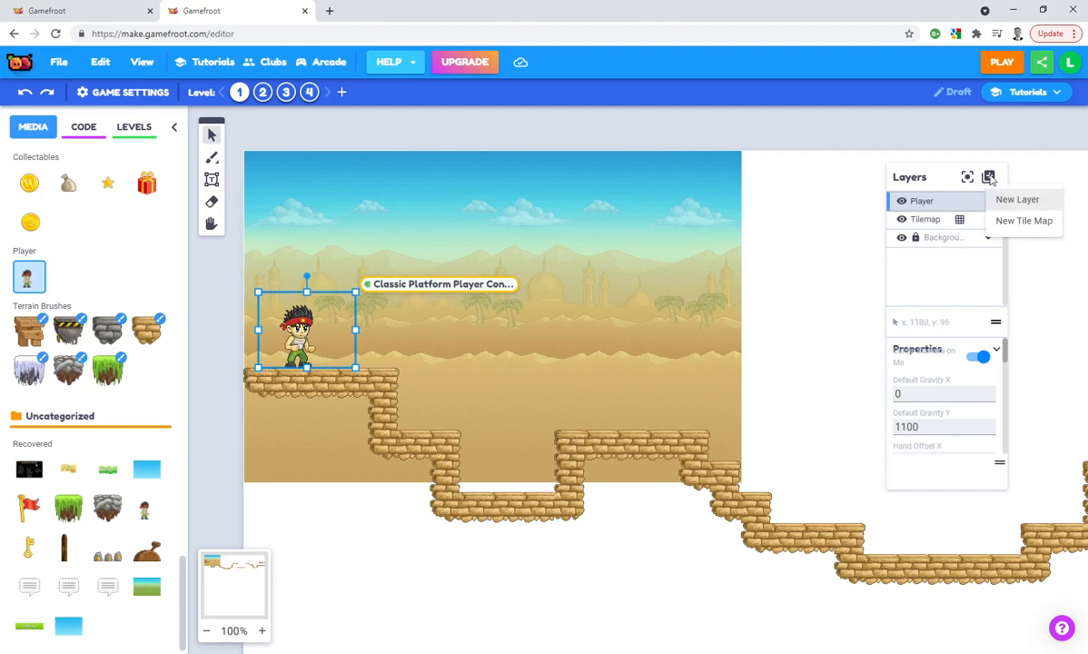
left_click(1005, 199)
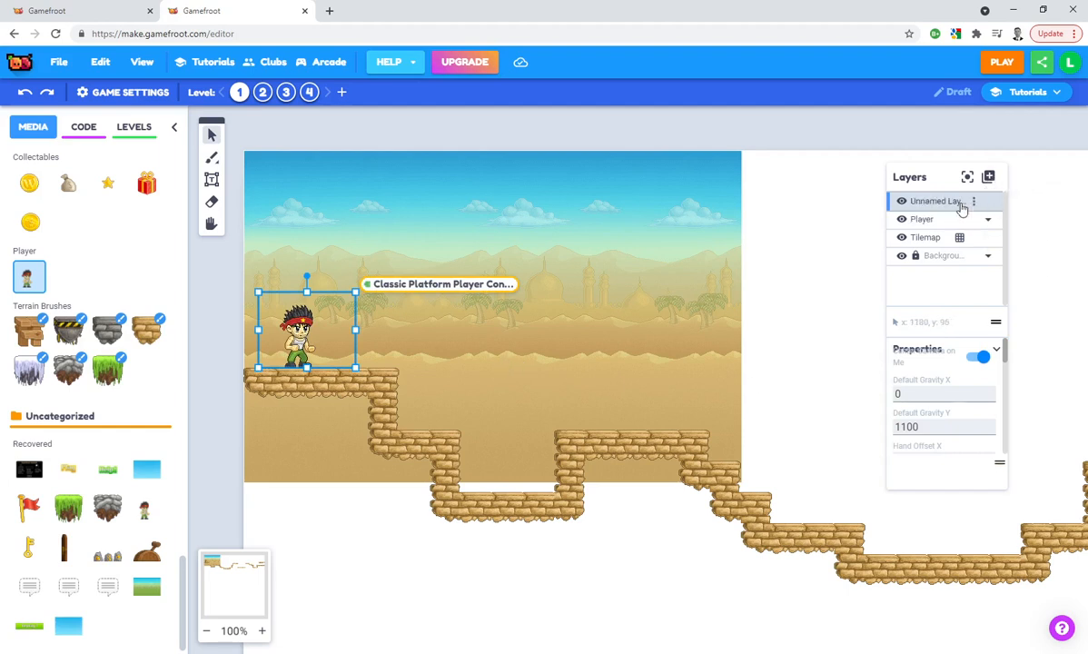
scroll(93, 328, "up", 4)
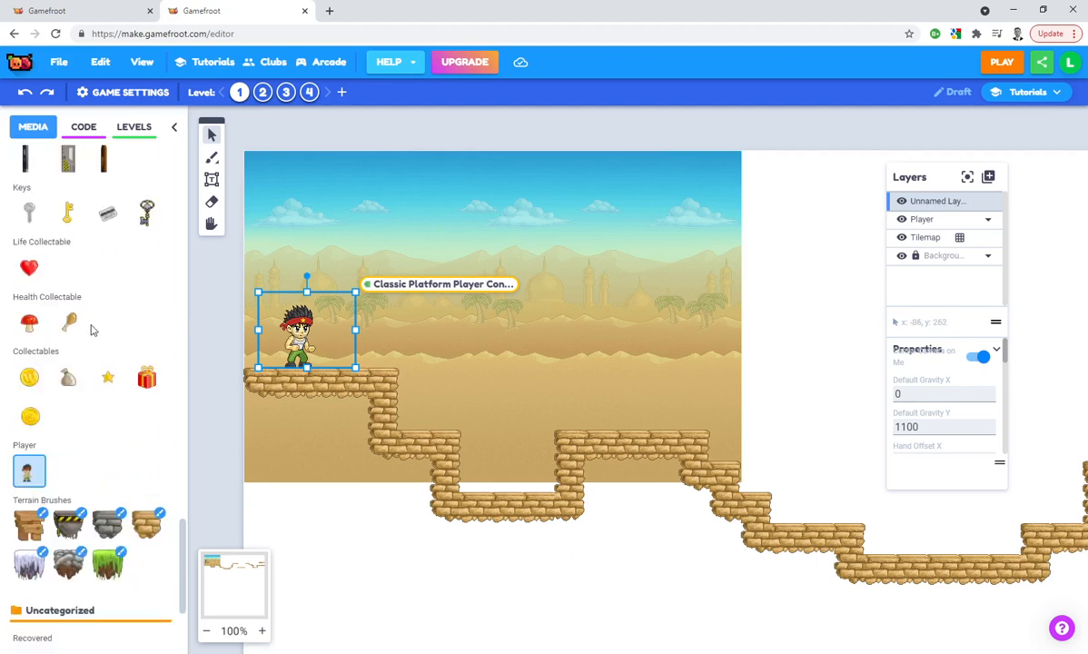
scroll(93, 328, "up", 10)
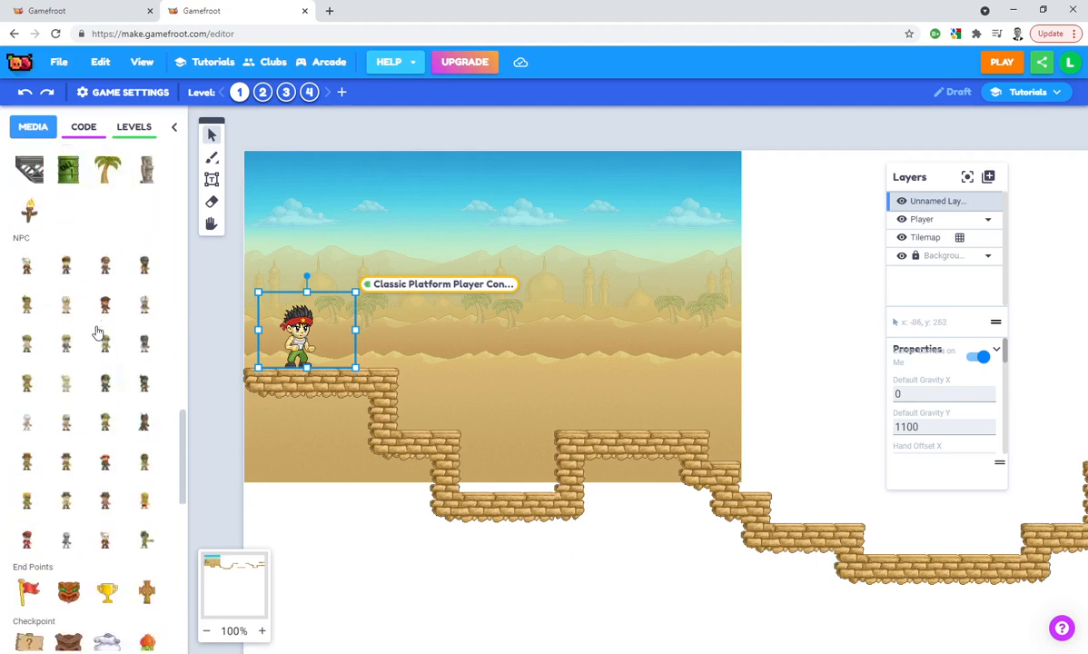
scroll(100, 332, "up", 10)
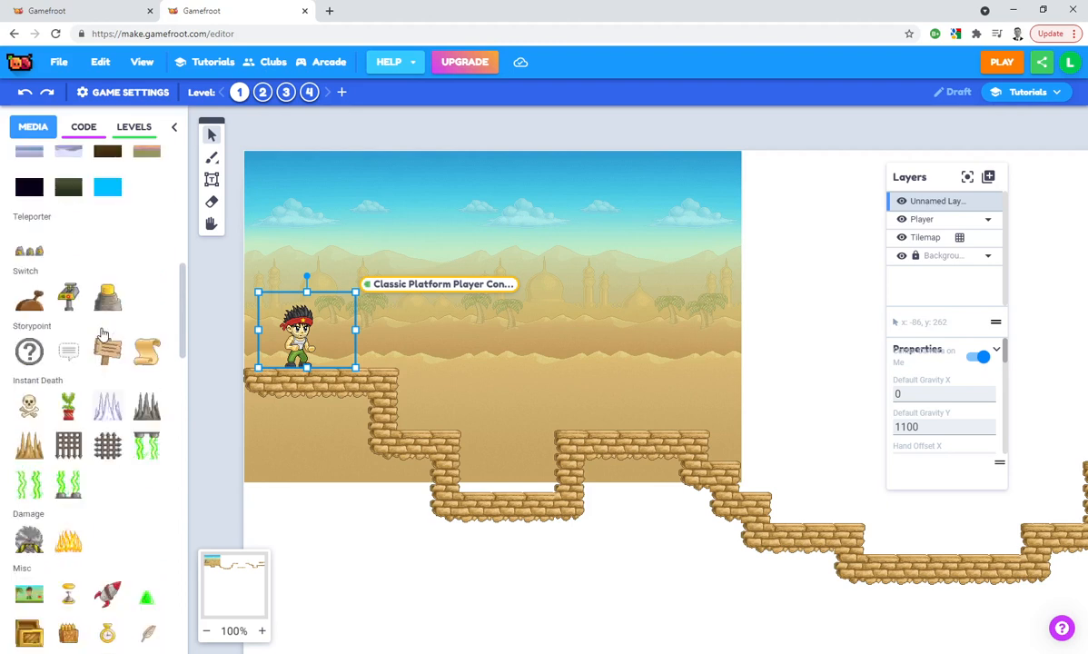
scroll(102, 334, "up", 2)
scroll(76, 422, "down", 1)
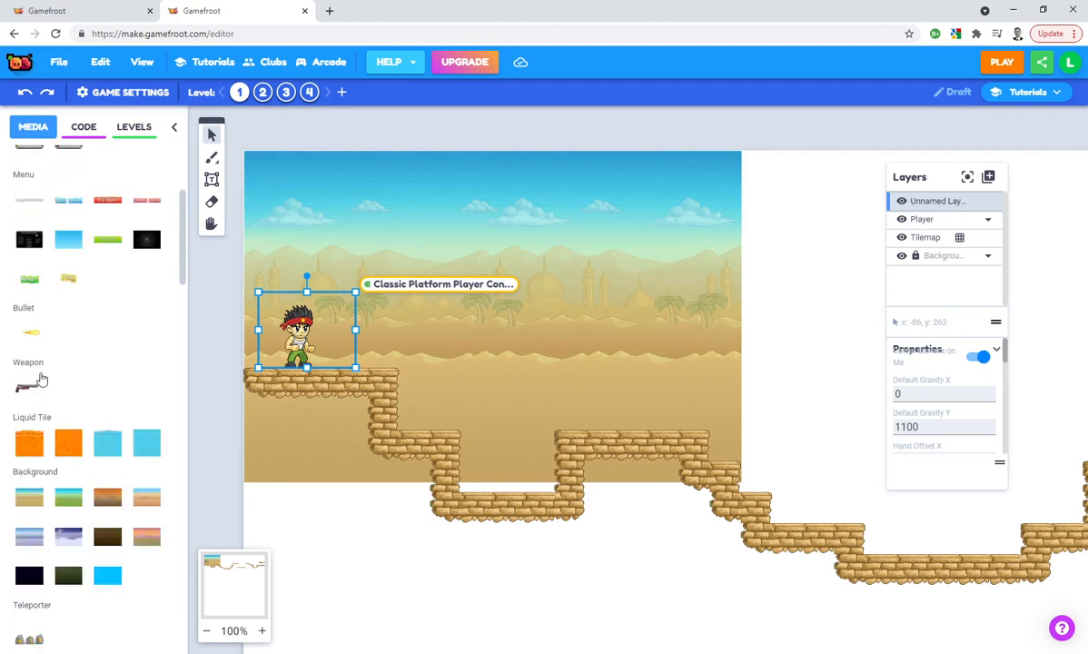
left_click(948, 206)
double_click(948, 207)
type("Weapon")
key("Return")
Add a new layer named "Bullets" and place the bullet in the sky above the player in it
left_click(988, 177)
left_click(1010, 199)
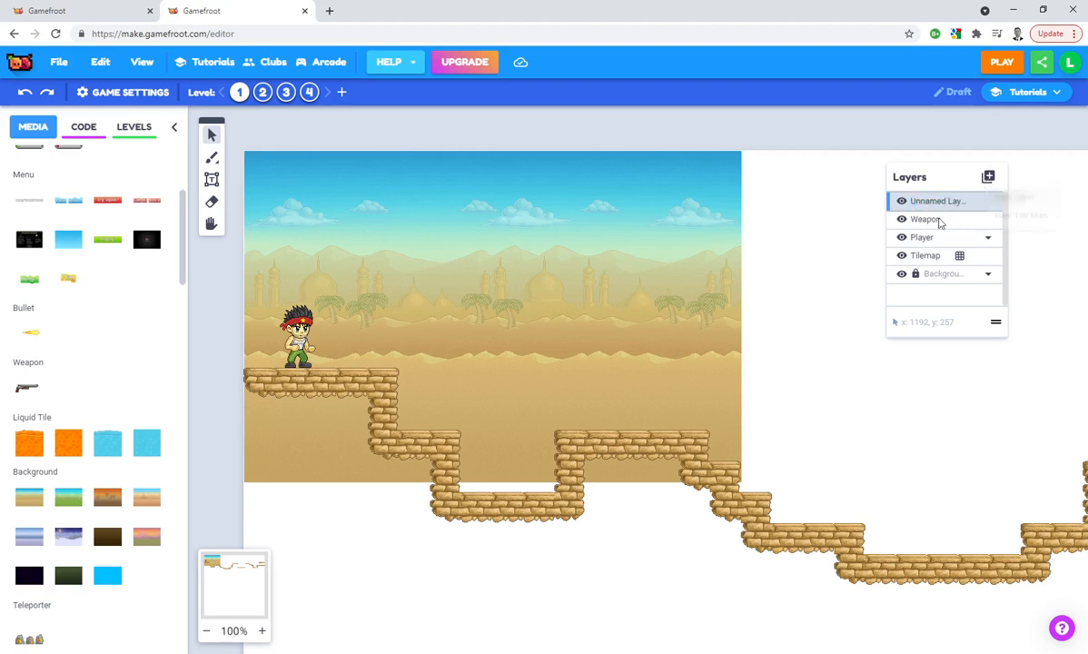
double_click(923, 202)
type("Bullets")
key("Return")
left_click(29, 333)
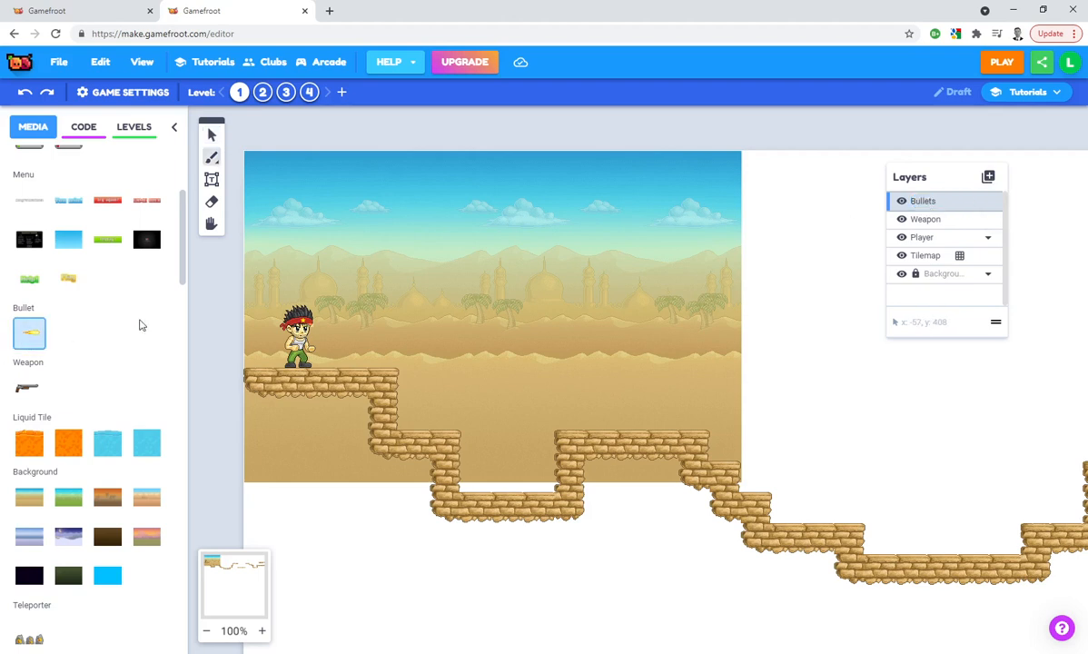
left_click(288, 240)
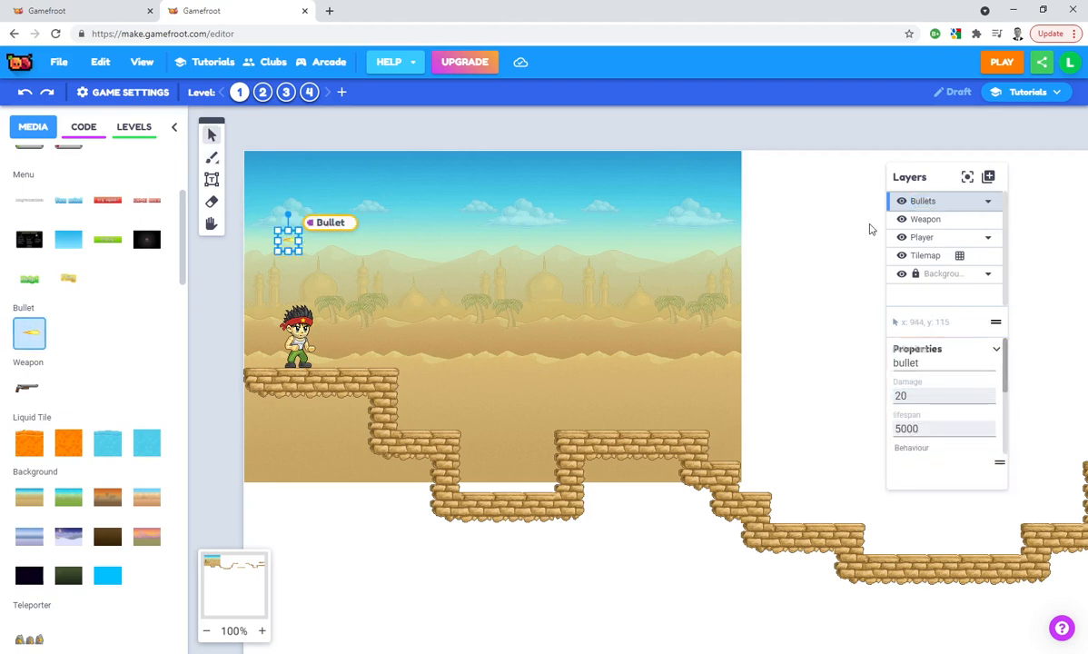
Place the gun on the Weapon layer, in front of the player near the end of the first ledge
left_click(938, 218)
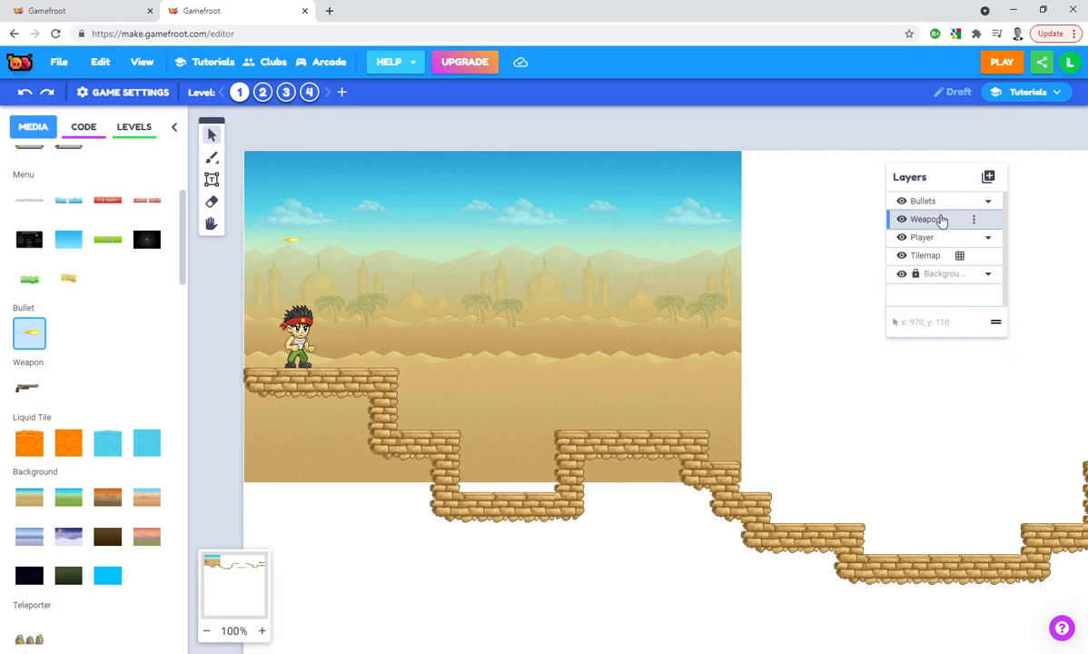
left_click(29, 388)
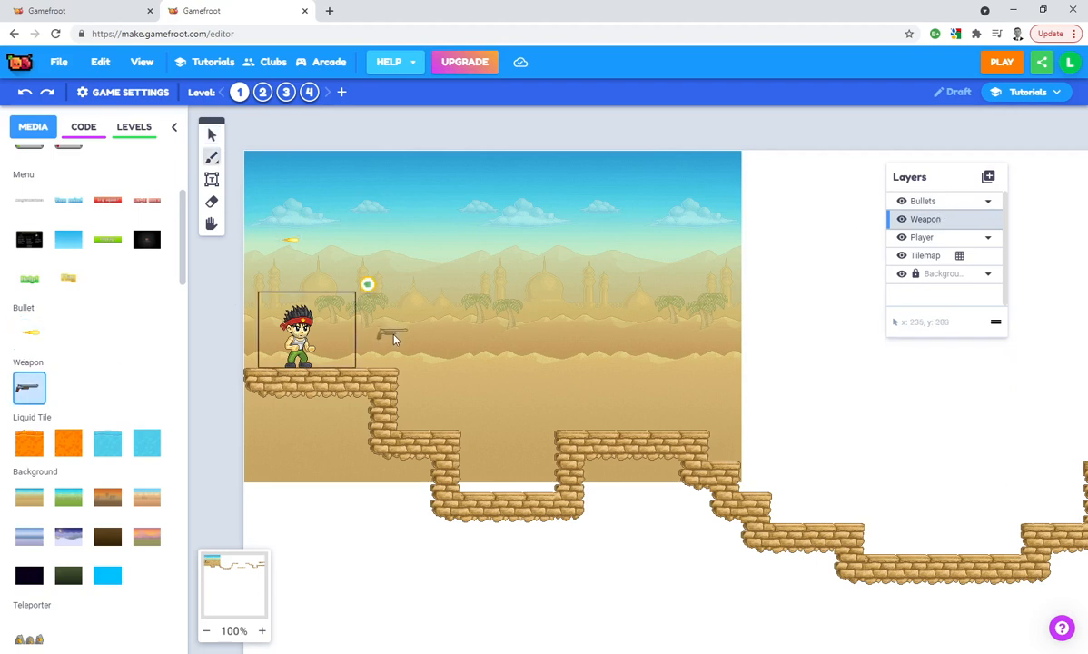
left_click(393, 338)
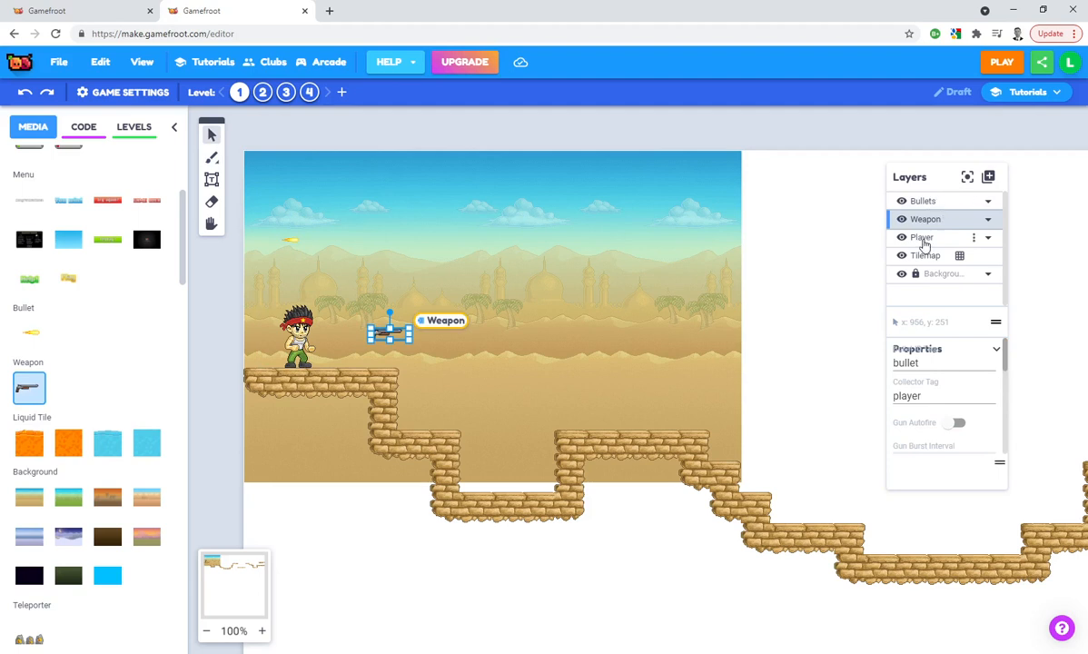
left_click(922, 239)
left_click(925, 220)
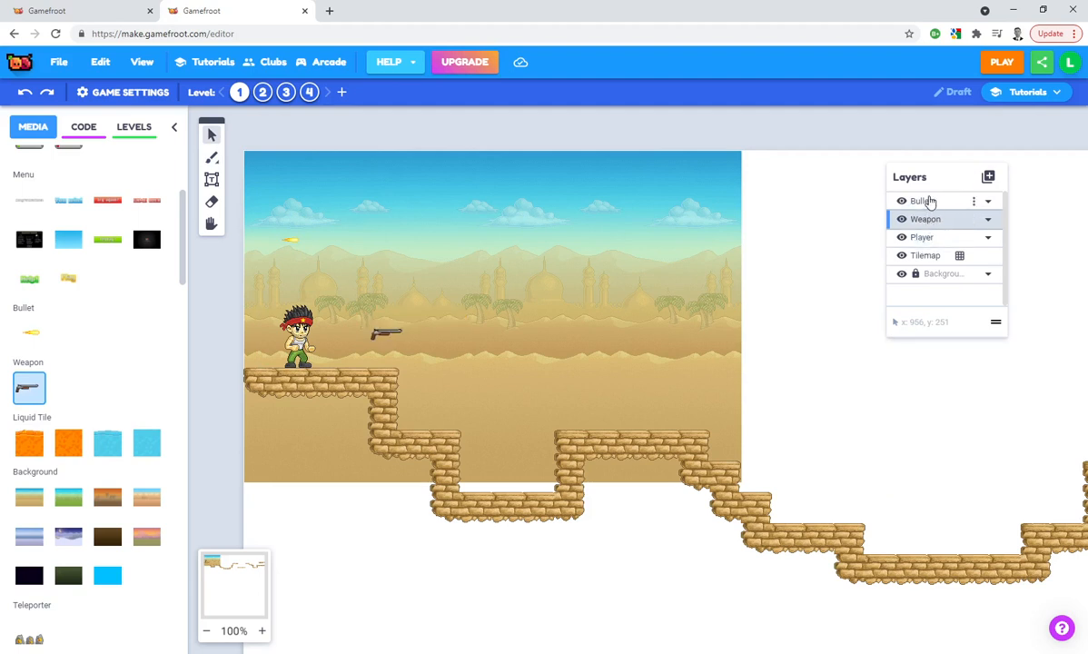
left_click(926, 201)
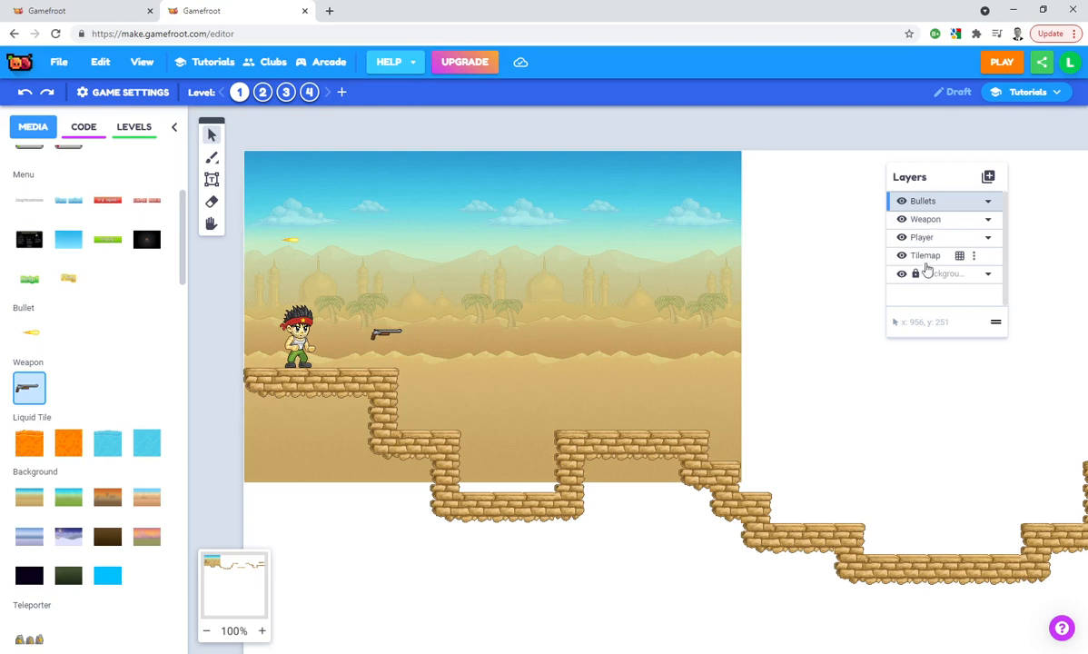
left_click(926, 257)
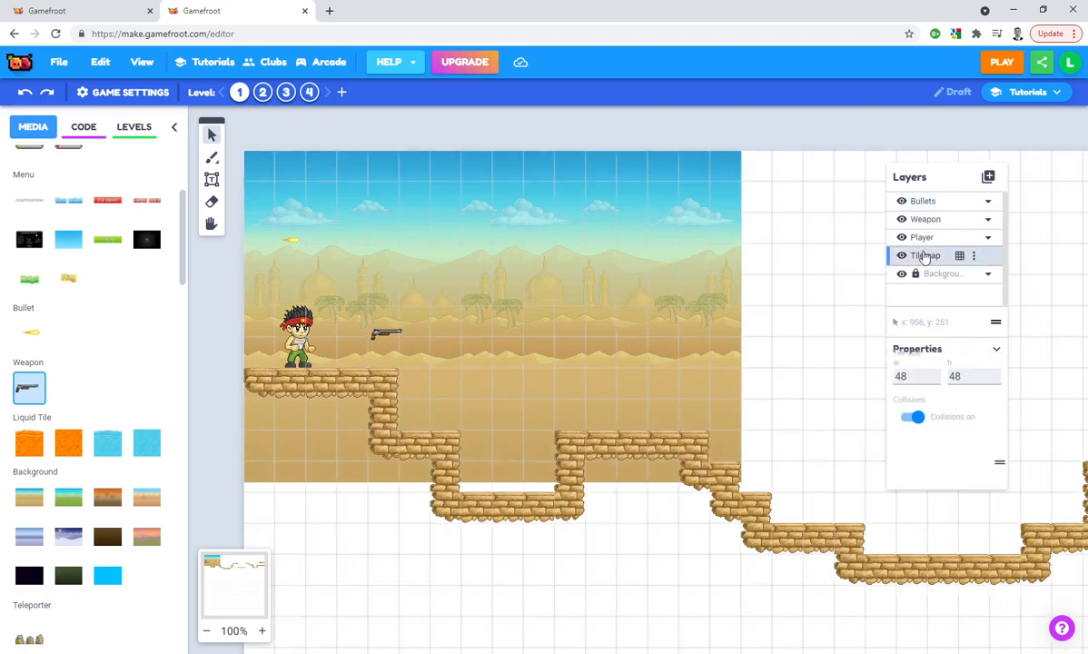
left_click(919, 239)
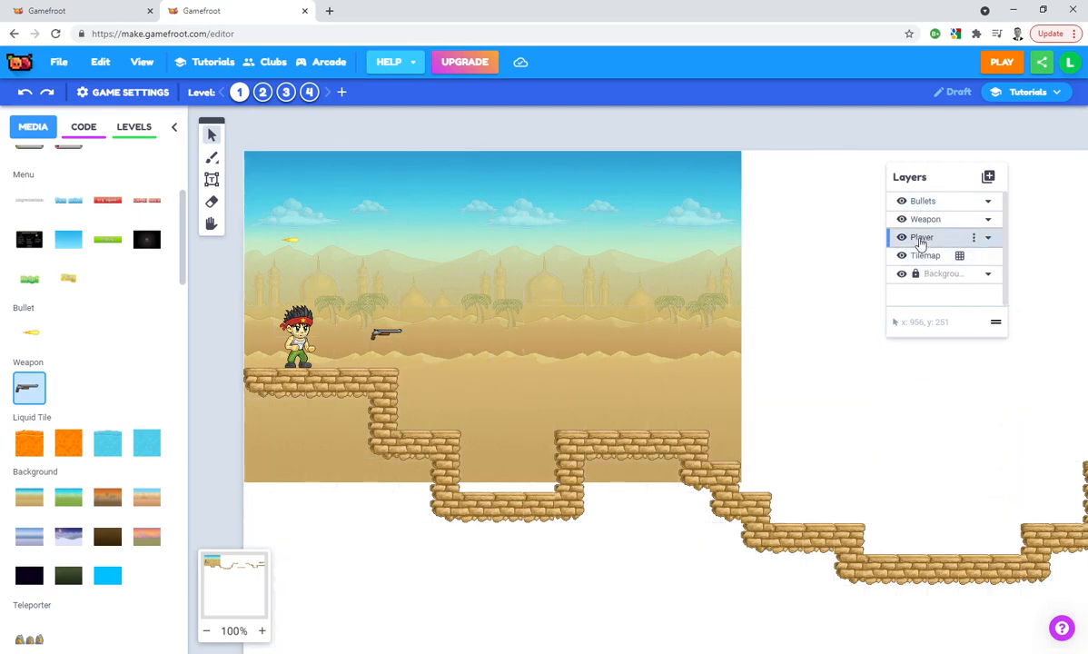
left_click(920, 201)
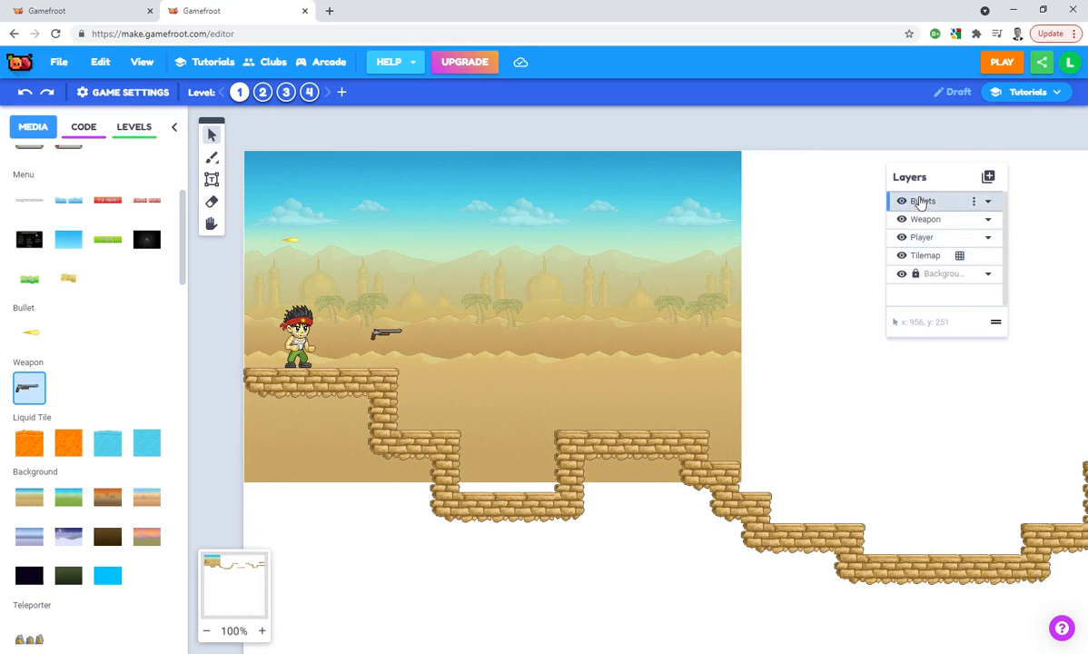
Move the gun slightly lower and closer to the player
left_click(383, 334)
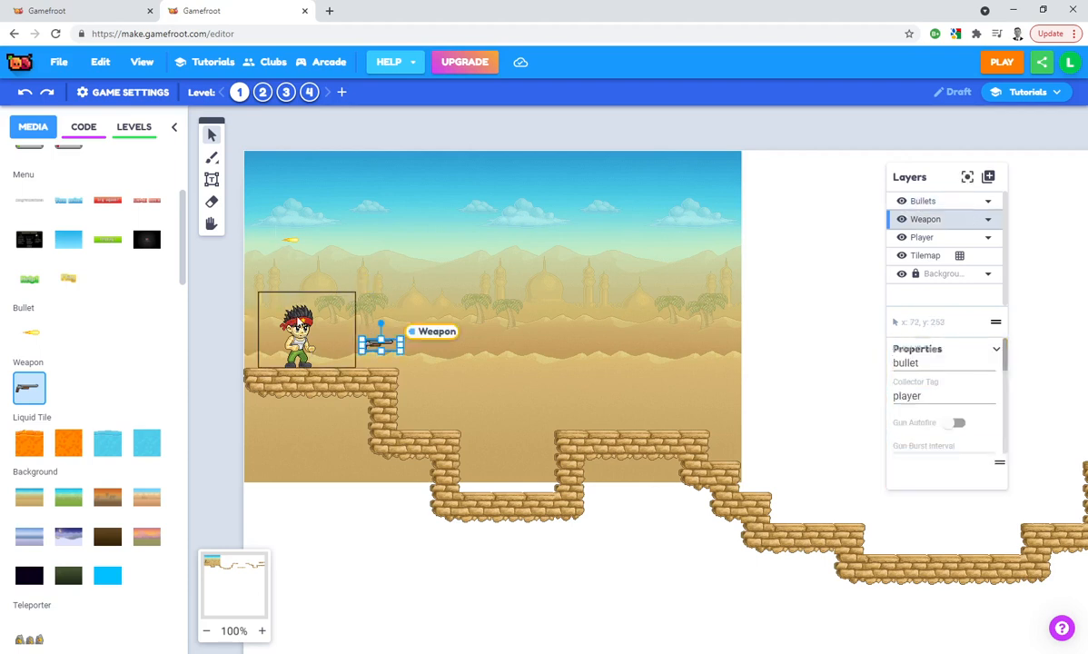
Add a new layer named "Instant death" above the Bullets layer
left_click(937, 202)
left_click(988, 176)
left_click(1006, 202)
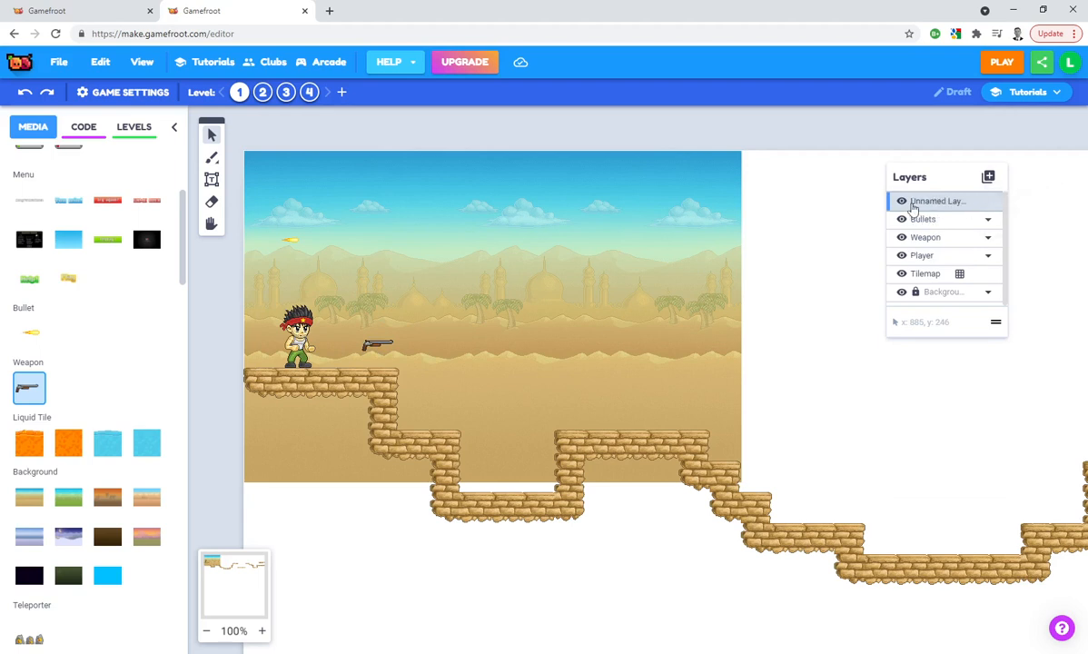
type("Ins")
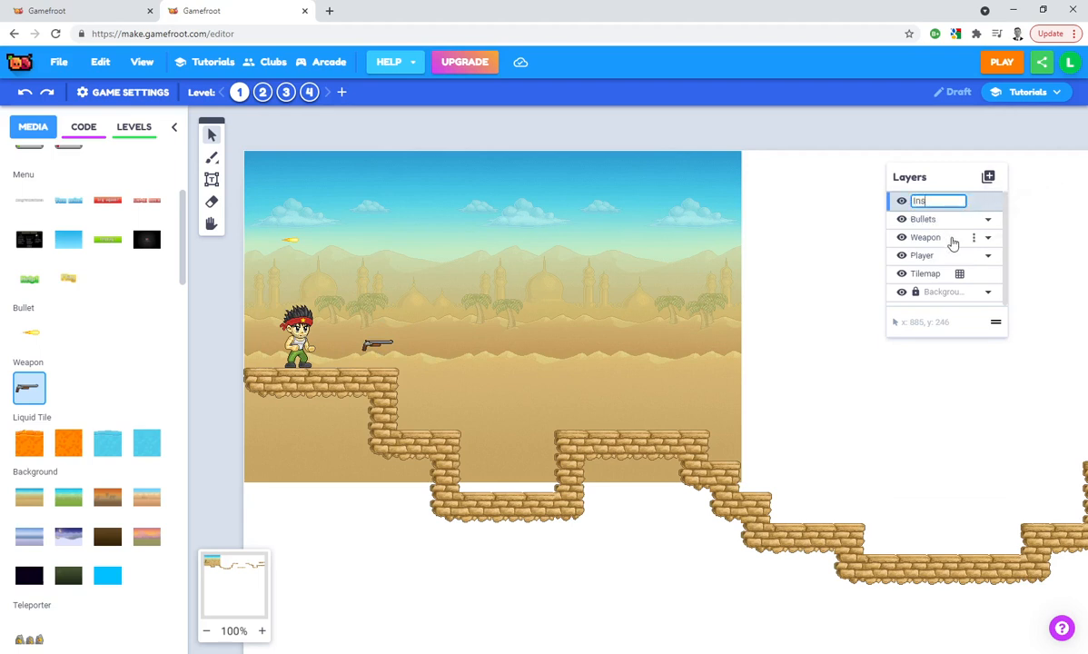
type("tant death")
key("Return")
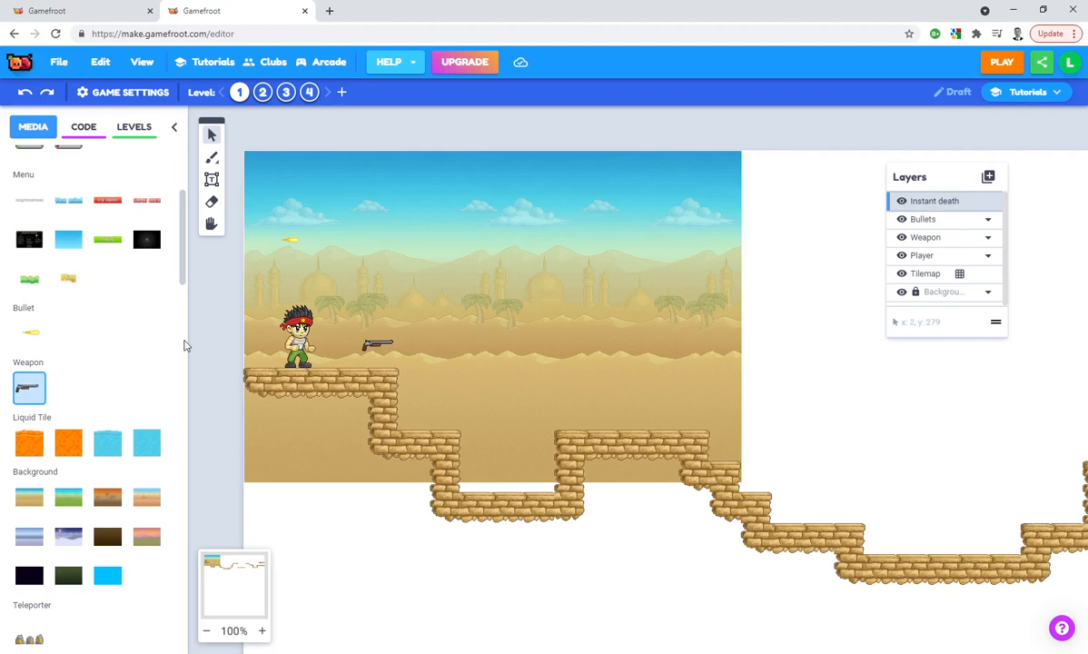
Place three green-fume Instant Death hazards side by side to fill the floor of the first pit
scroll(64, 352, "up", 3)
scroll(65, 348, "down", 4)
scroll(71, 352, "down", 4)
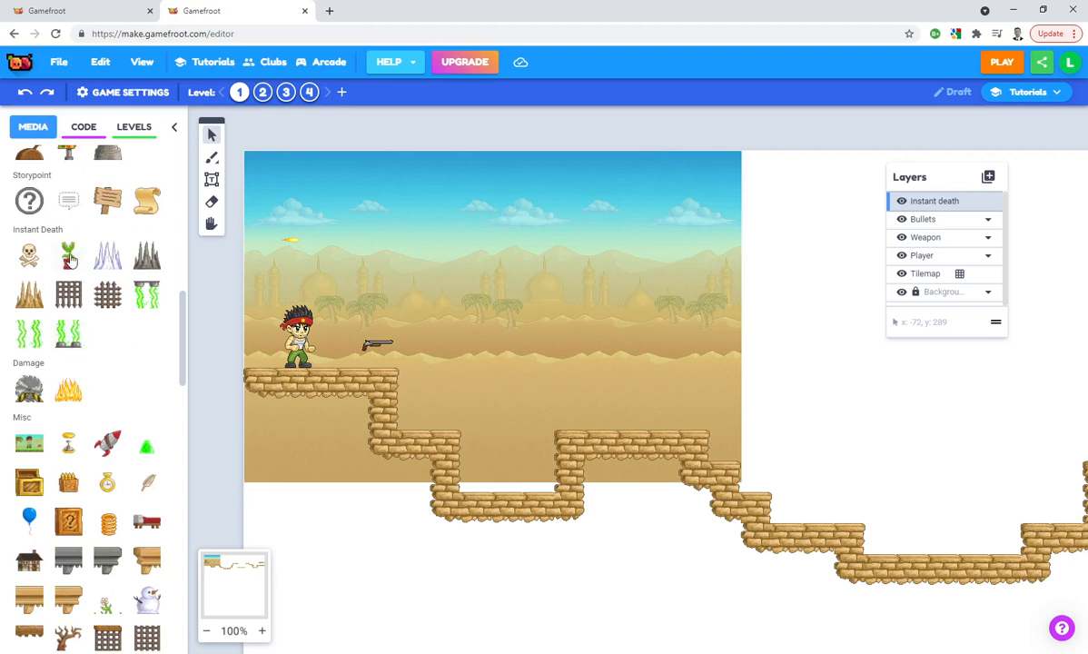
mouse_move(69, 261)
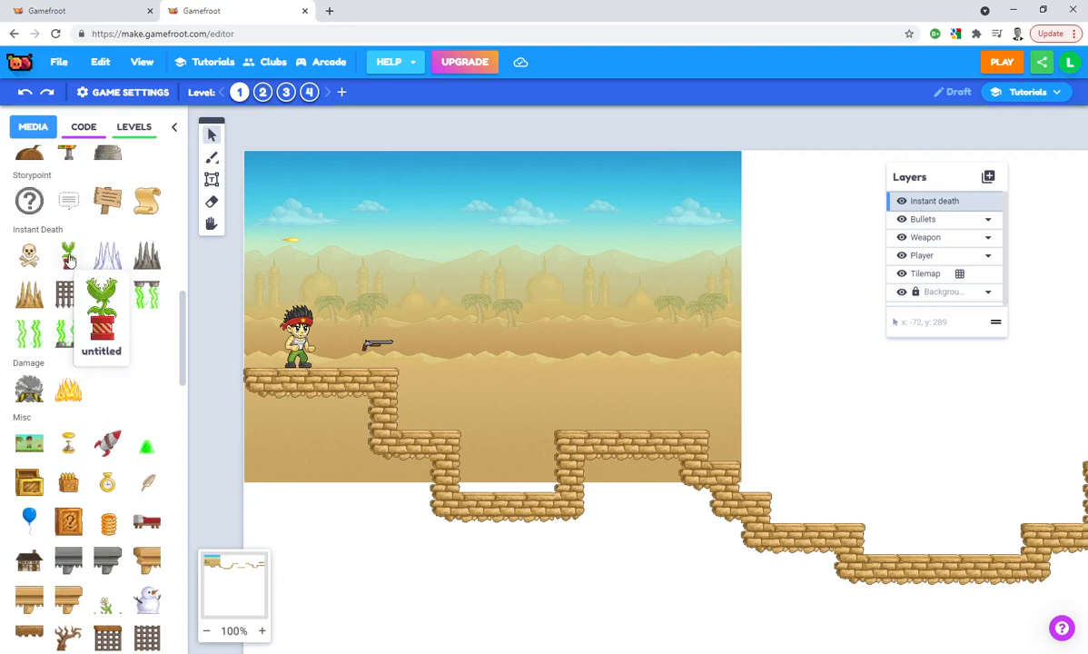
left_click(63, 338)
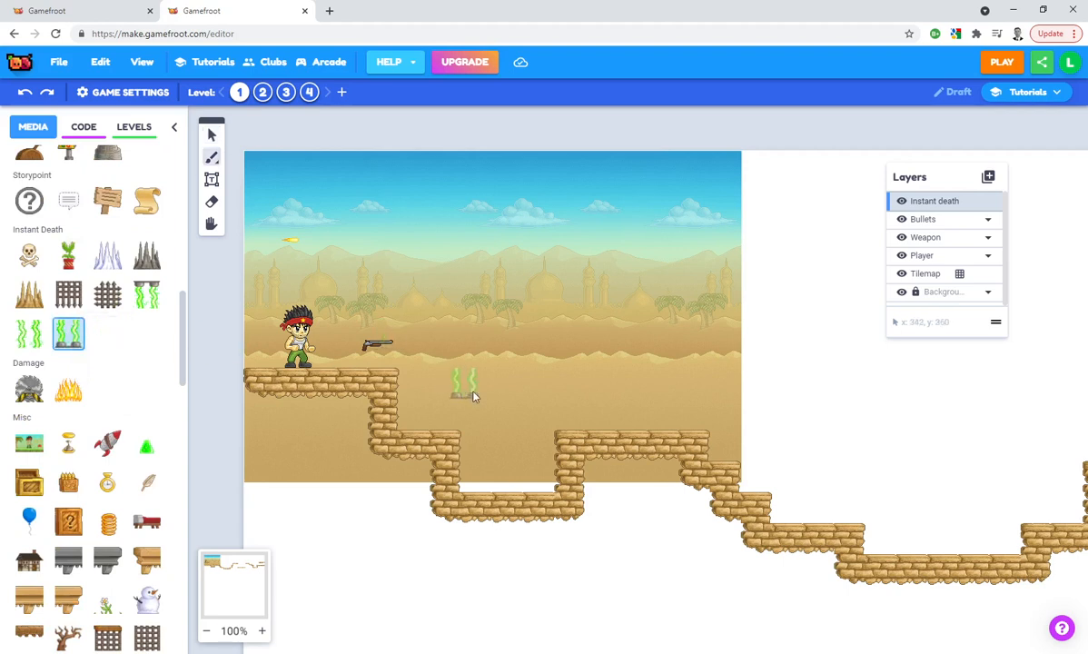
left_click(476, 479)
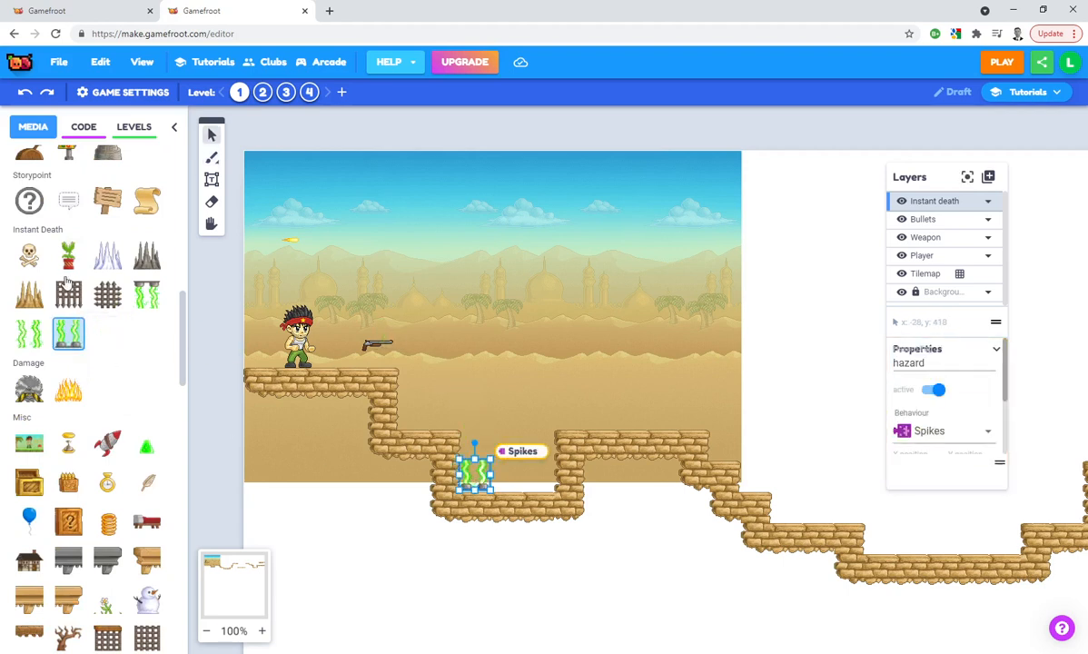
left_click(509, 480)
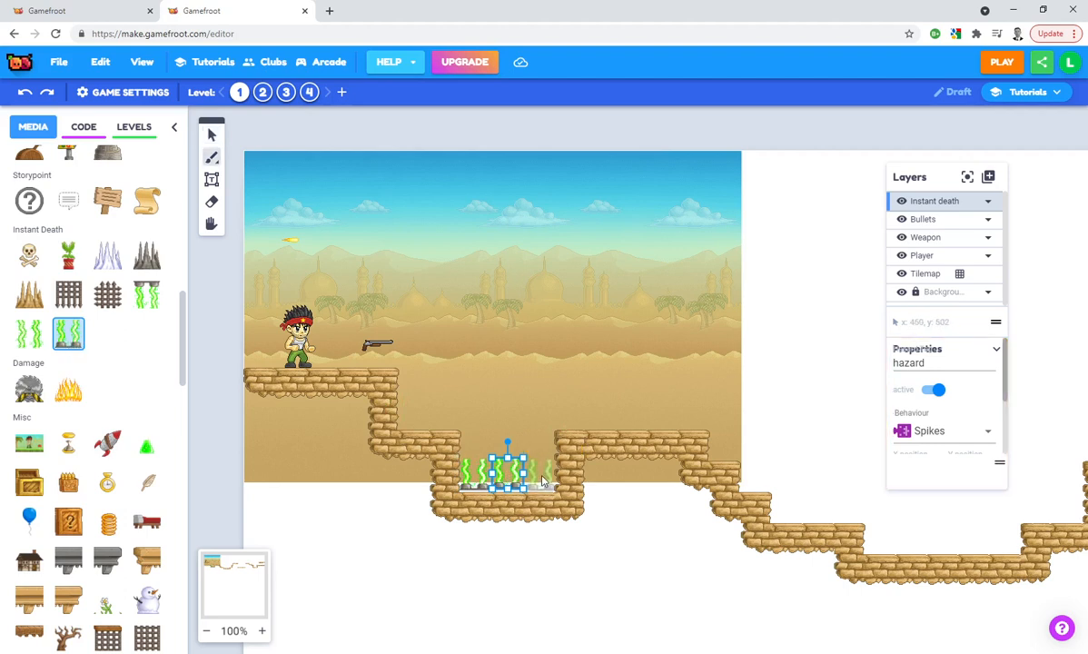
left_click(542, 479)
key("Escape")
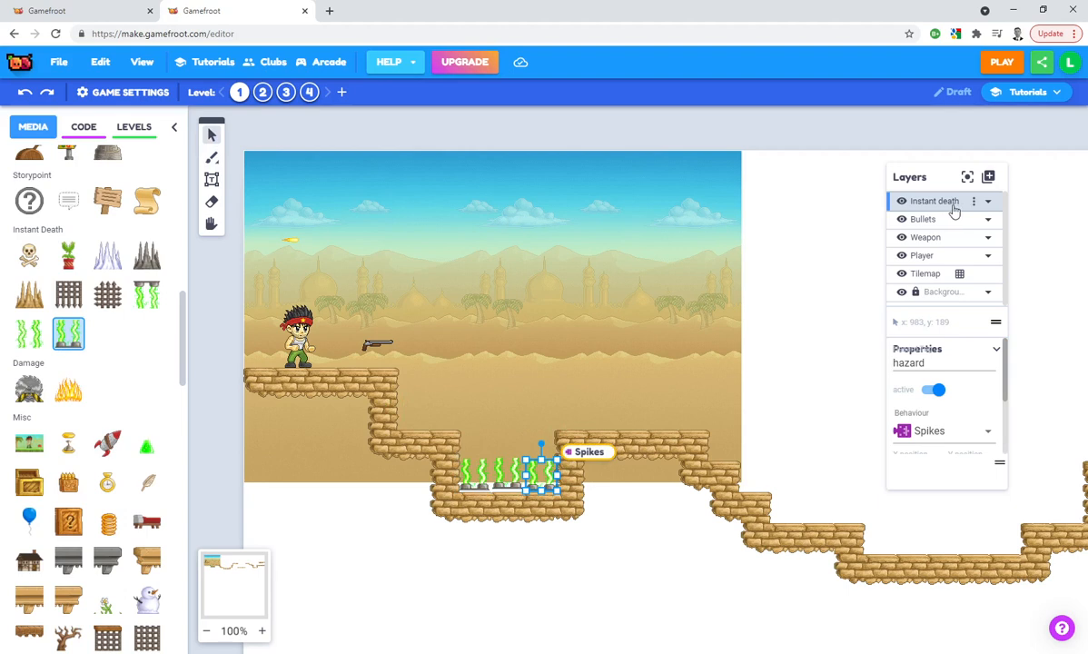
Add a new layer named "Storypoints" above the Instant death layer
left_click(990, 179)
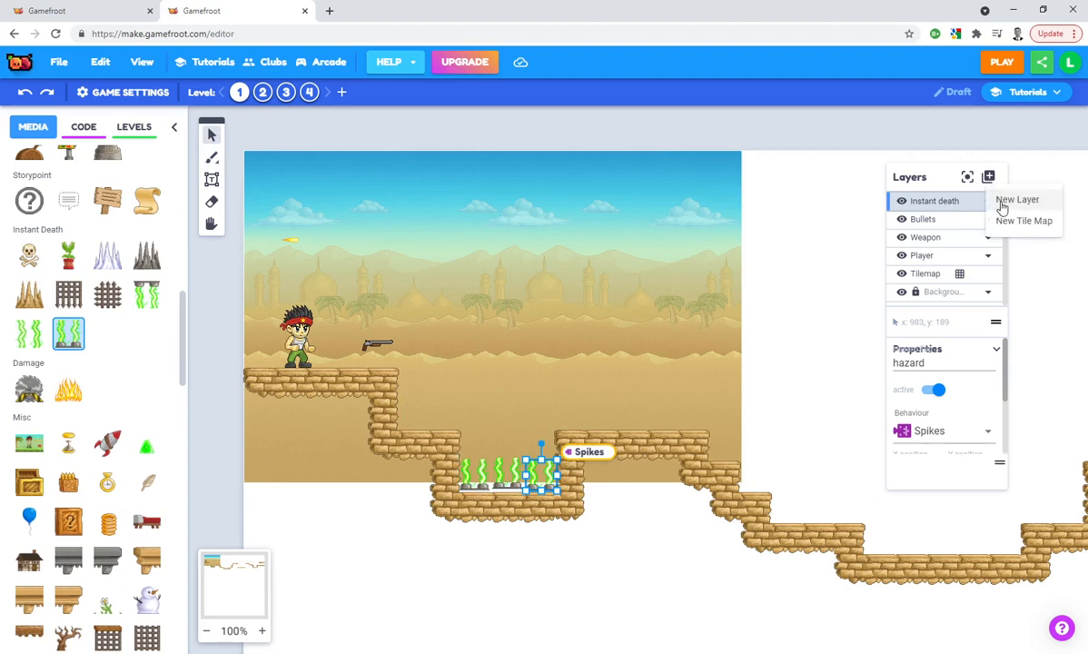
left_click(1003, 207)
double_click(932, 202)
type("S")
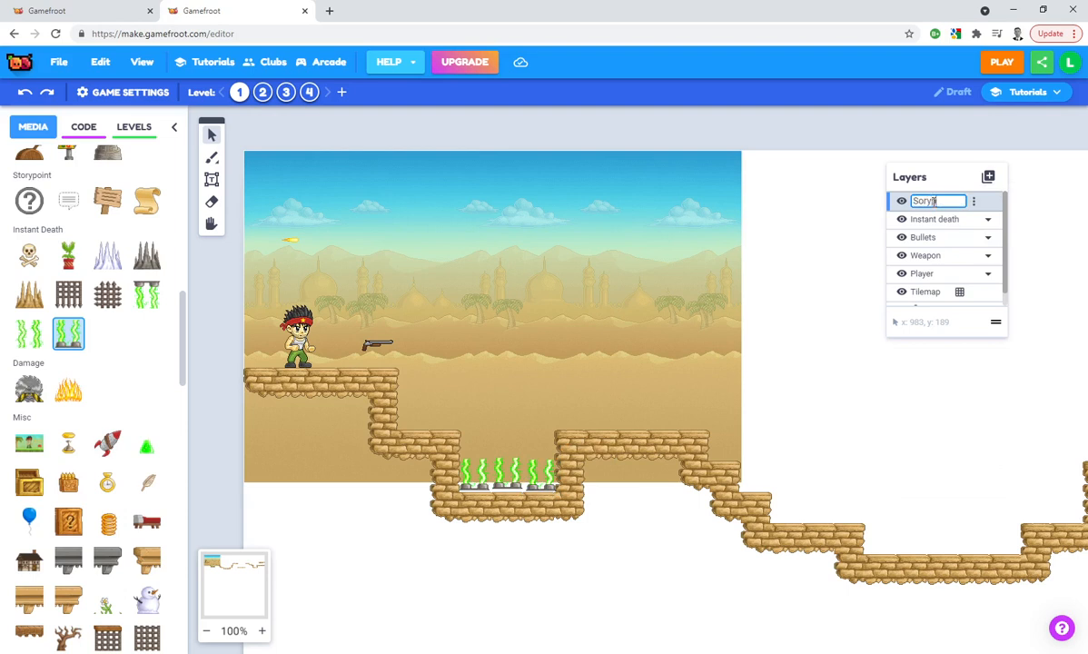
type("torypoint")
key("Return")
double_click(935, 205)
key("Right")
type("s")
key("Return")
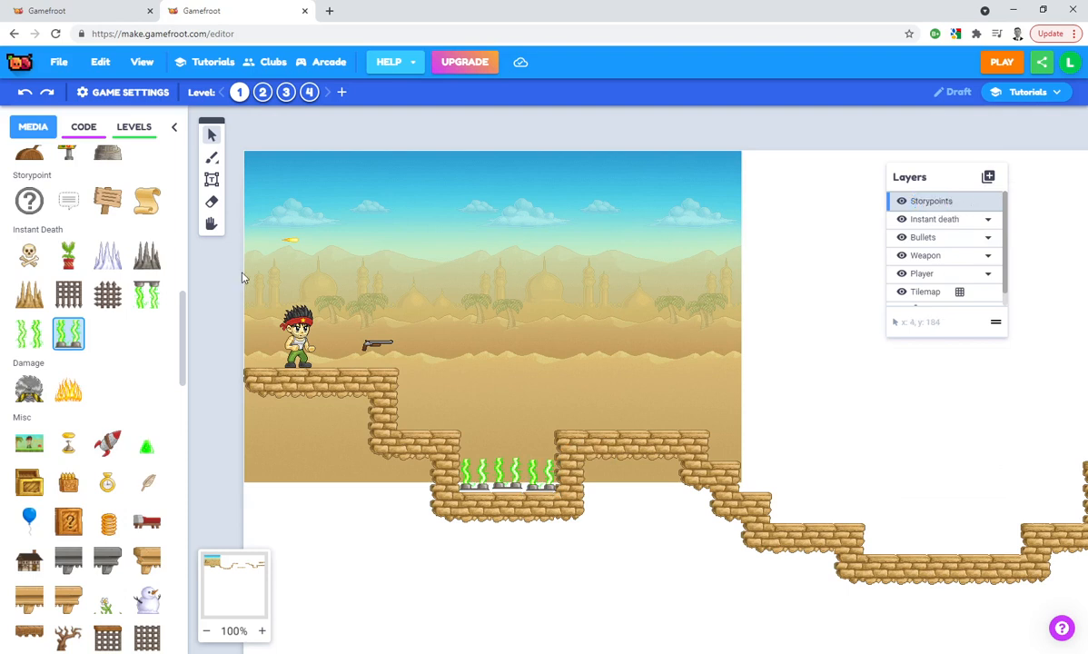
Place a wooden sign storypoint on the small ledge just before the hazard pit
left_click(105, 201)
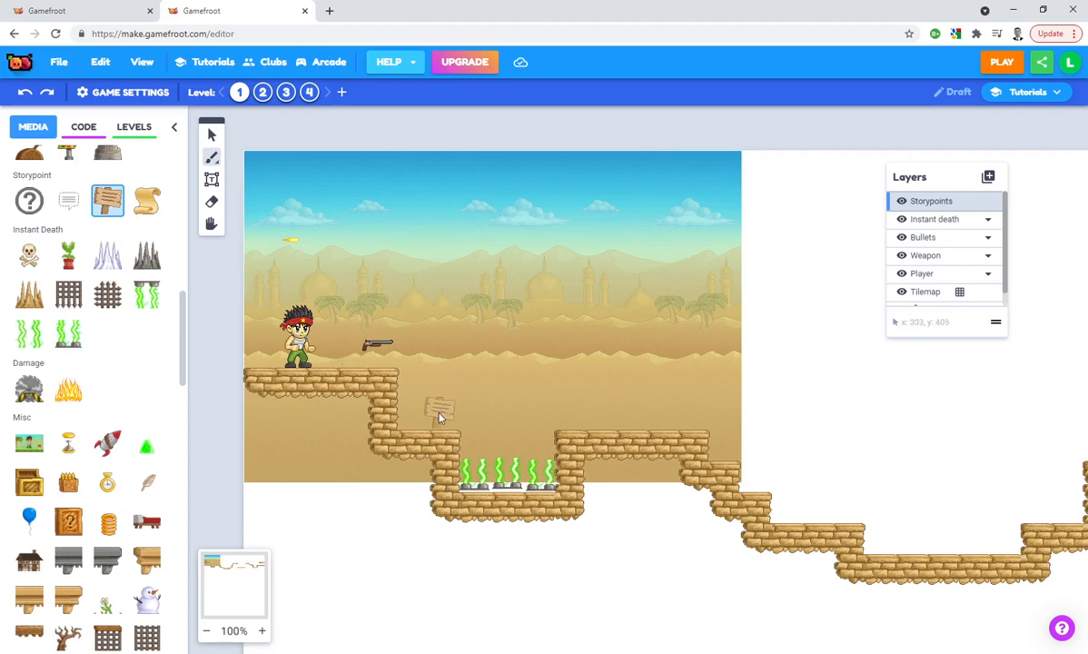
left_click(438, 416)
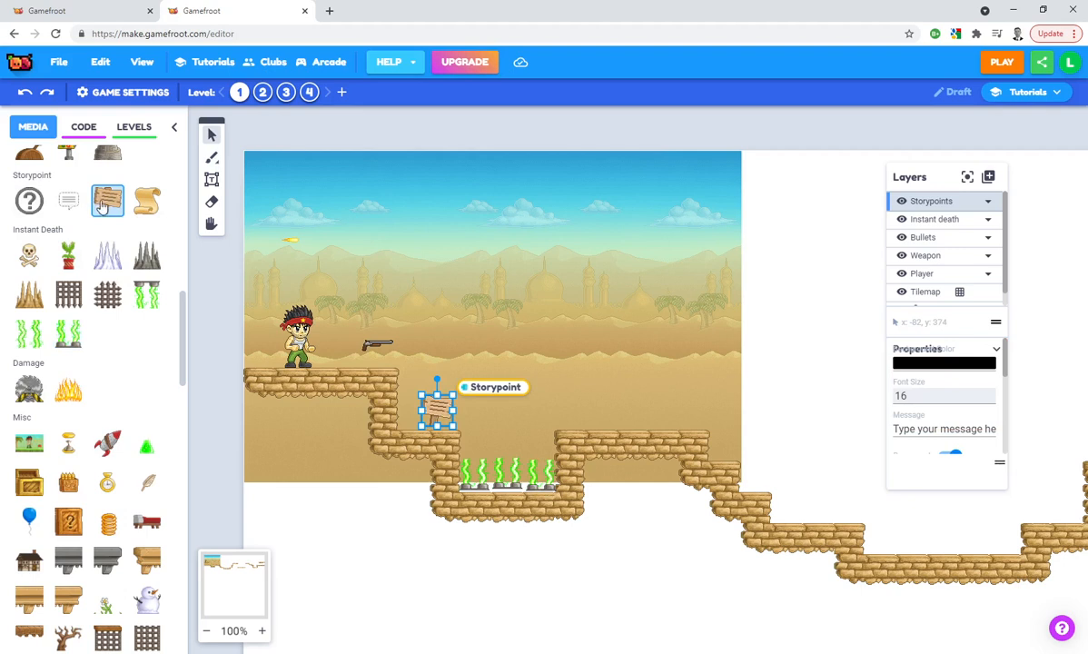
mouse_move(180, 330)
left_mouse_down()
mouse_move(176, 430)
mouse_move(191, 502)
mouse_move(170, 599)
left_mouse_up()
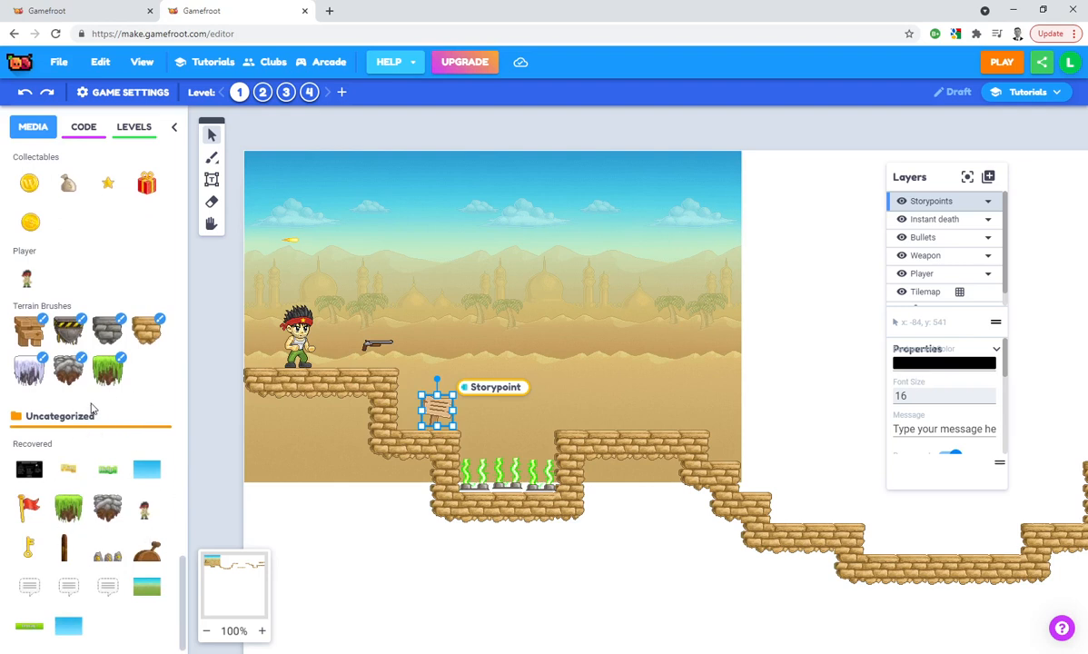
left_click_drag(181, 593, 139, 241)
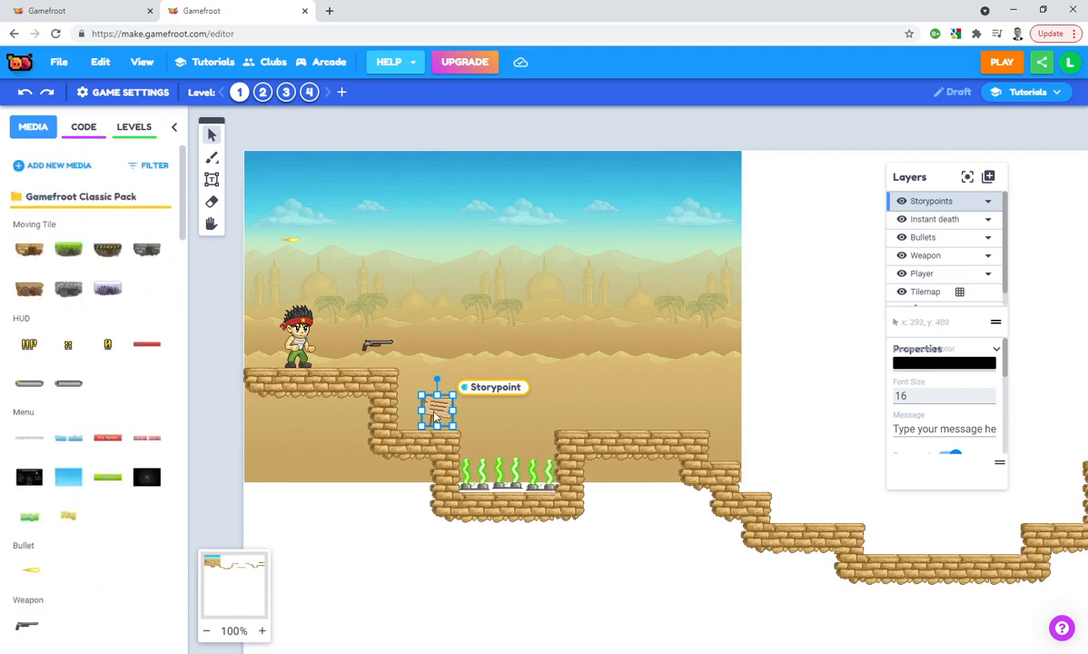
Set the sign's message to "Giving away your password is like going down....instant death!"
left_click(947, 430)
key("ctrl+a")
key("BackSpace")
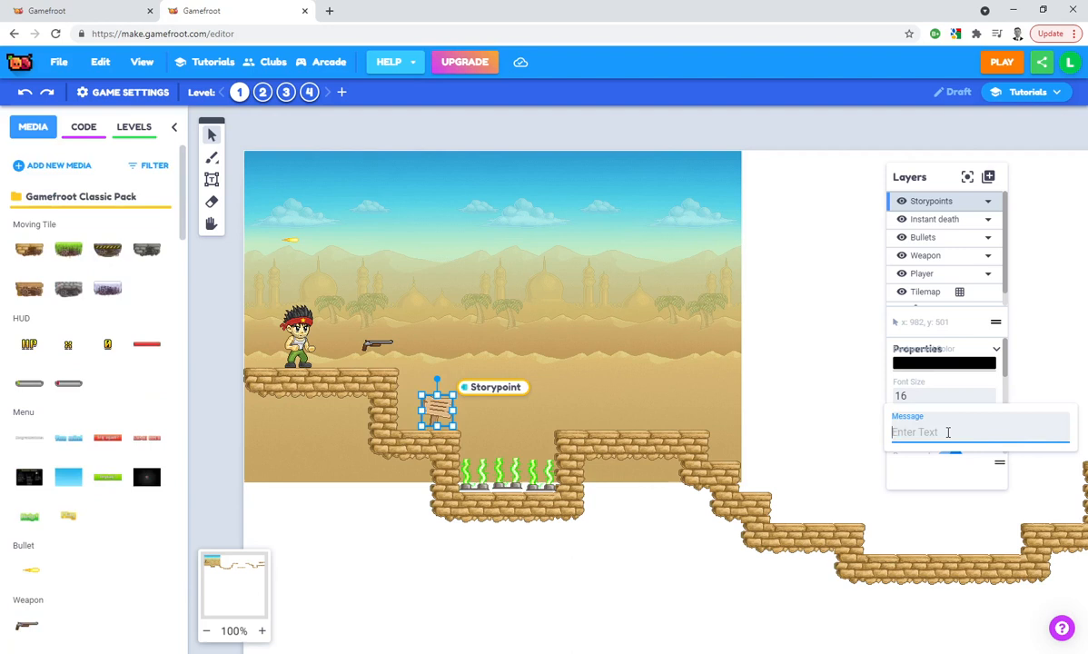
type("Going")
key("ctrl+a")
type("Giving away your password ")
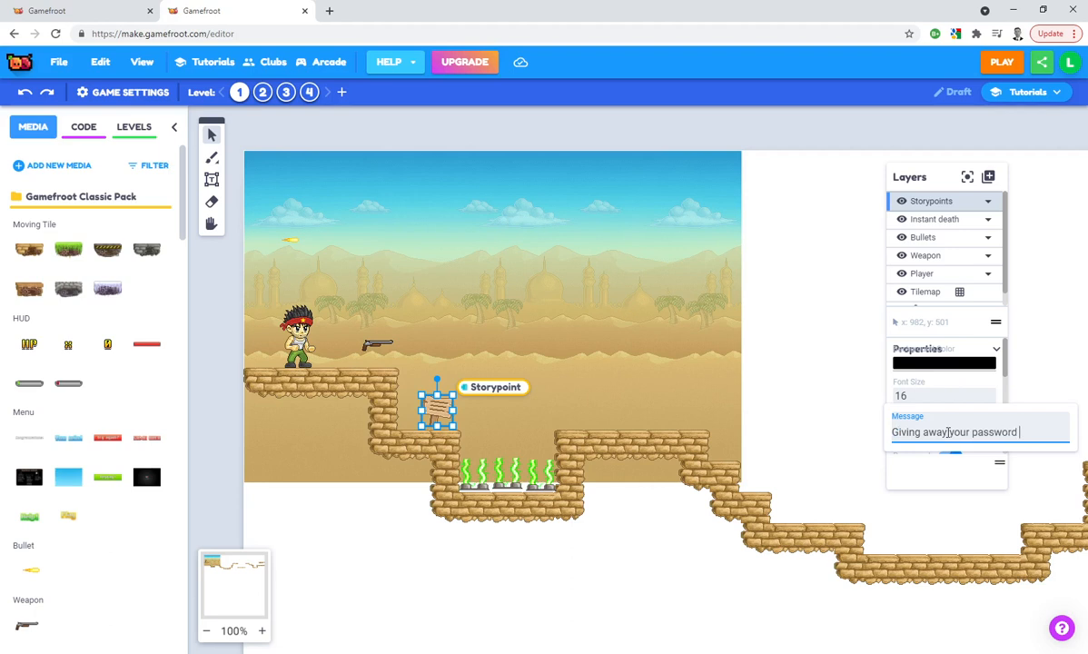
type("is like going down...instant death!")
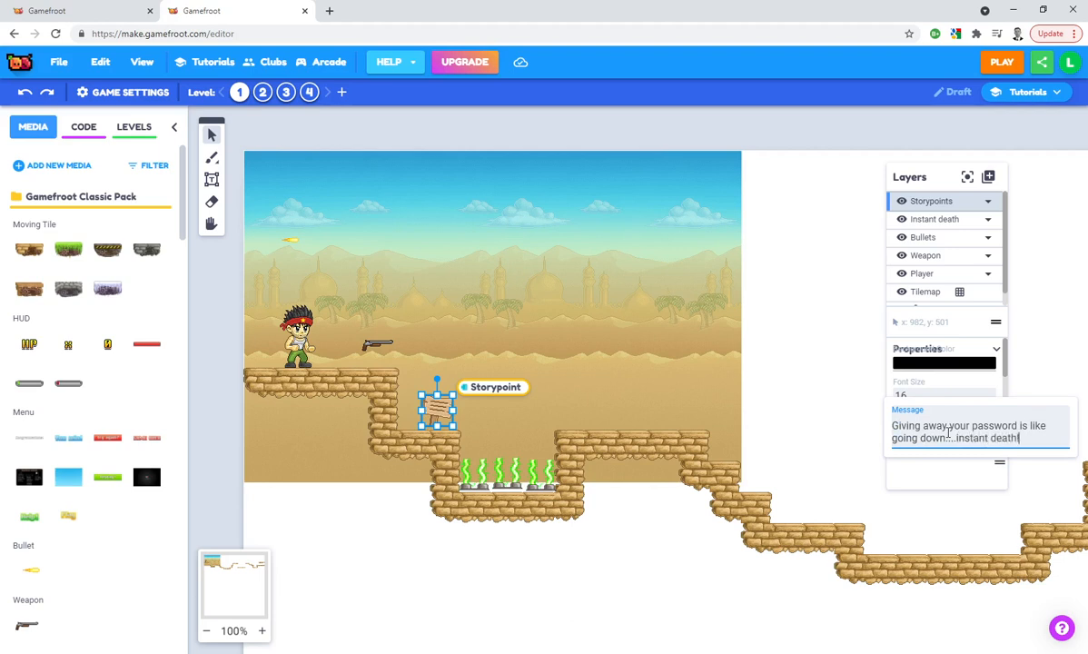
key("Return")
key("BackSpace")
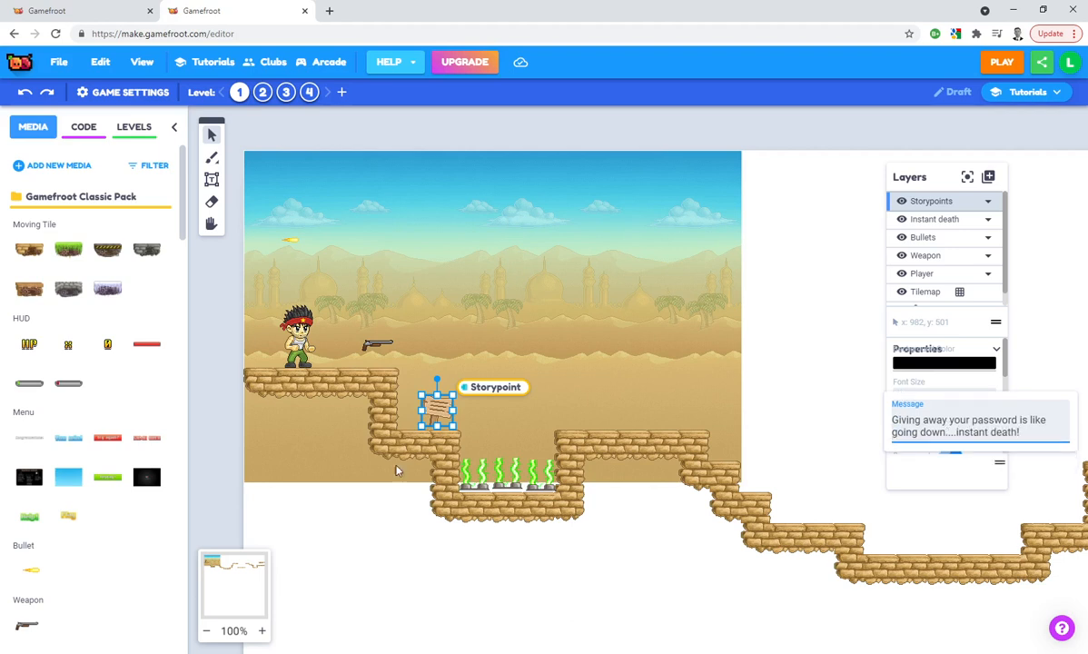
Shift the wooden sign slightly away from the pit and down onto its ledge, then deselect it
left_click(427, 407)
left_click_drag(437, 408, 431, 411)
left_click(465, 437)
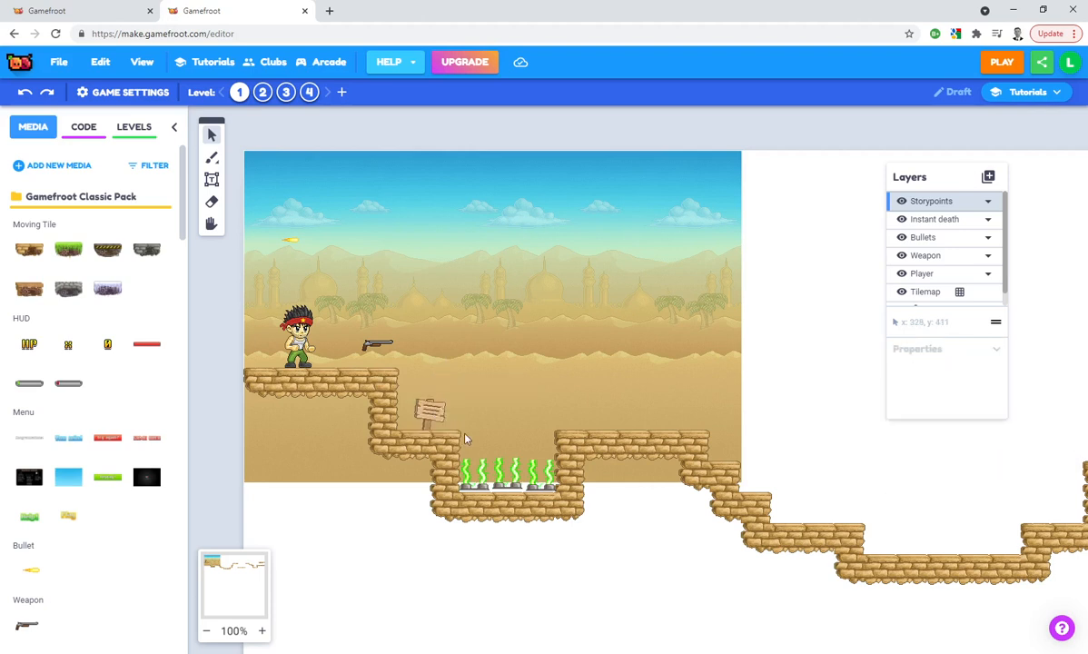
Place a second wooden sign storypoint near the far end of the raised platform after the hazard pit
left_click_drag(713, 389, 573, 357)
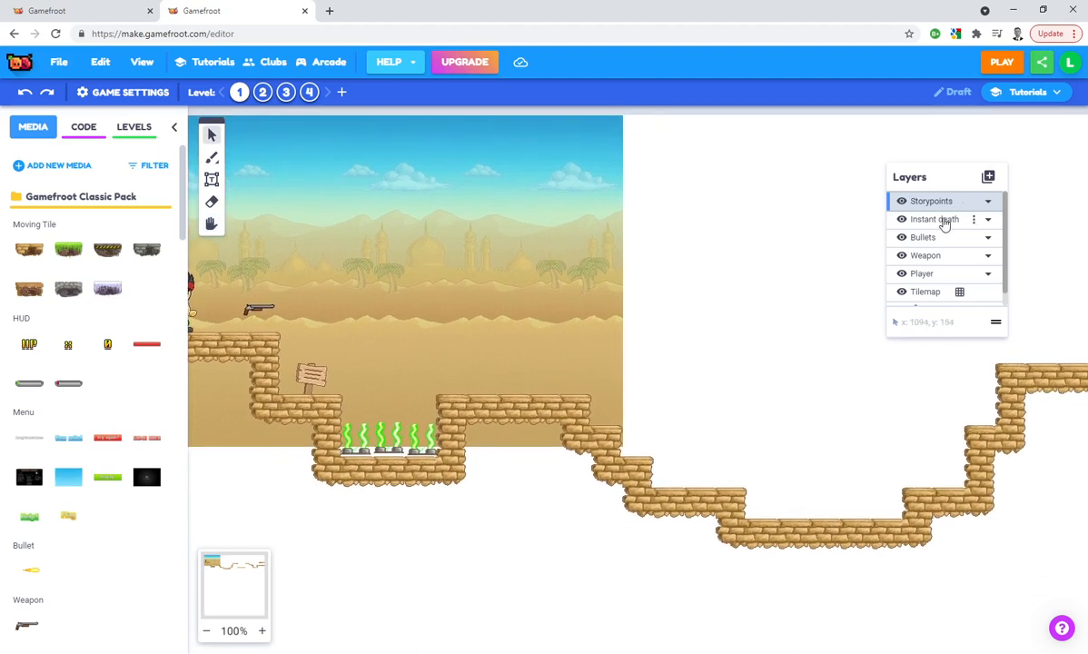
scroll(47, 373, "down", 2)
scroll(68, 367, "up", 2)
scroll(71, 354, "down", 7)
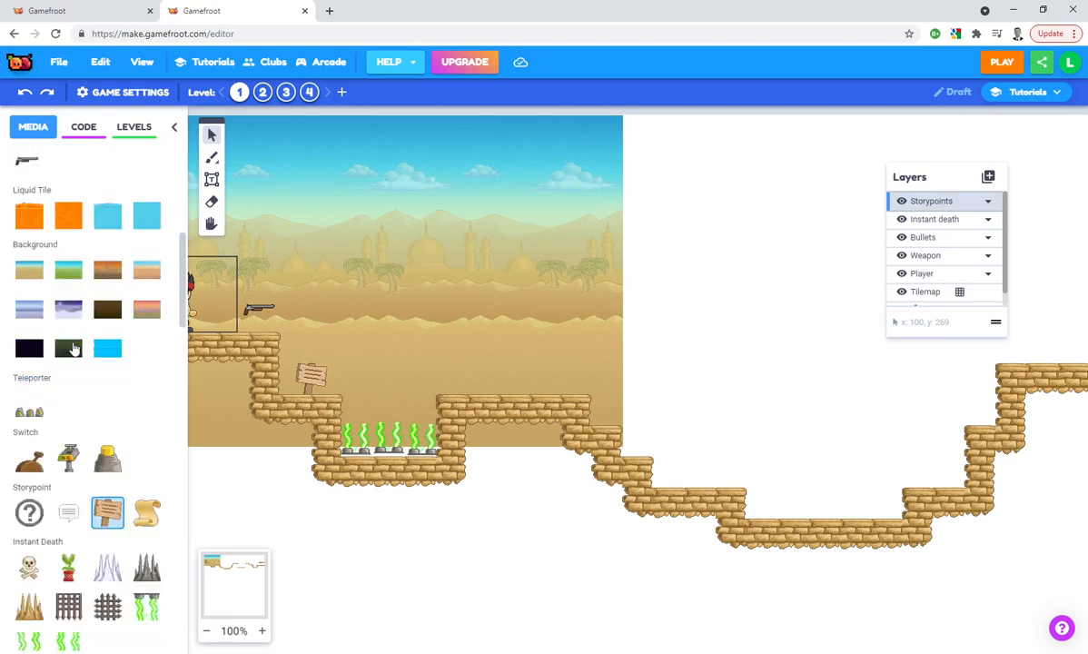
scroll(74, 350, "down", 3)
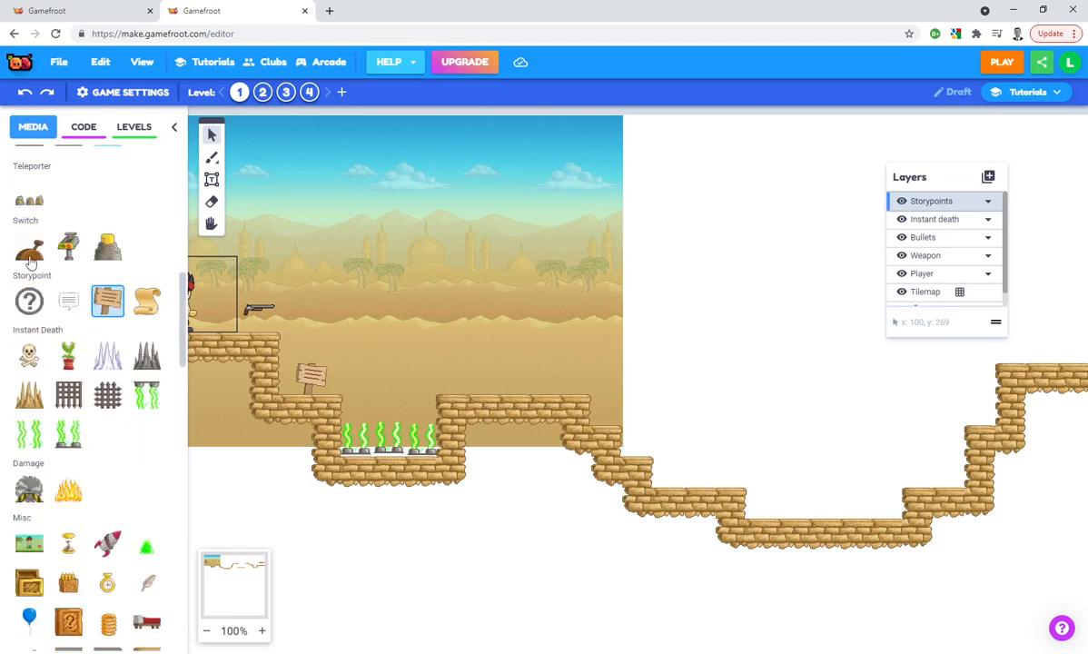
left_click(107, 300)
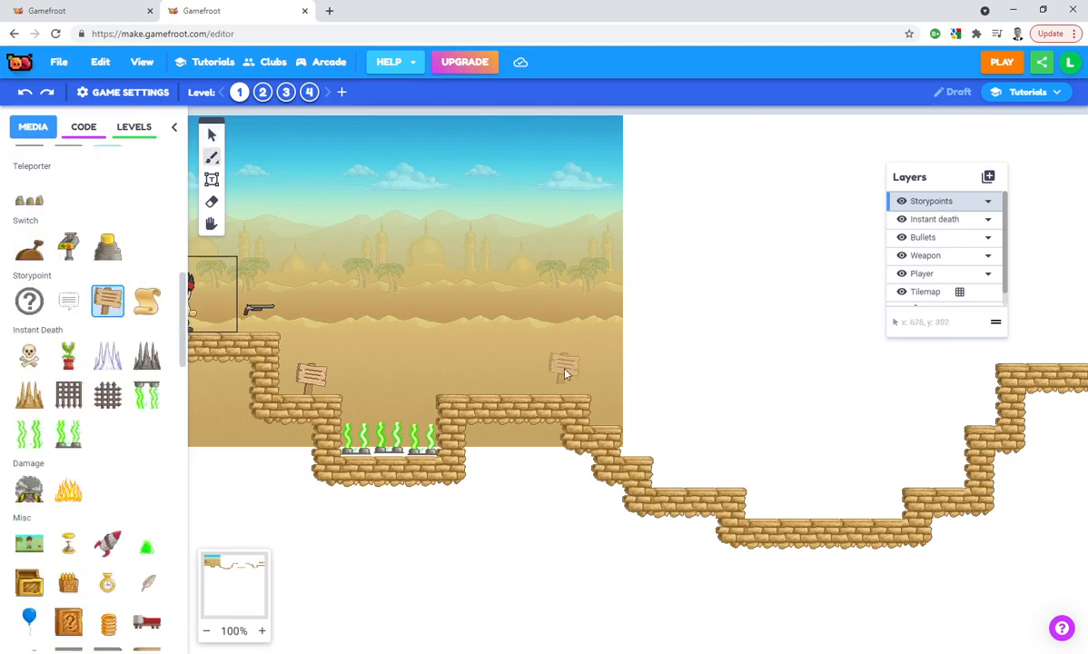
left_click(562, 382)
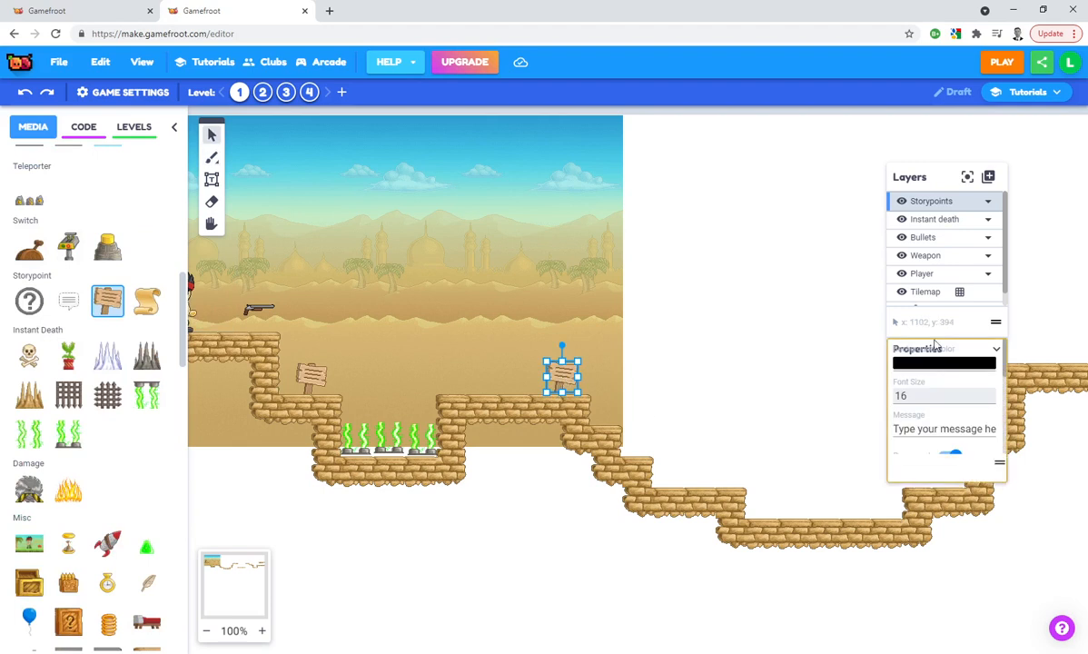
Set the second sign's message to "Not everyone is who they say they are on the internet! Be aware that this batman is not at all nice!"
left_click(917, 431)
type("Not everyone")
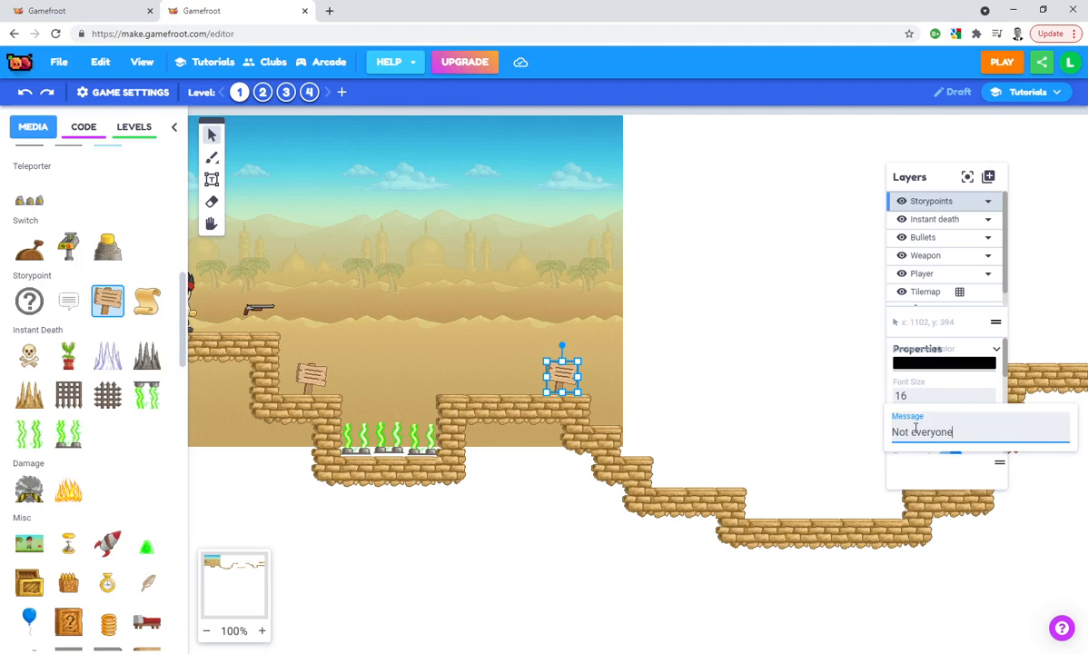
type(" is who they say they are on")
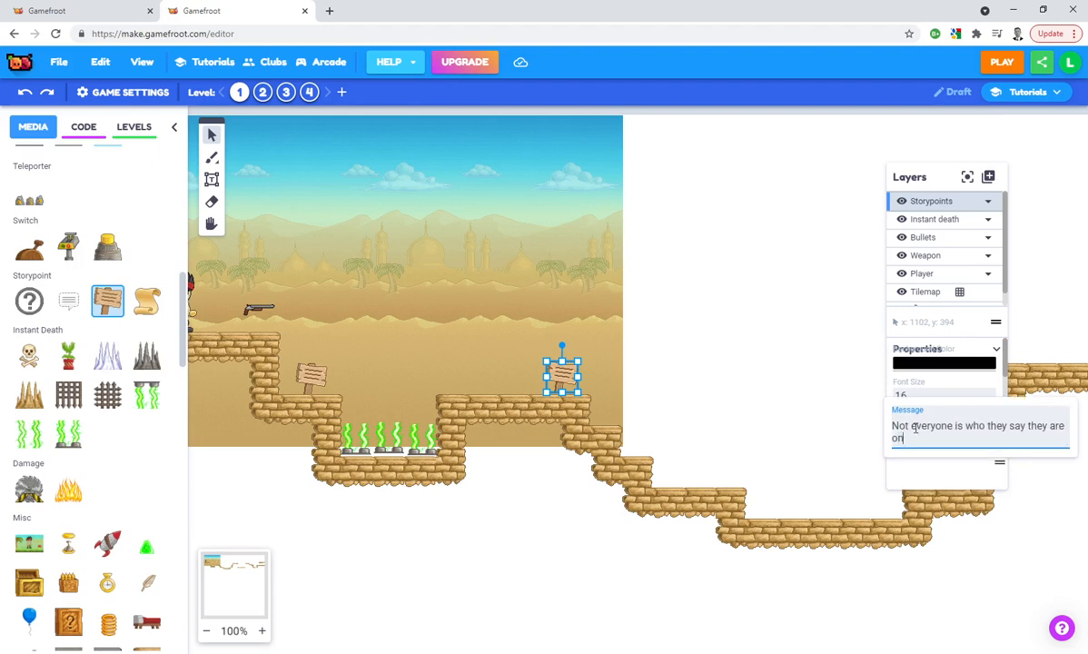
type(" on tntetrnet! Be aware that this bat")
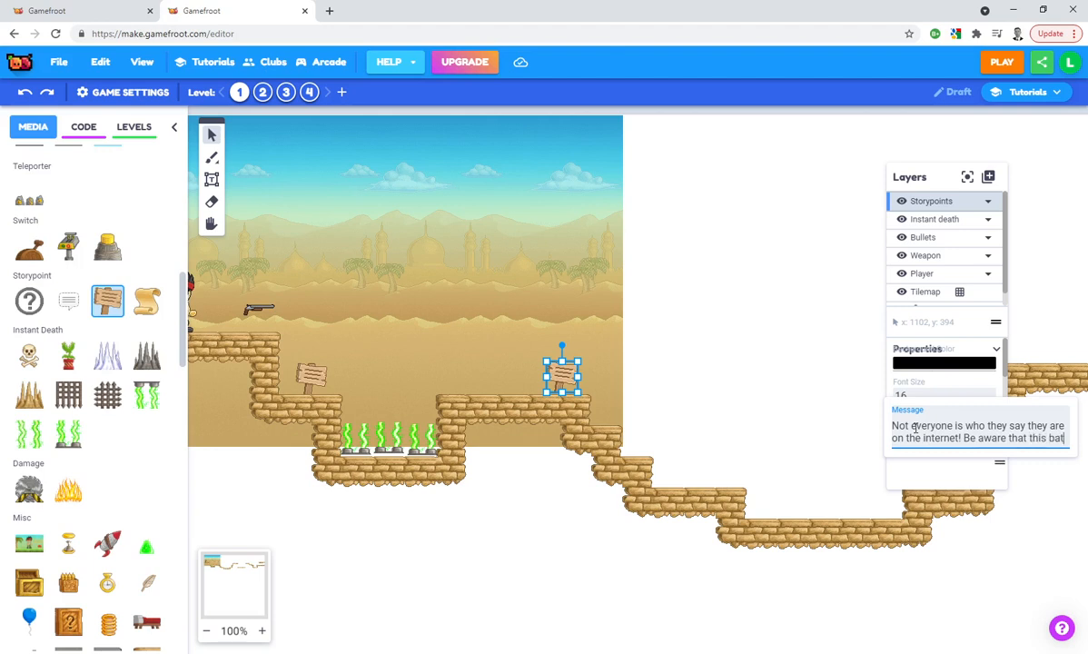
type("man is not at all nice!")
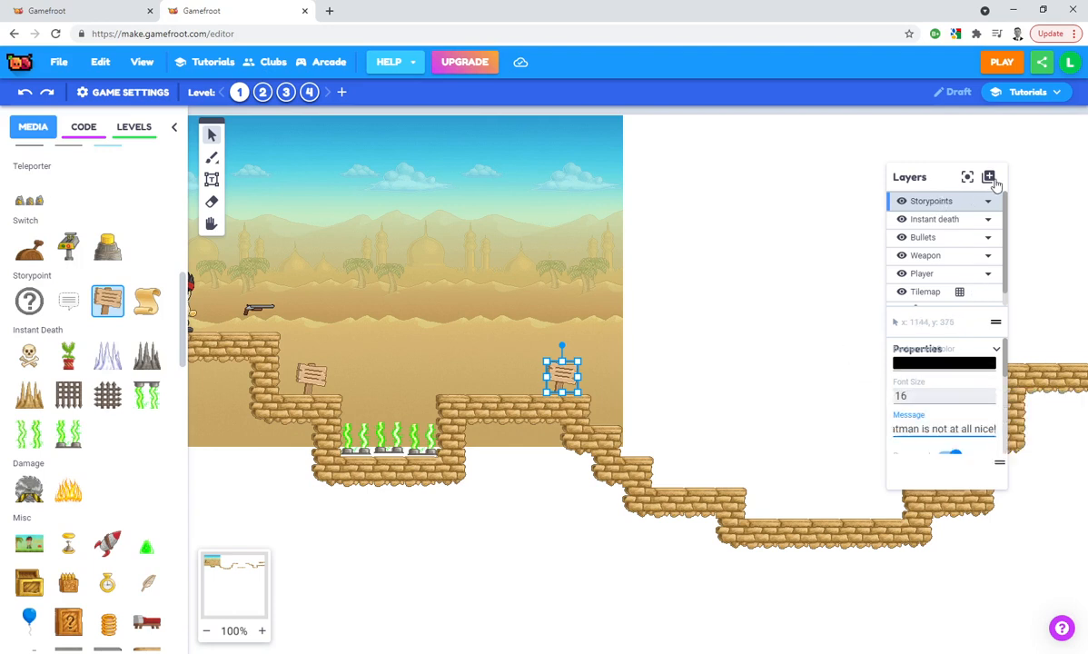
Add a new layer named "NPC" above the Storypoints layer
left_click(988, 177)
left_click(1011, 197)
double_click(935, 201)
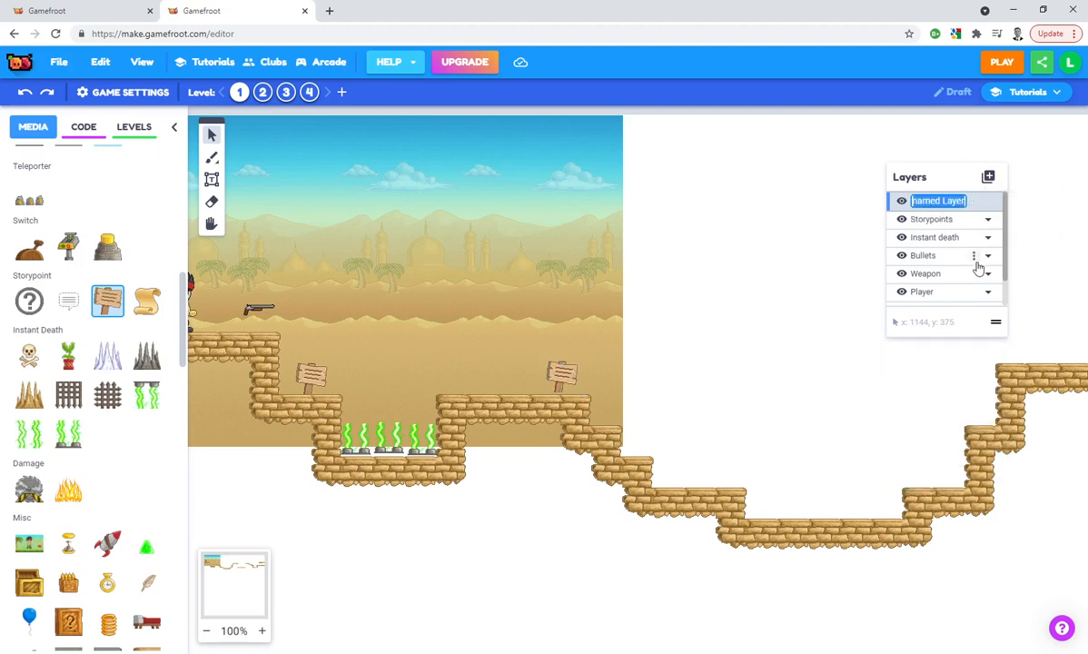
type("NPC")
key("Return")
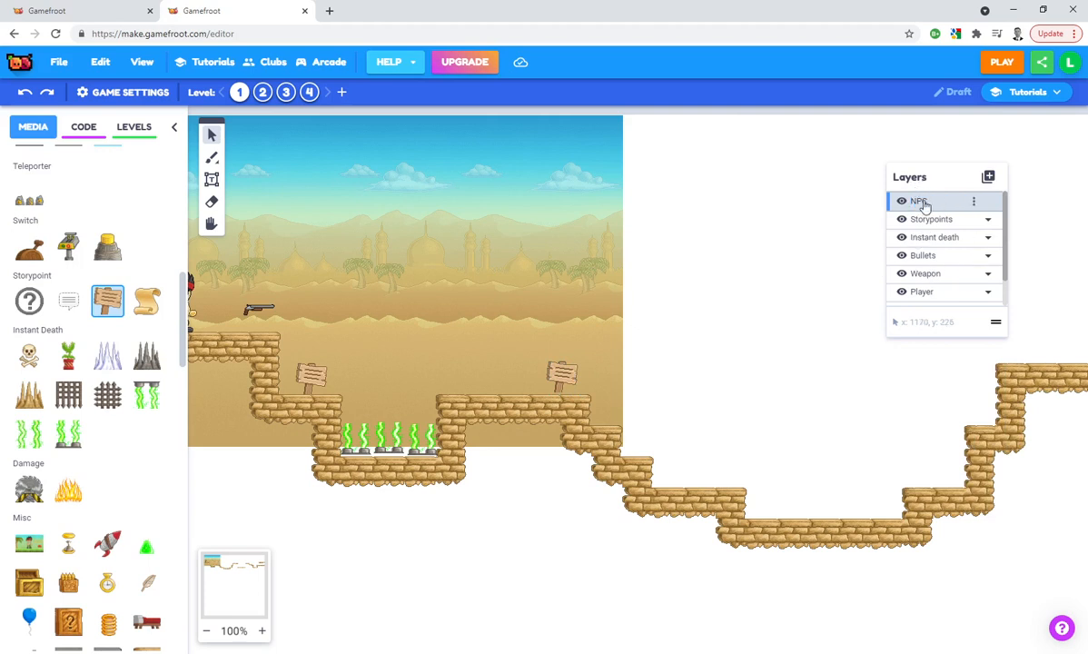
Place the Batman NPC on the floor of the wide pit beyond the second sign
scroll(107, 353, "up", 8)
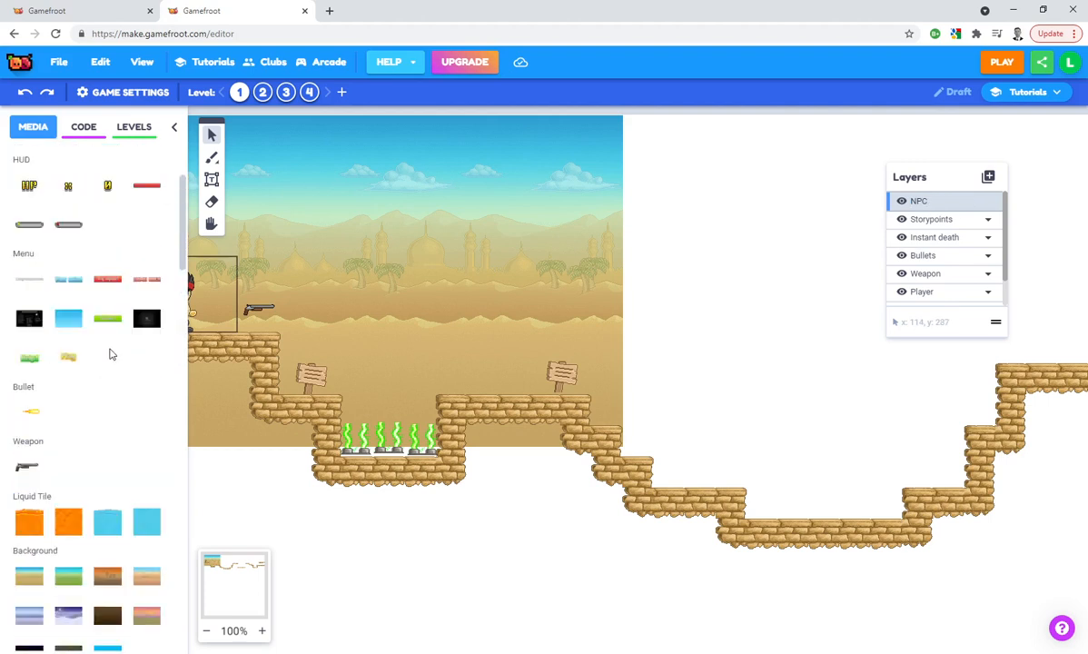
scroll(105, 354, "down", 5)
scroll(105, 354, "down", 10)
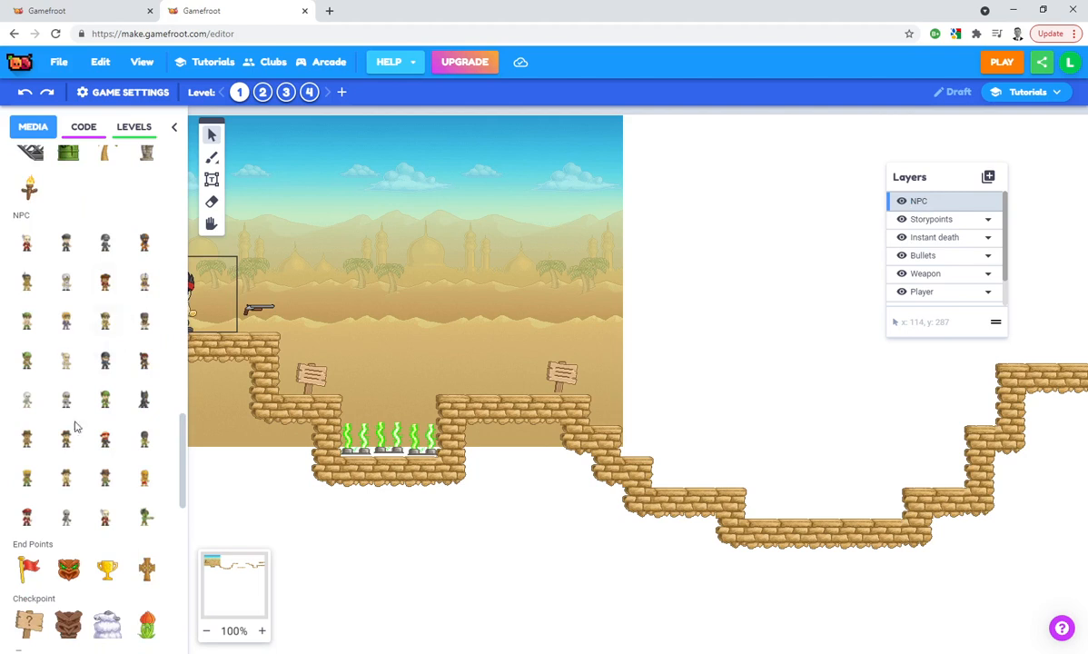
left_click(144, 397)
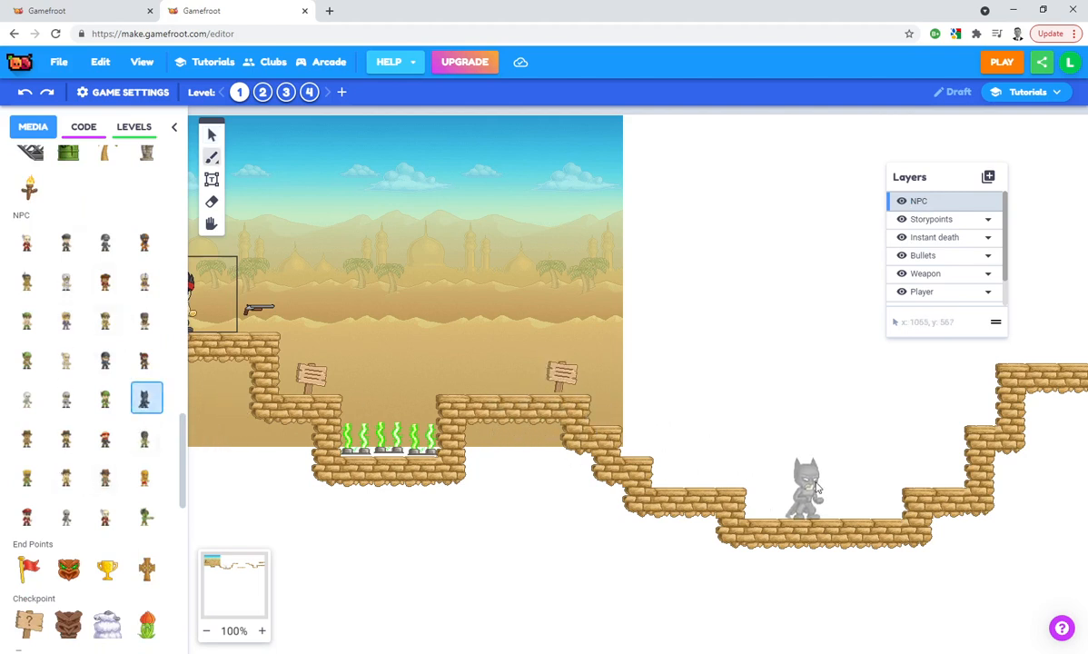
left_click(805, 481)
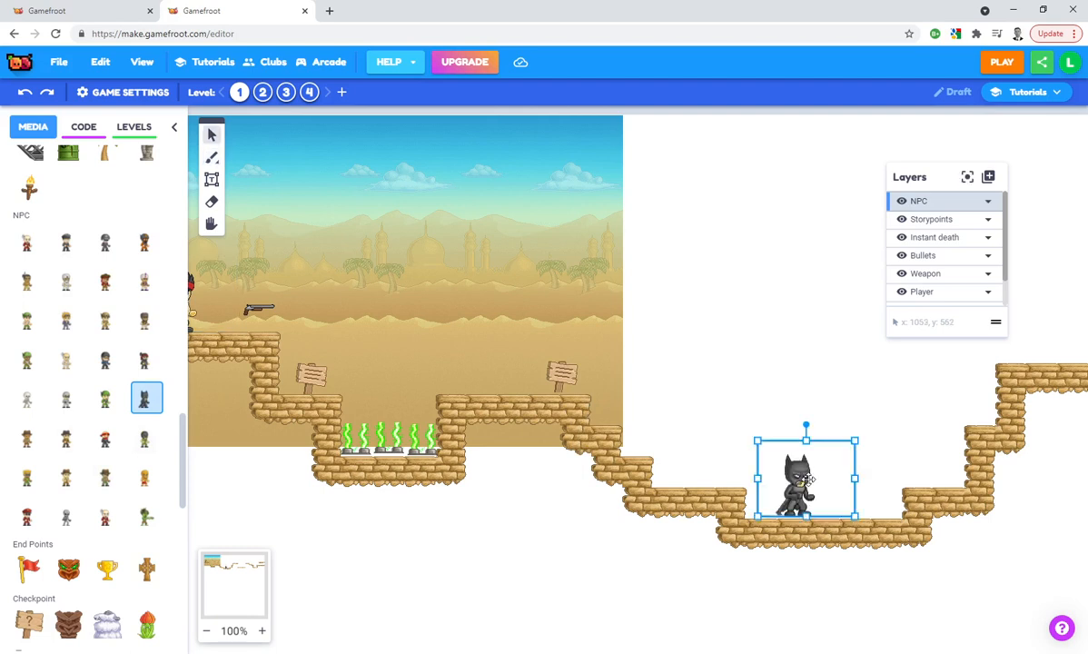
Add a new layer named "Moving platform" above the NPC layer
left_click_drag(877, 498, 762, 469)
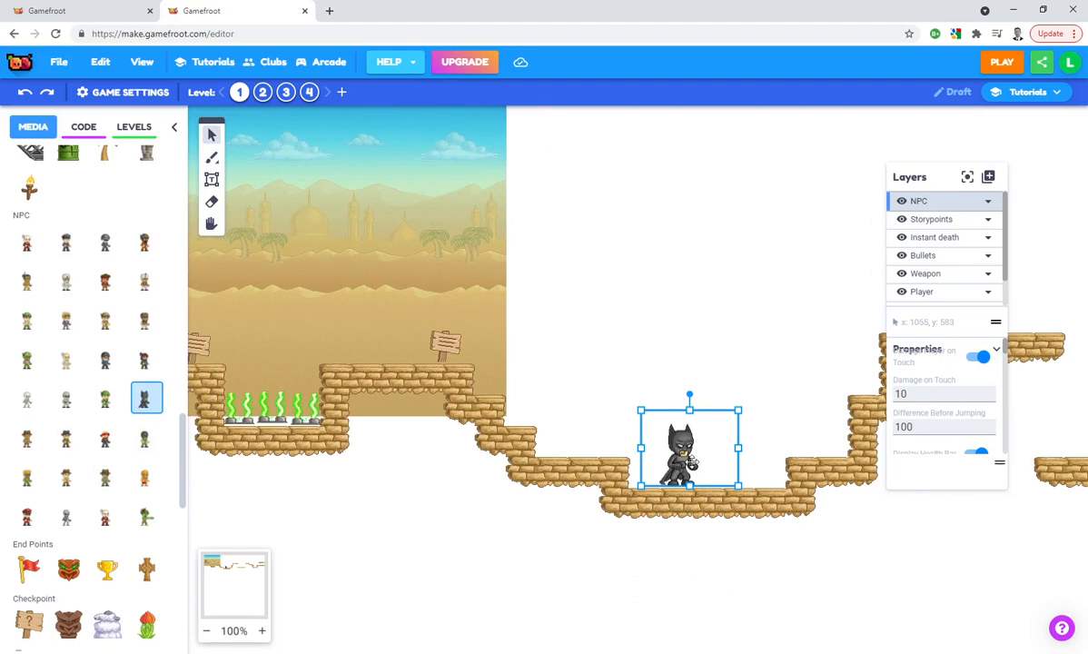
left_click_drag(761, 345, 457, 399)
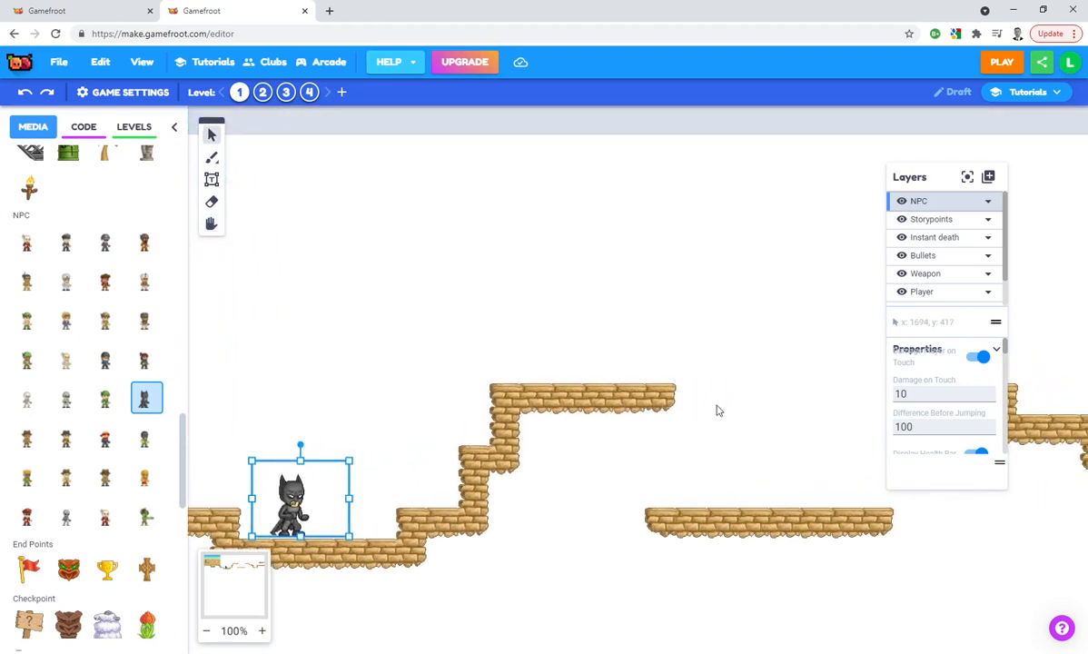
left_click(986, 181)
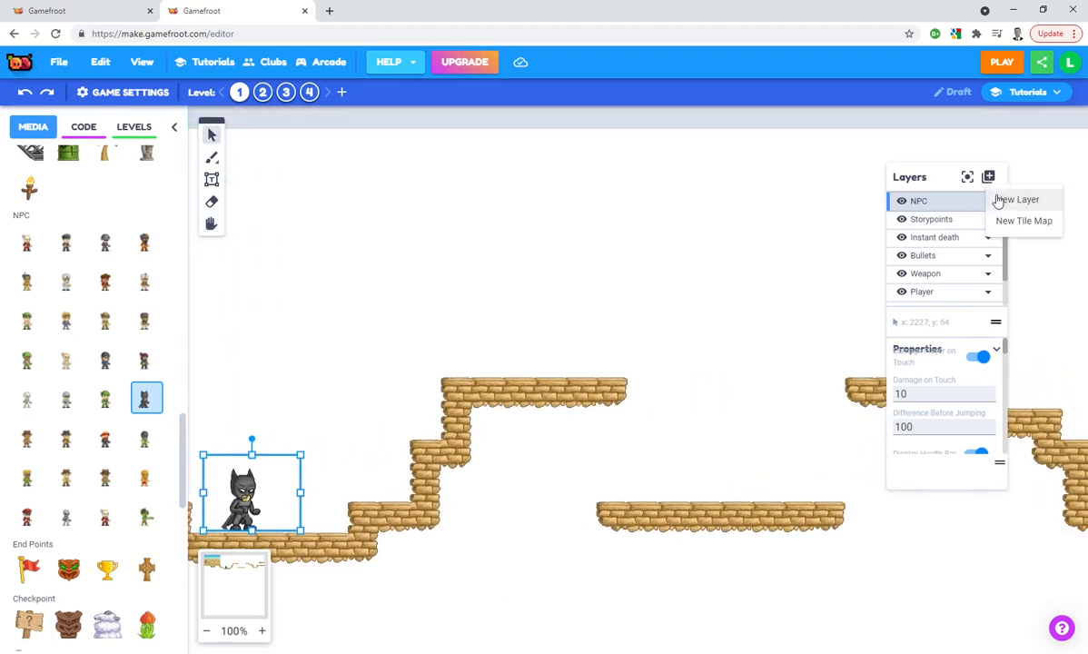
left_click(1016, 200)
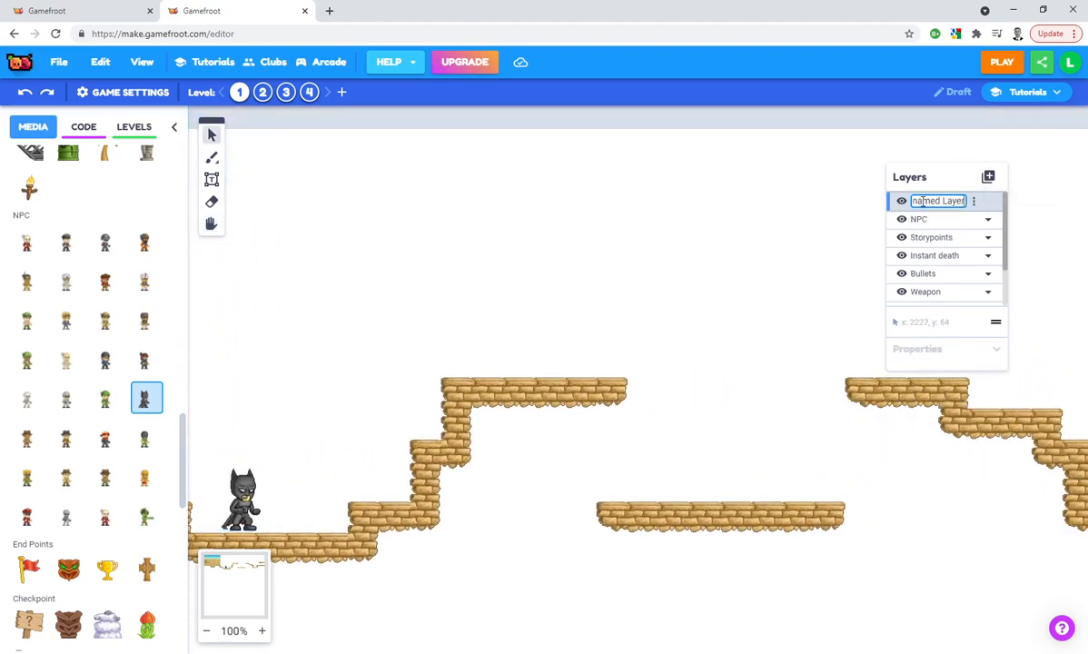
type("Moving platform")
key("Return")
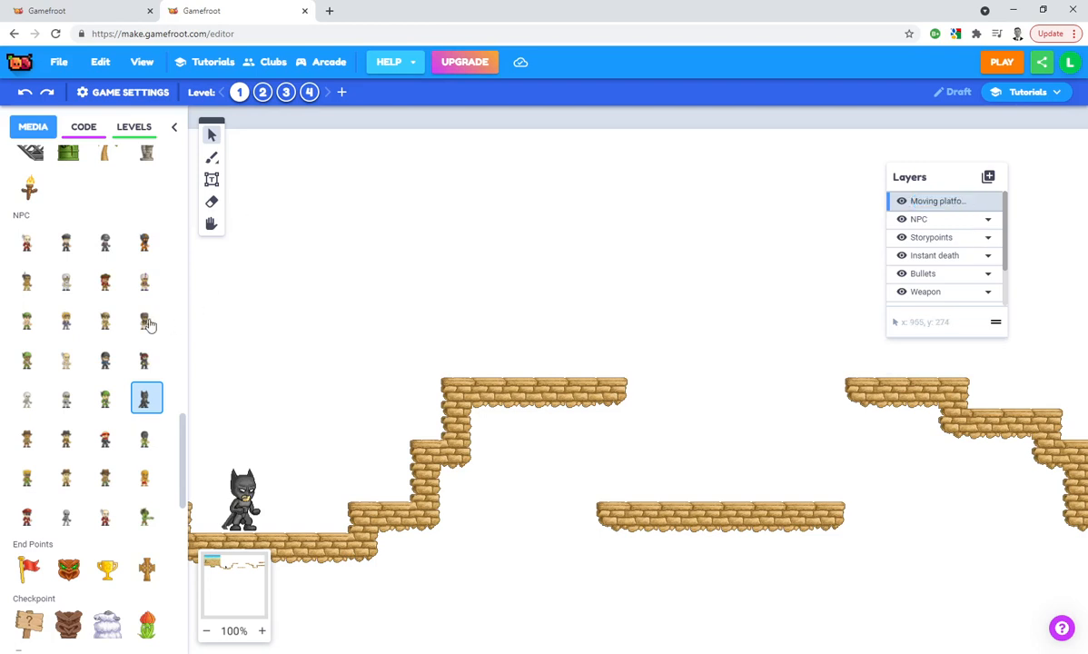
Place a sand-brick moving tile in the gap after the Batman pit, flush against the start of the far upper platform
scroll(98, 352, "up", 10)
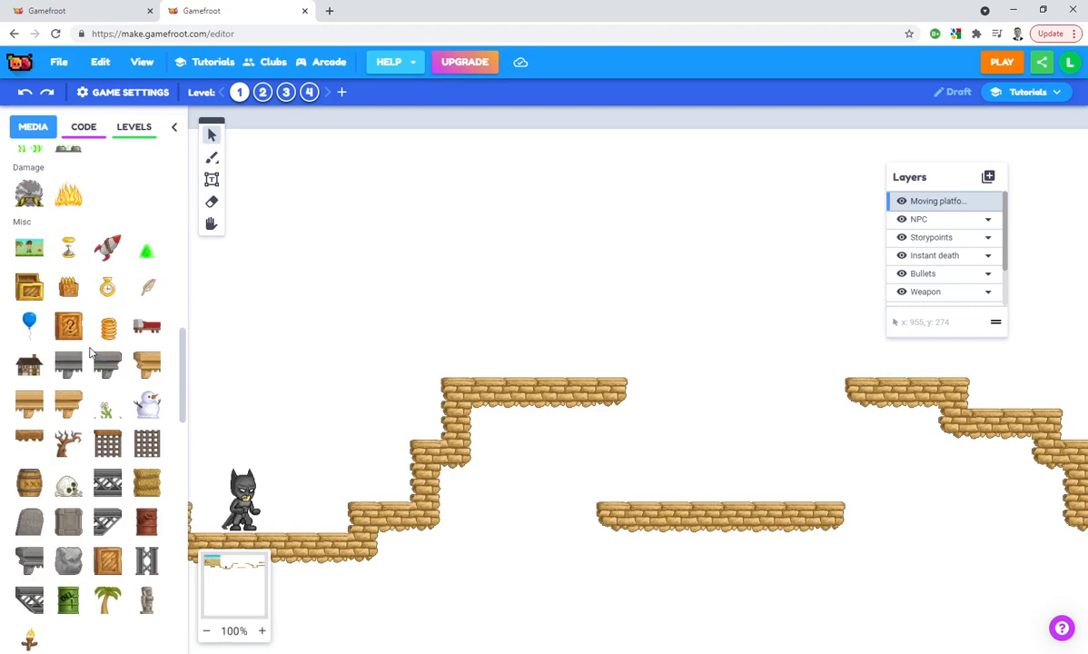
scroll(91, 353, "up", 10)
scroll(91, 352, "up", 5)
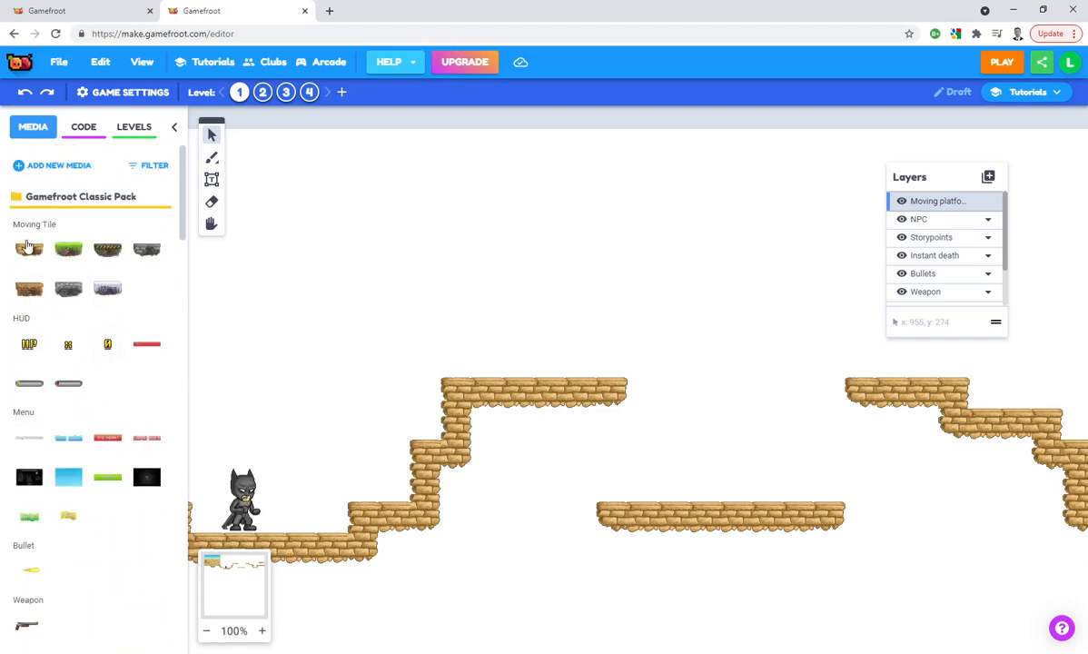
left_click(28, 247)
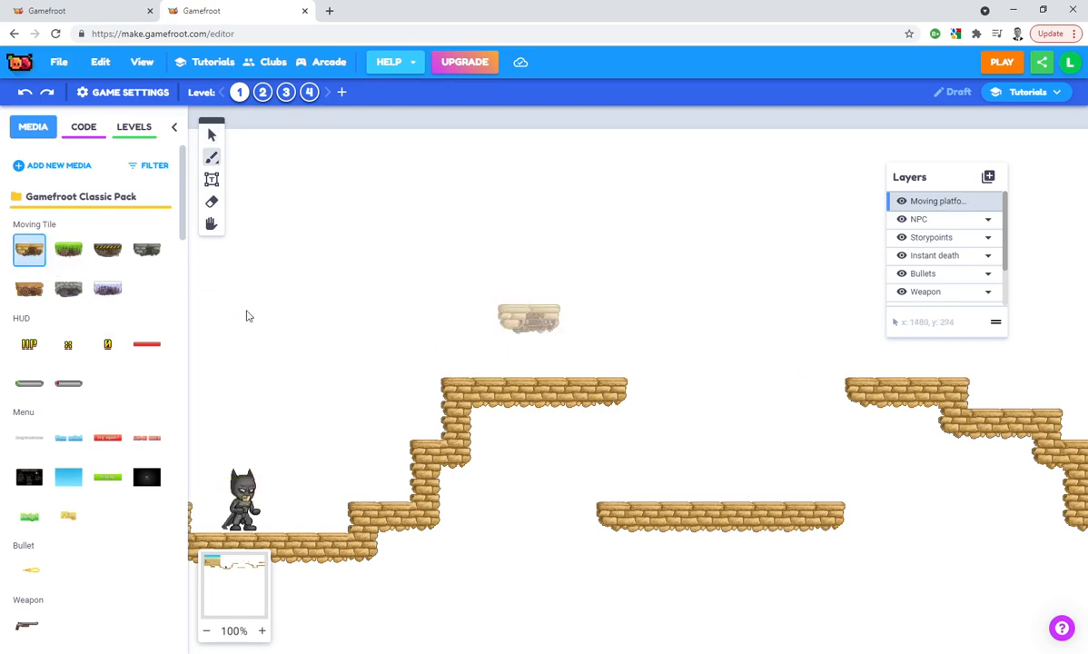
left_click(815, 398)
Rename the moving platform layer as "Moving tile"
double_click(942, 202)
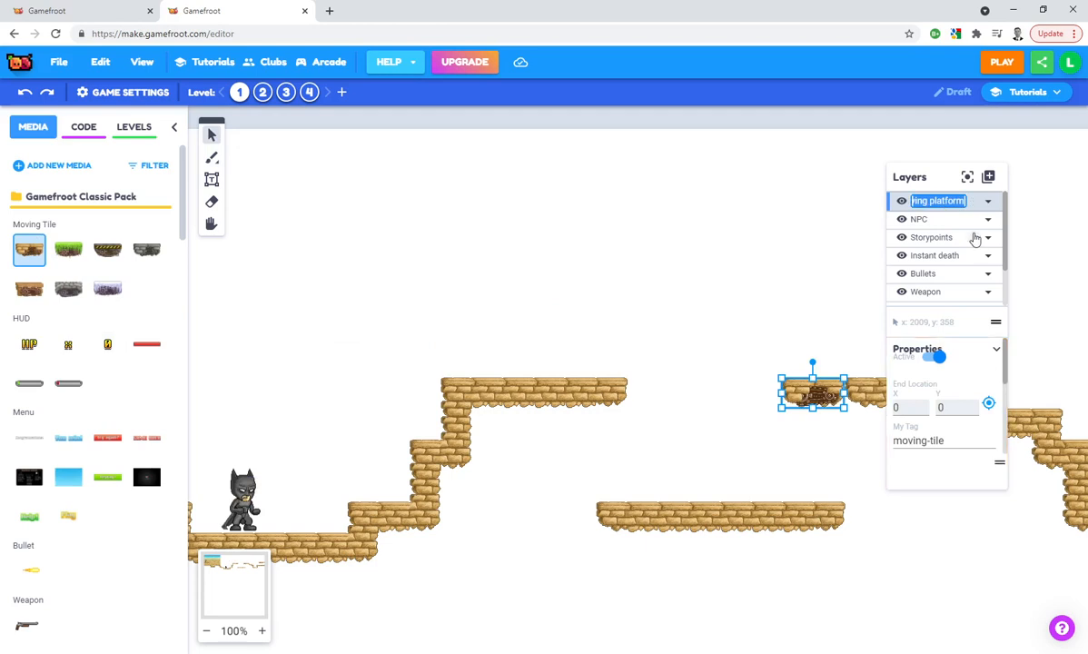
type("Moving tile")
key("Return")
left_click(763, 369)
Make the moving tile inactive and set its end location beside the near platform's edge, at X 1658, Y 401
left_click(813, 390)
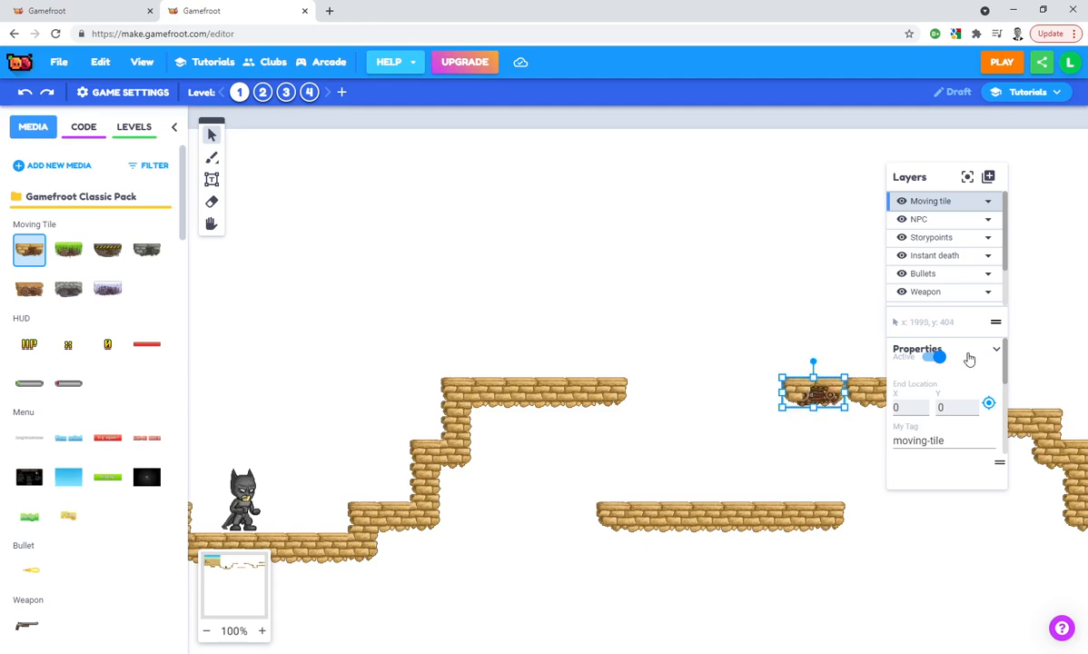
left_click(938, 358)
left_click(988, 404)
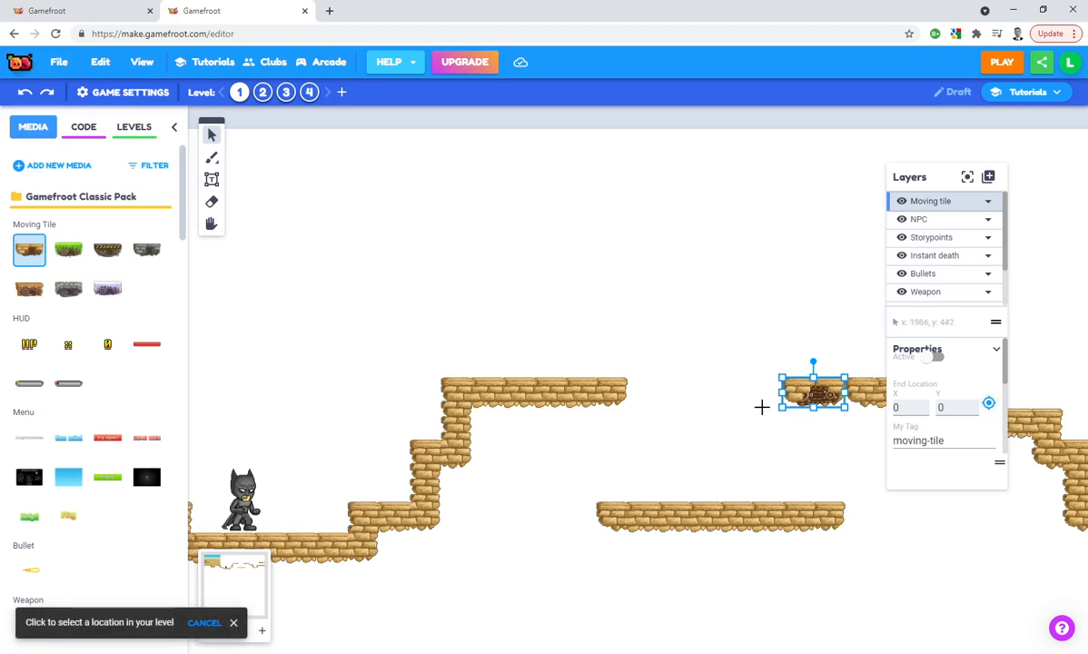
left_click(643, 387)
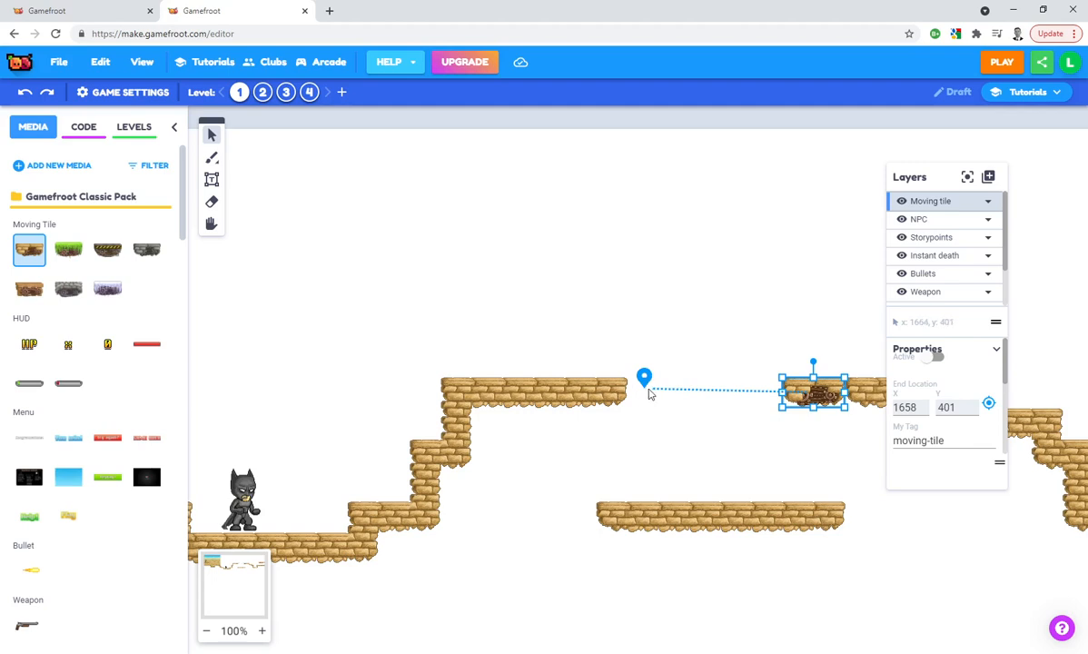
Add a new layer named "Switches" above the Moving tile layer
left_click(987, 176)
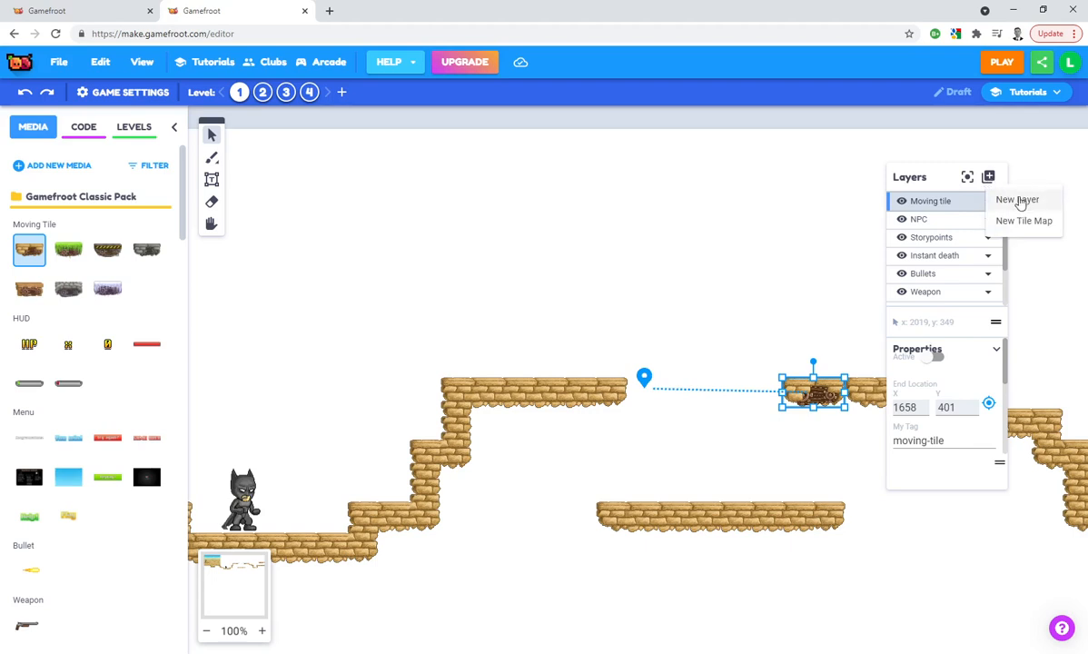
left_click(1017, 200)
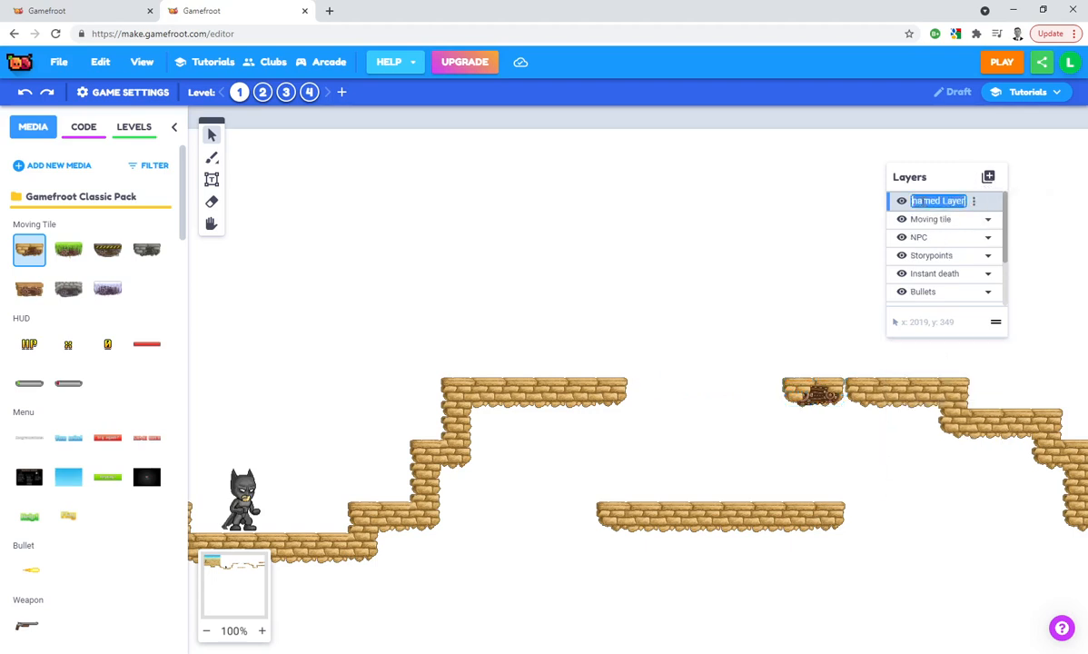
type("Switches")
key("Return")
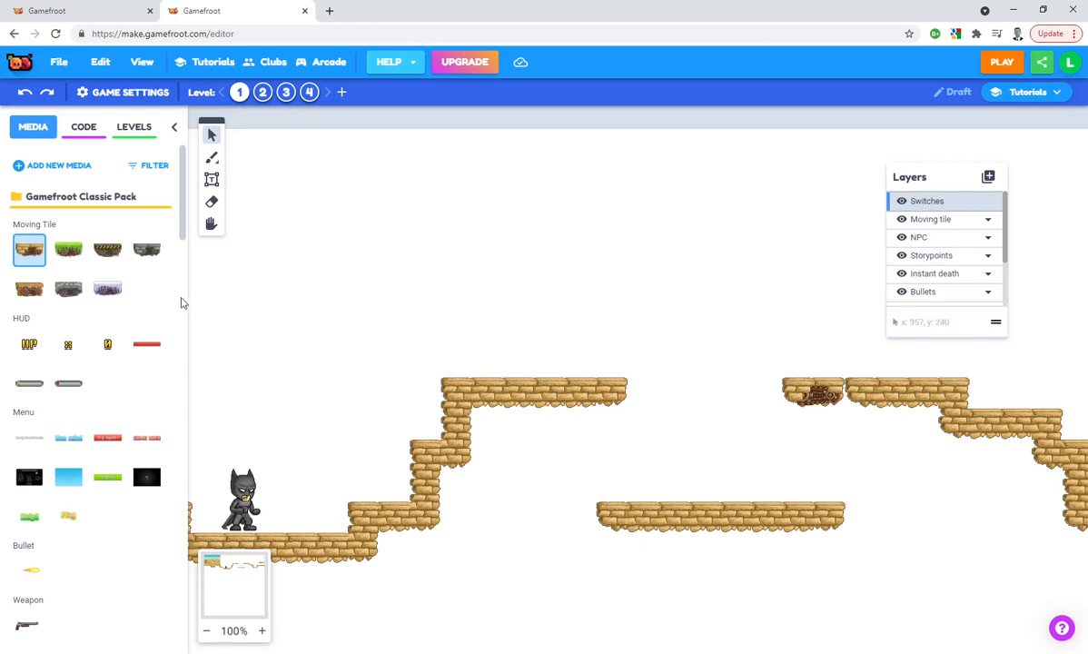
Place the wooden lever switch on the near upper platform, close to its edge at the gap
scroll(109, 299, "down", 6)
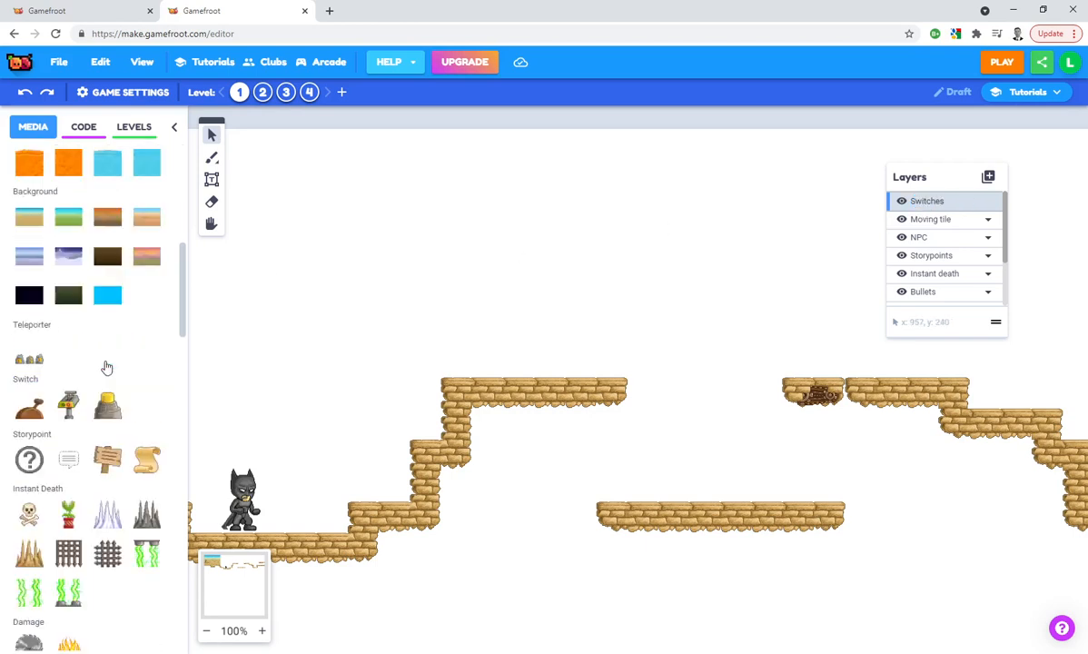
left_click(29, 340)
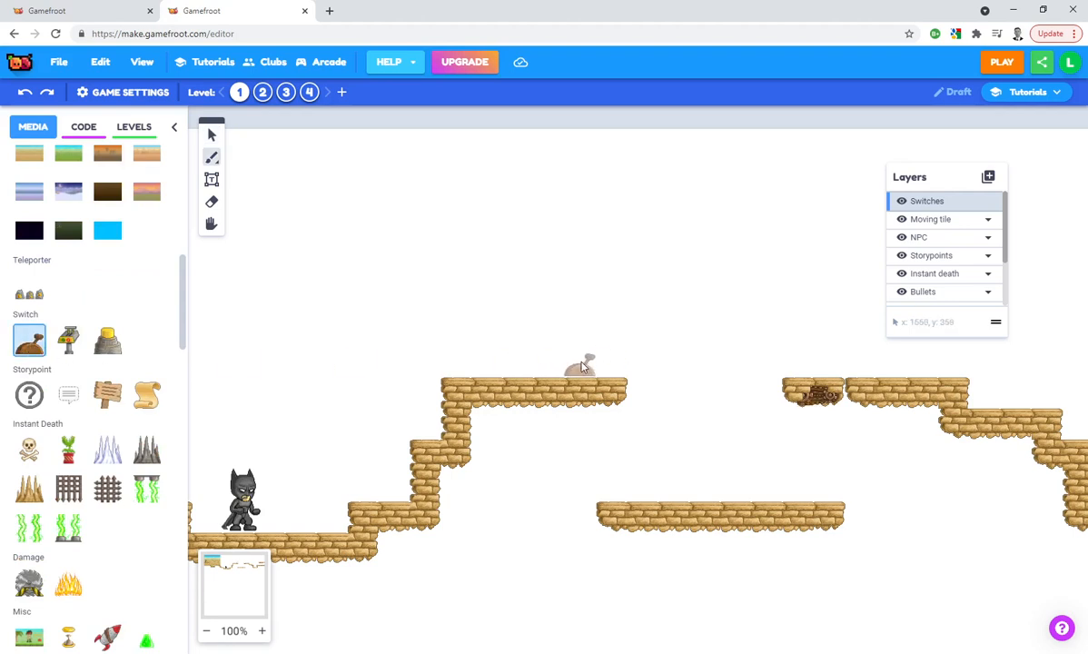
left_click(581, 363)
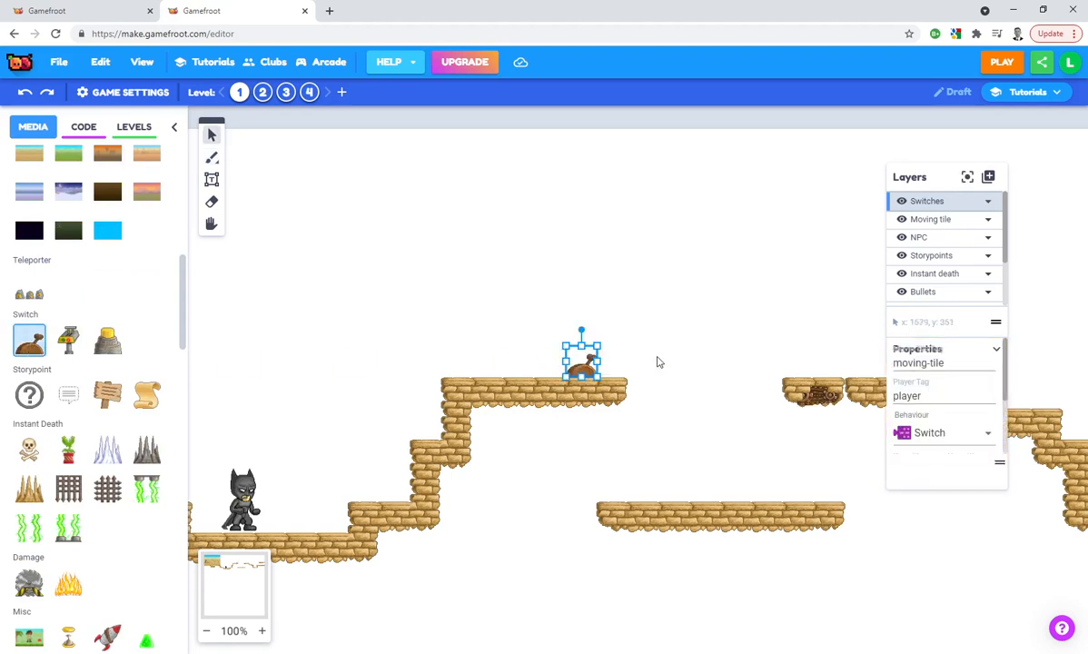
Compare the lever switch's moving tile tag with the tag of the moving tile across the gap
left_click(919, 363)
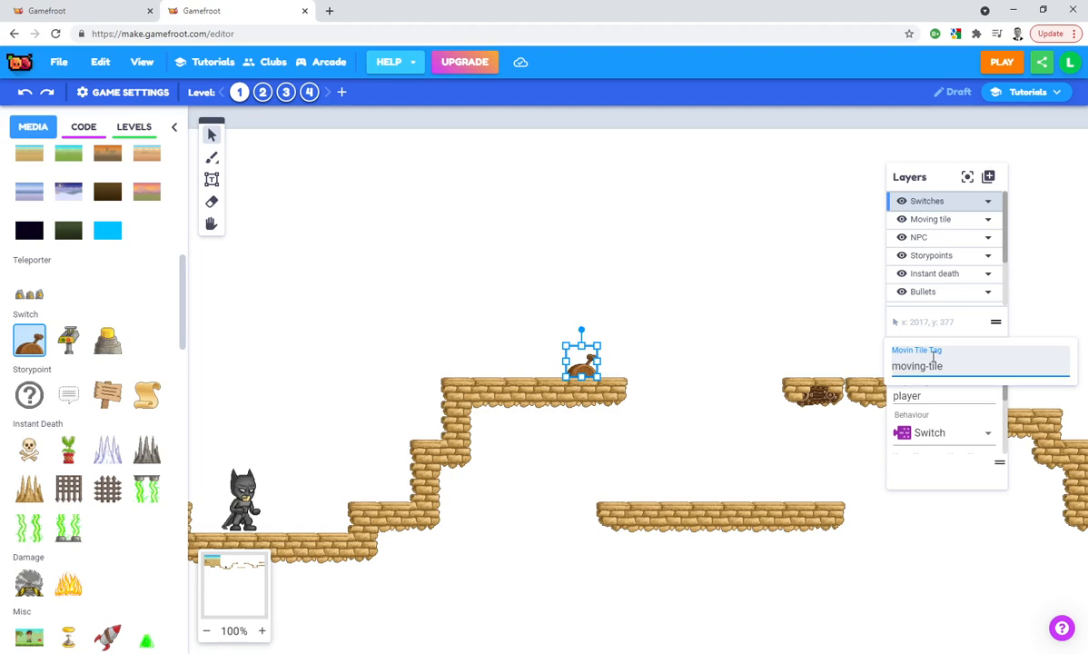
left_click_drag(948, 366, 881, 372)
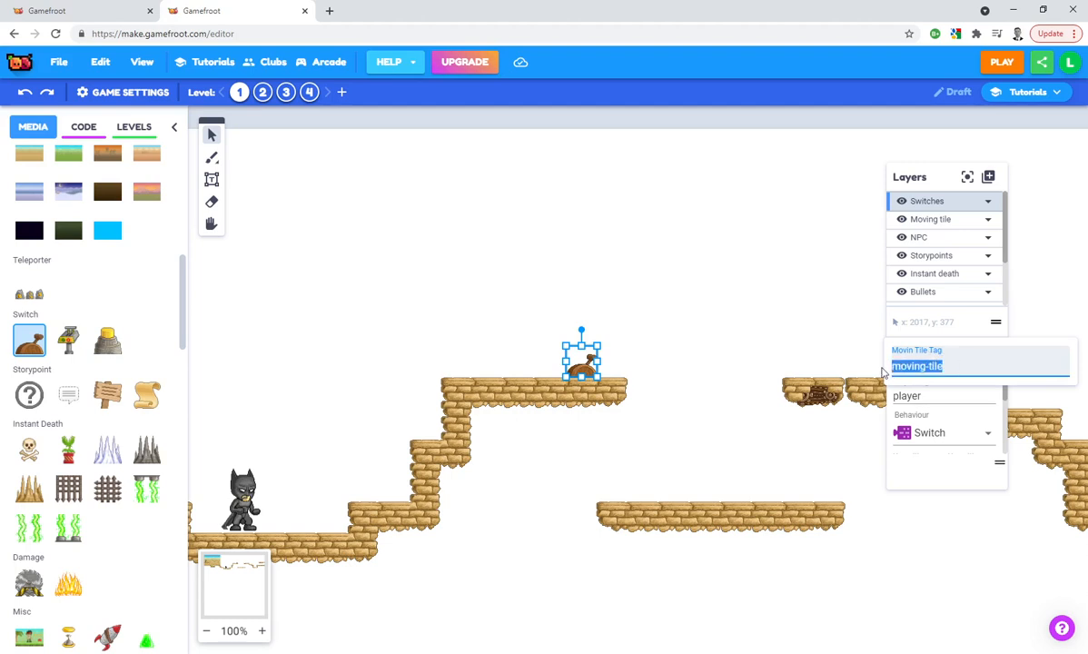
left_click(822, 396)
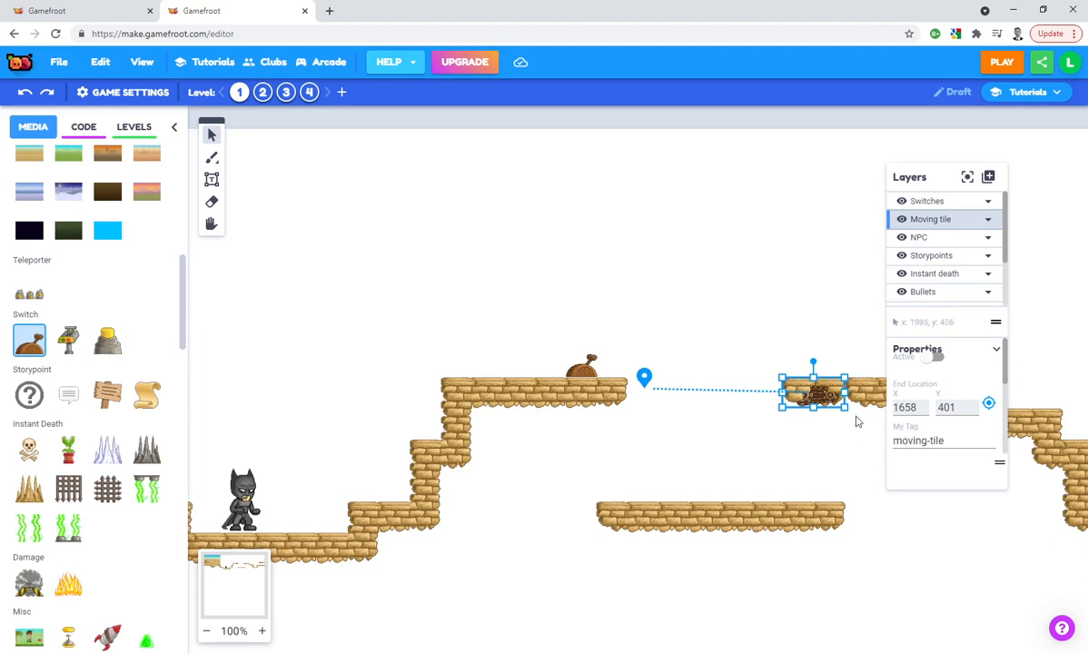
left_click(572, 361)
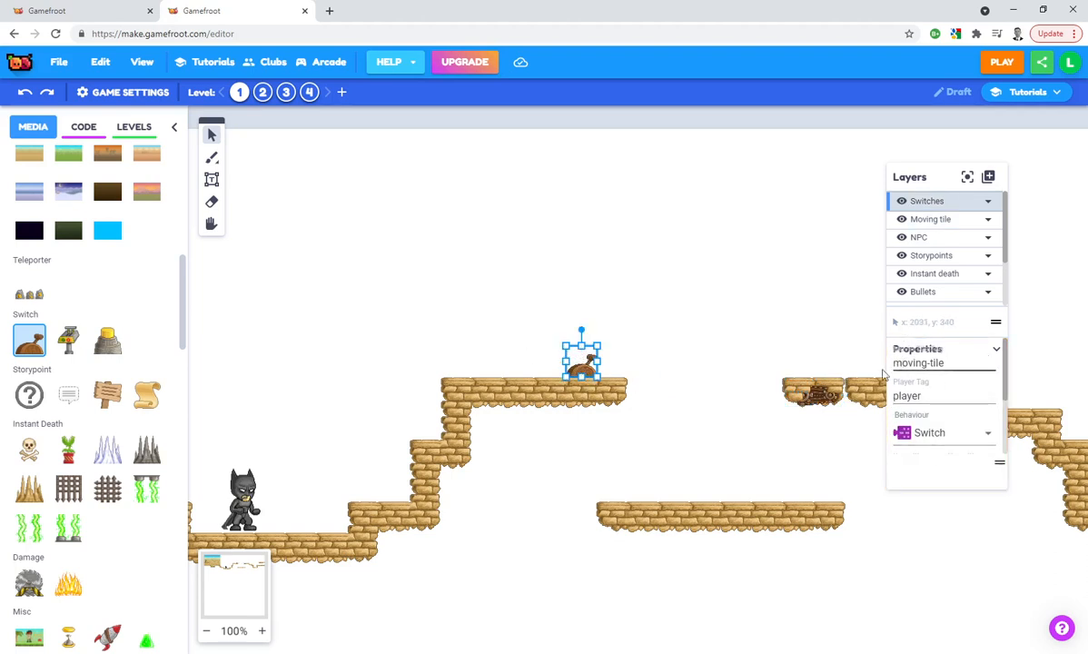
left_click(492, 340)
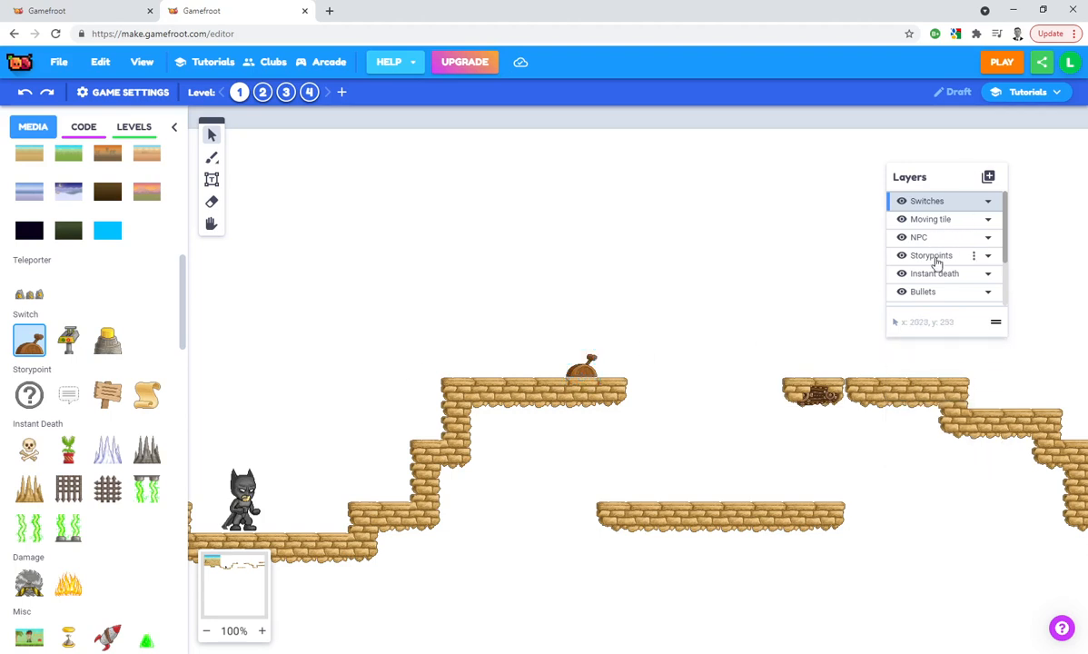
Place a wooden sign storypoint on the Storypoints layer, just before the lever on the upper platform
left_click(931, 255)
left_click(105, 391)
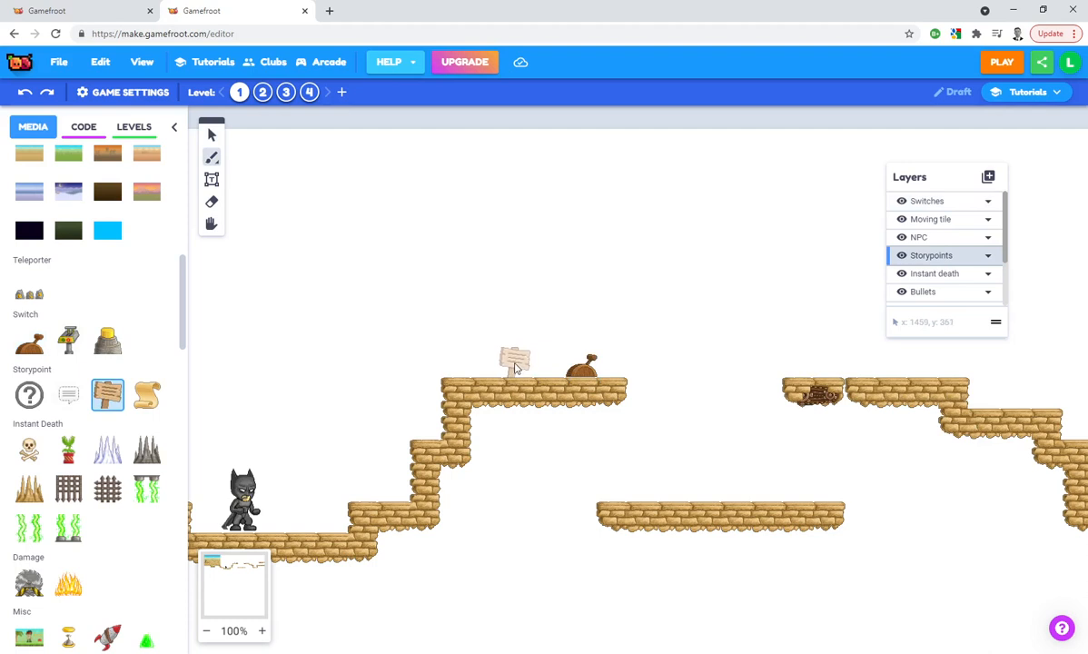
left_click(513, 359)
Set the new sign's message to "Make sure that you switch your profile settings to private to keep out the baddies!"
left_click(987, 430)
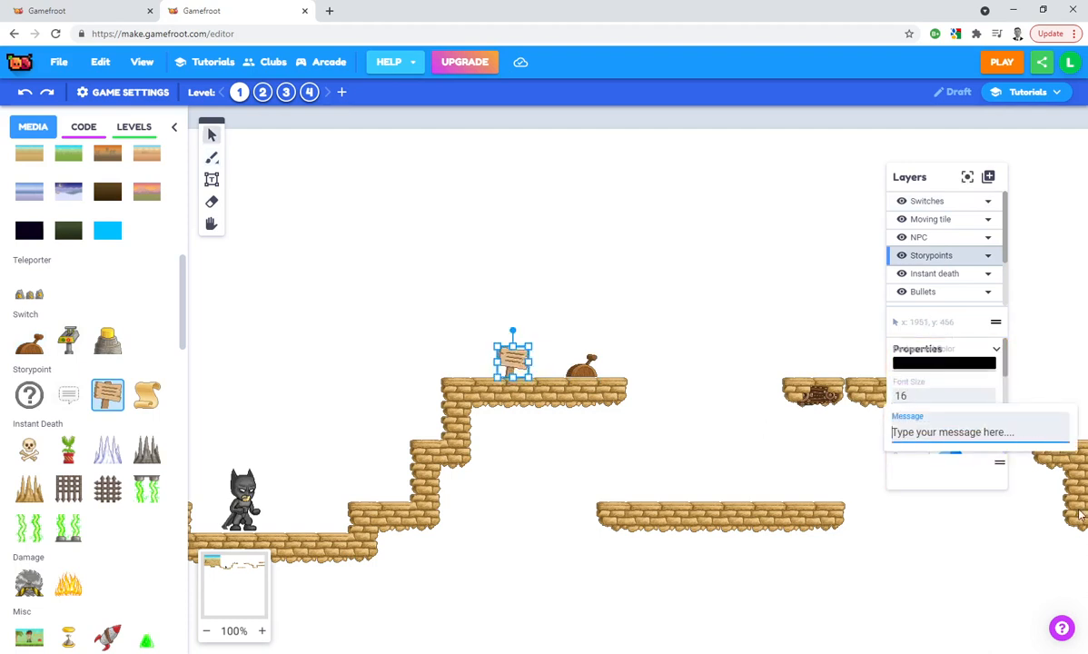
key("ctrl+a")
key("BackSpace")
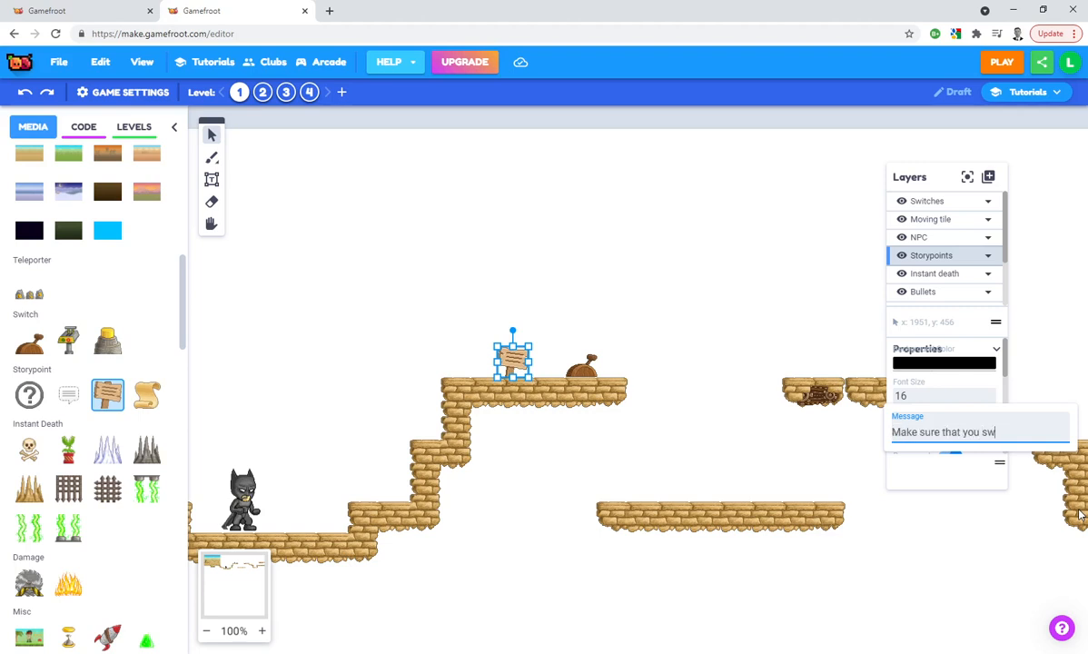
type("ile settings to private to keep out th")
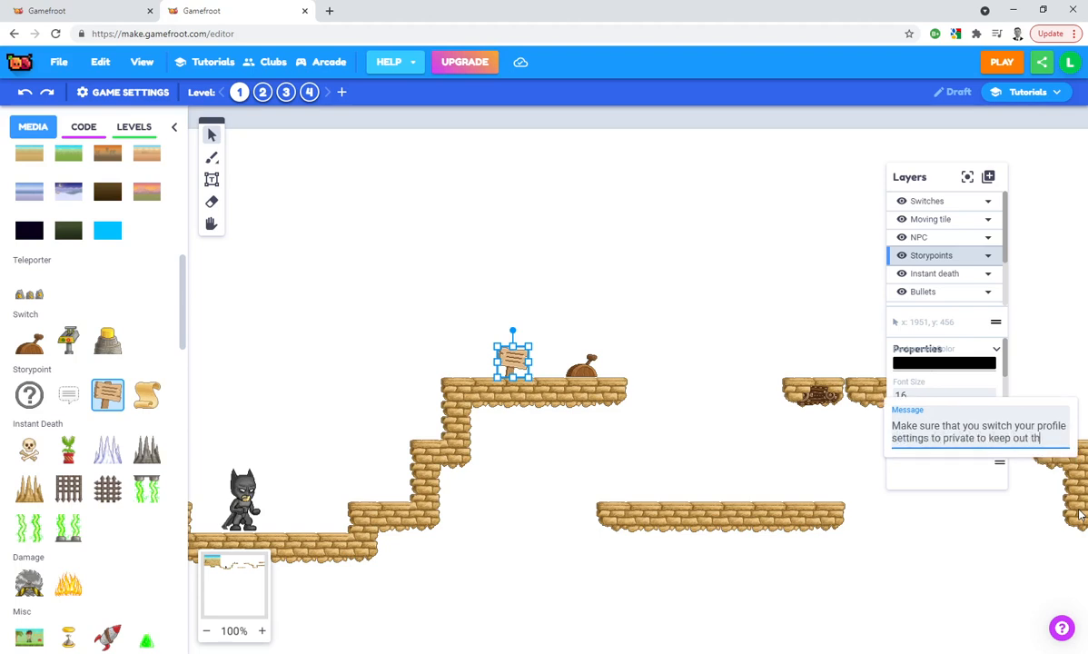
type("dies!")
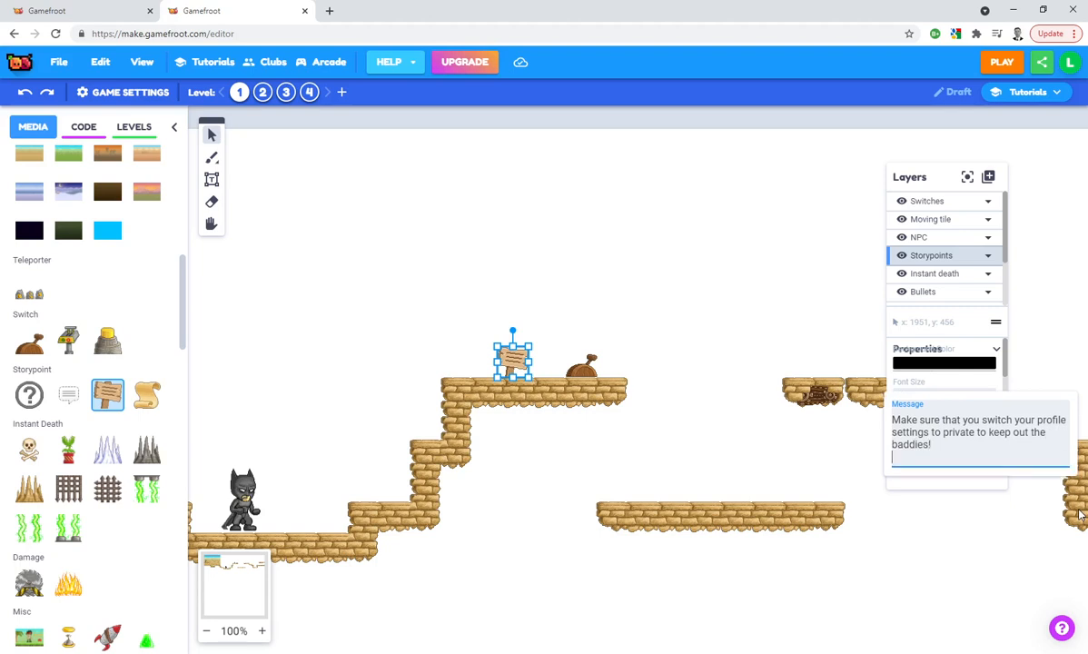
left_click(715, 350)
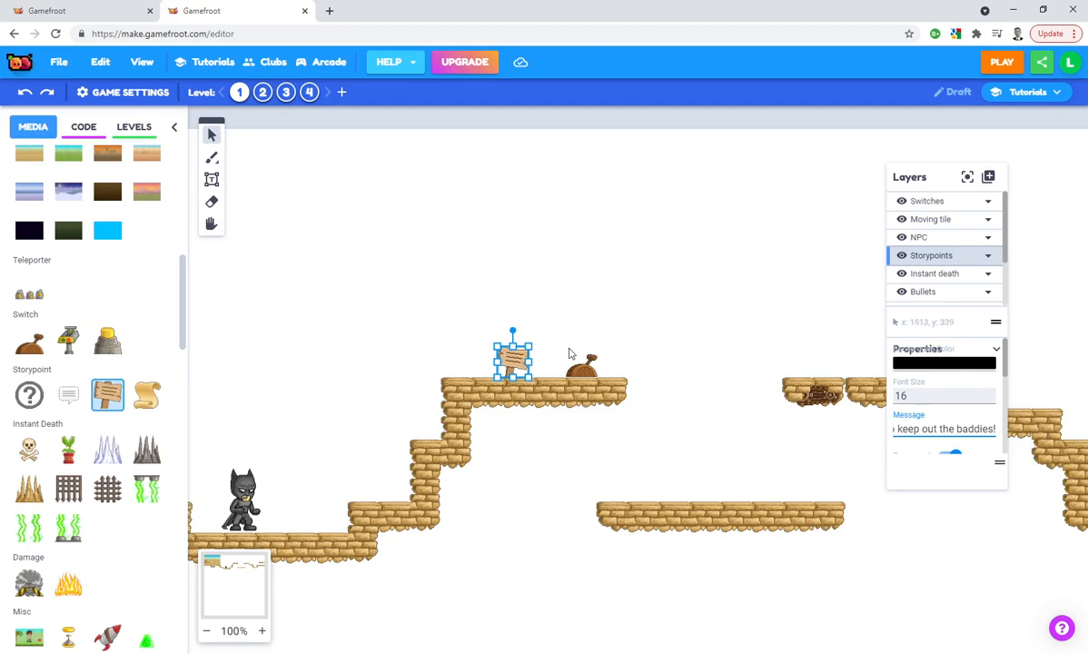
left_click(750, 364)
Place a row of seven green gas hazards on the Instant death layer, covering the lower platform beneath the gap
left_click_drag(749, 364, 569, 364)
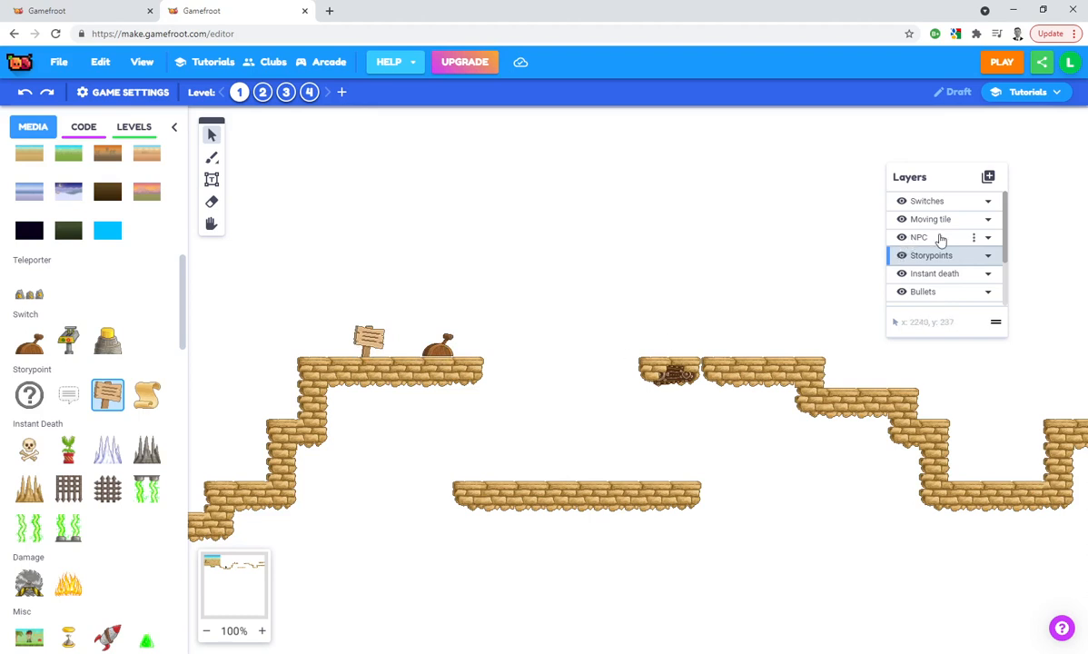
left_click(949, 273)
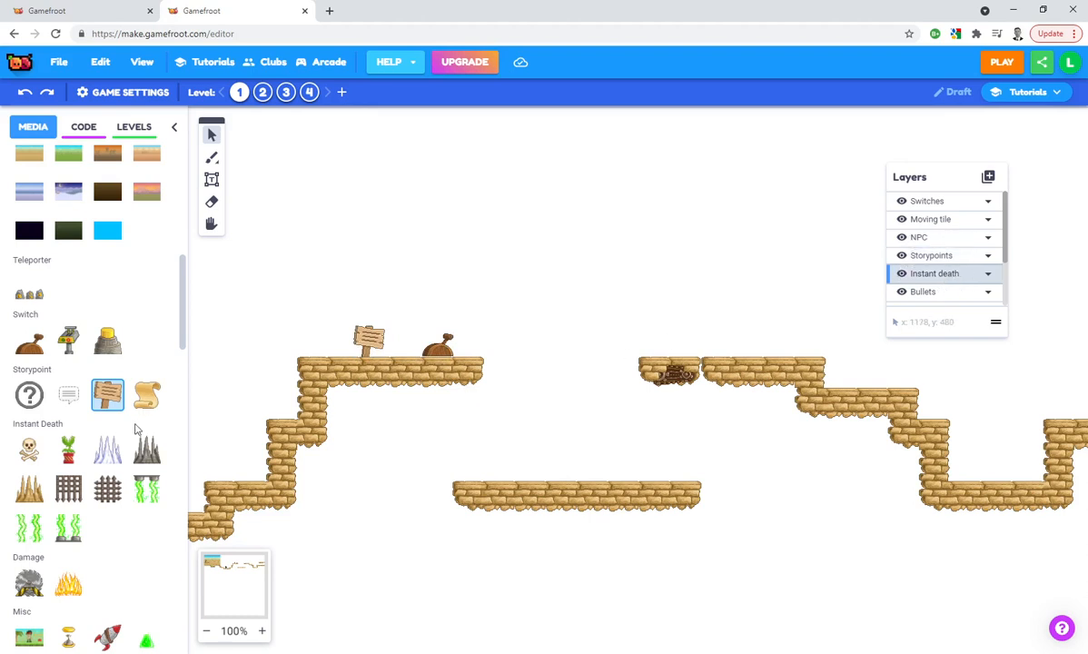
left_click(71, 528)
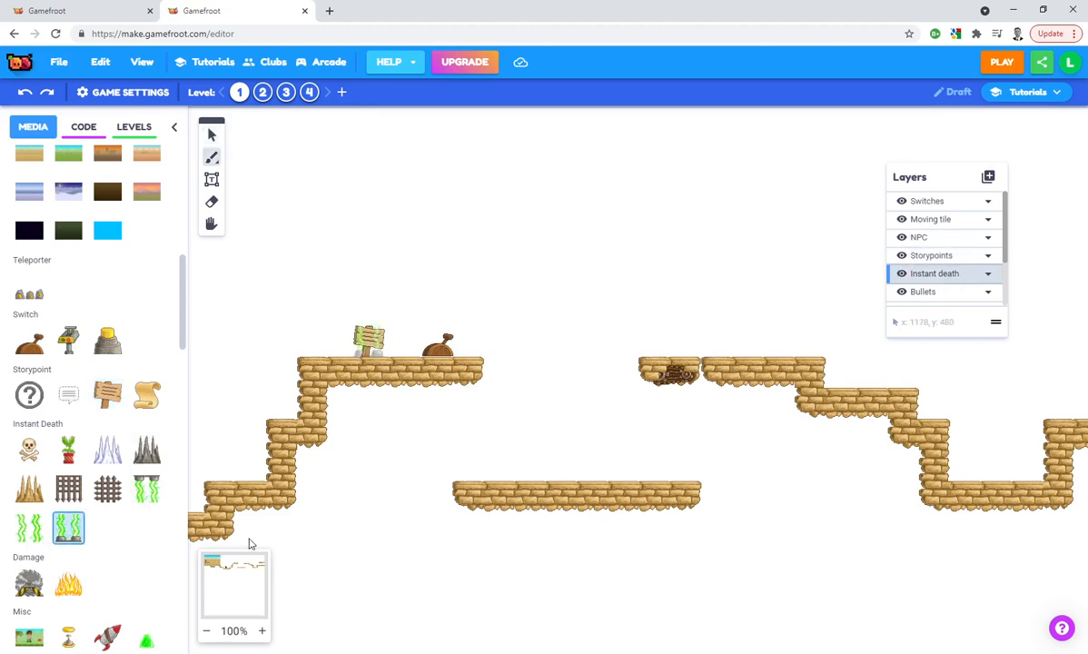
left_click(481, 474)
left_click(65, 521)
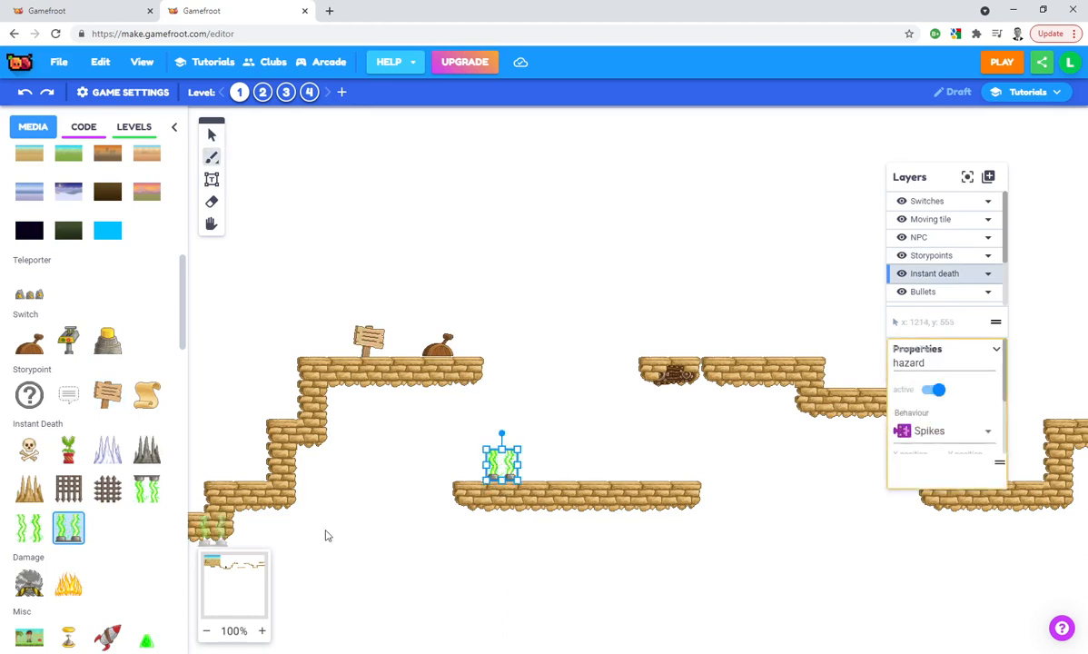
left_click(534, 469)
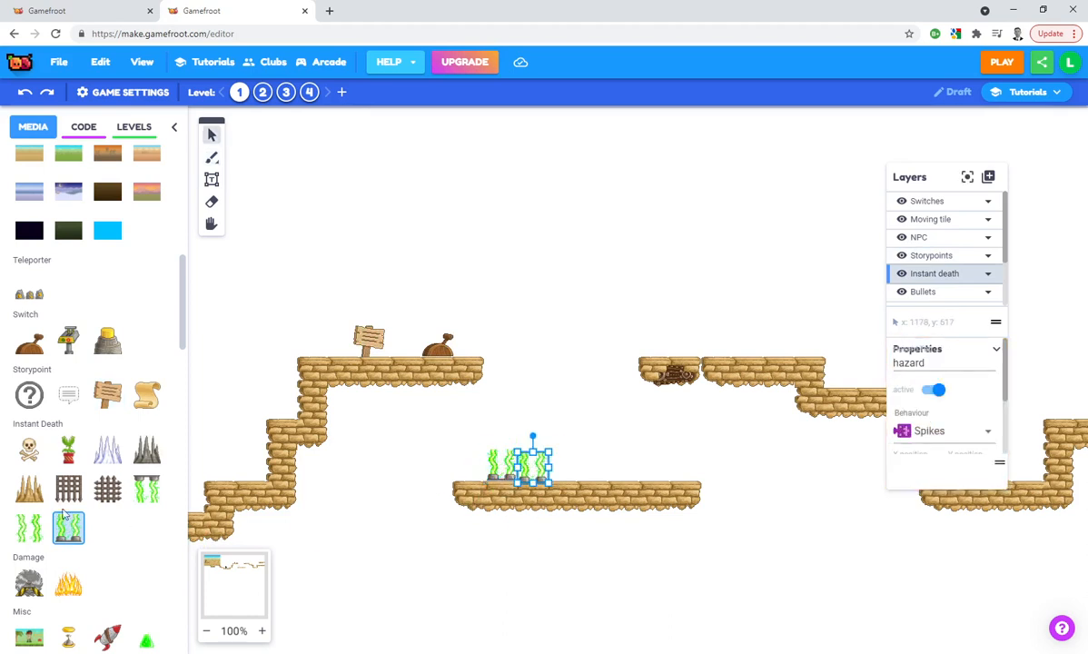
left_click(565, 469)
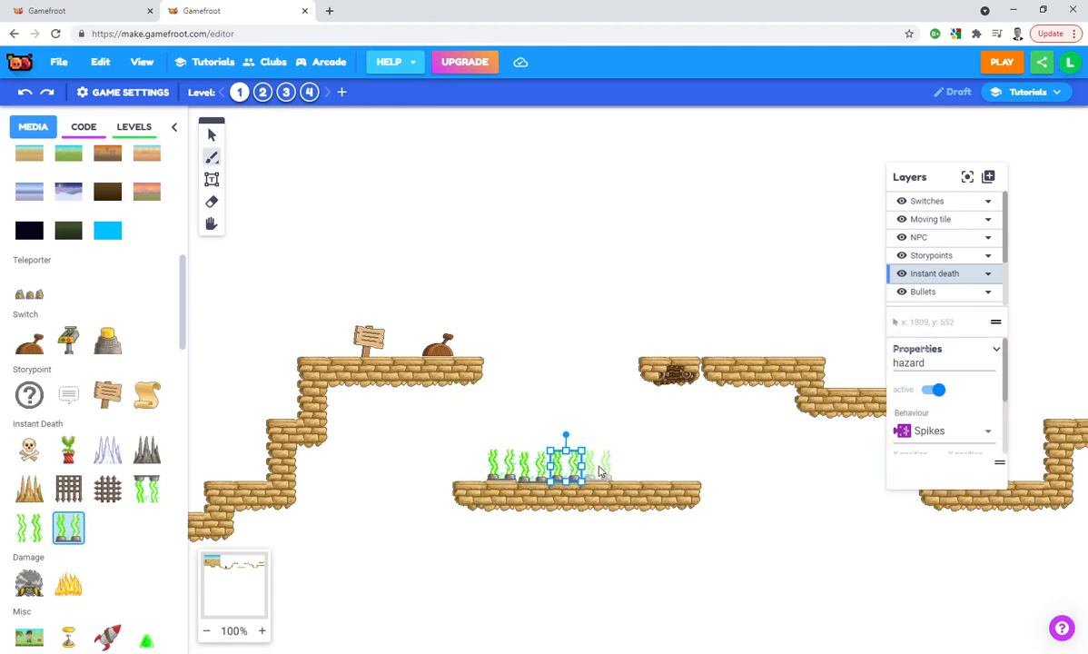
left_click(600, 469)
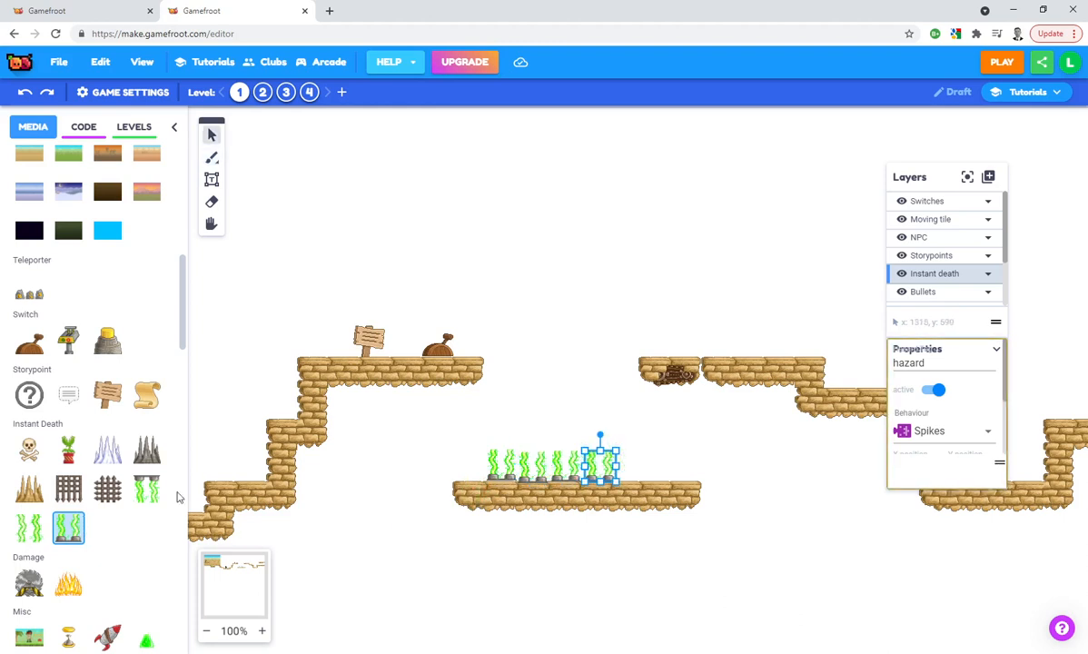
left_click(632, 468)
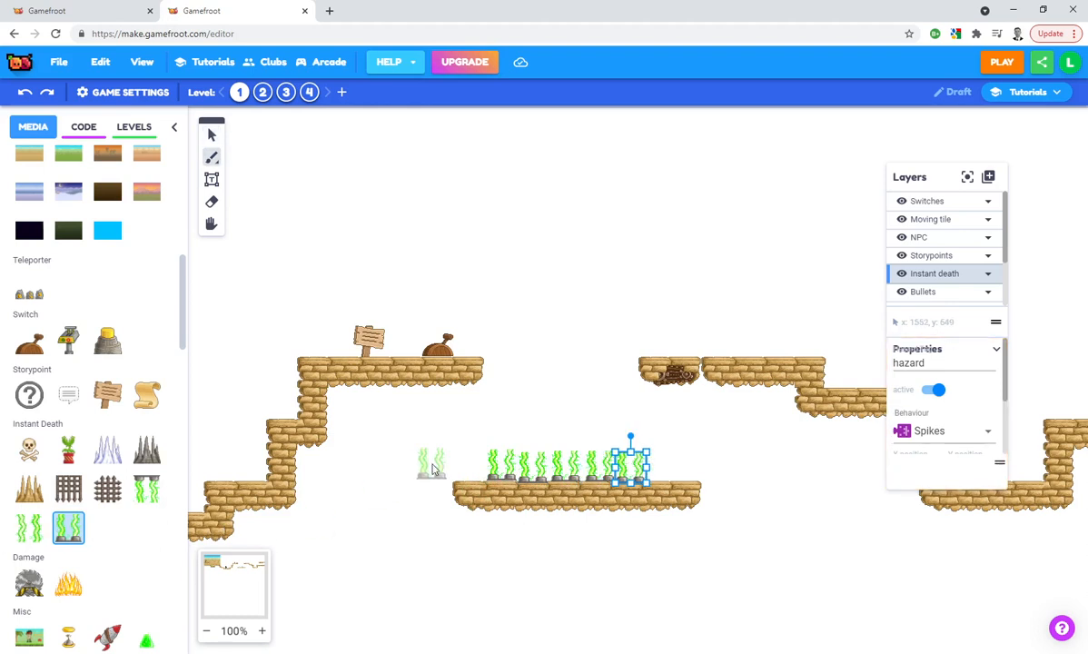
left_click(471, 469)
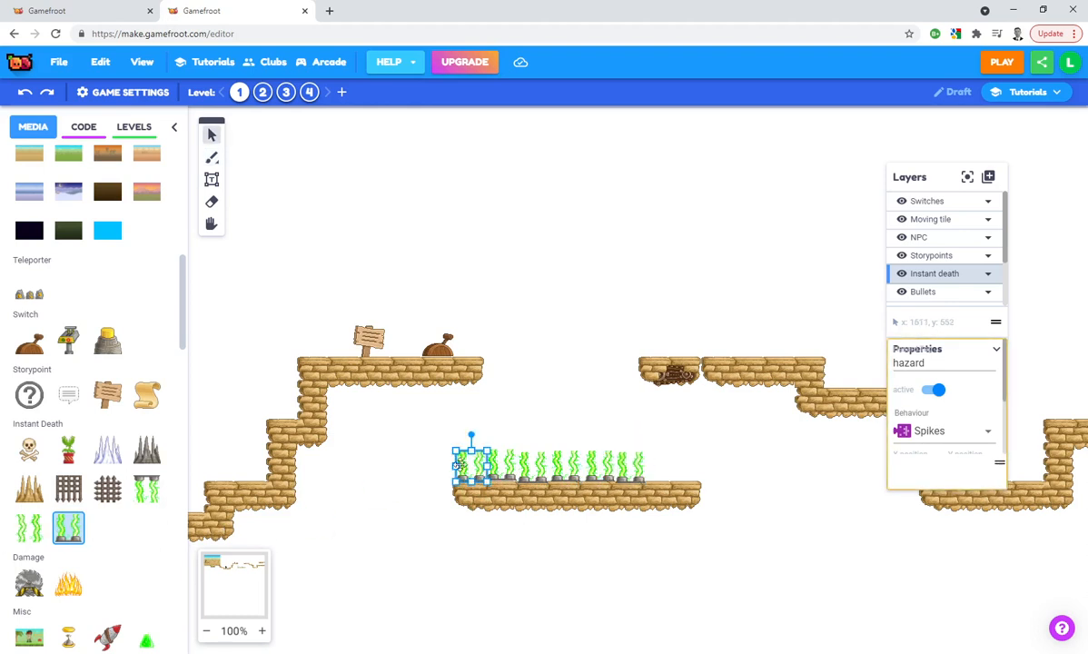
left_click(663, 466)
Fill the floor of the pit beyond the descending steps with three green gas hazards on the Instant death layer
key("space")
left_click_drag(542, 375, 435, 376)
left_click(500, 426)
left_click_drag(504, 414, 587, 415)
left_click_drag(512, 373, 412, 383)
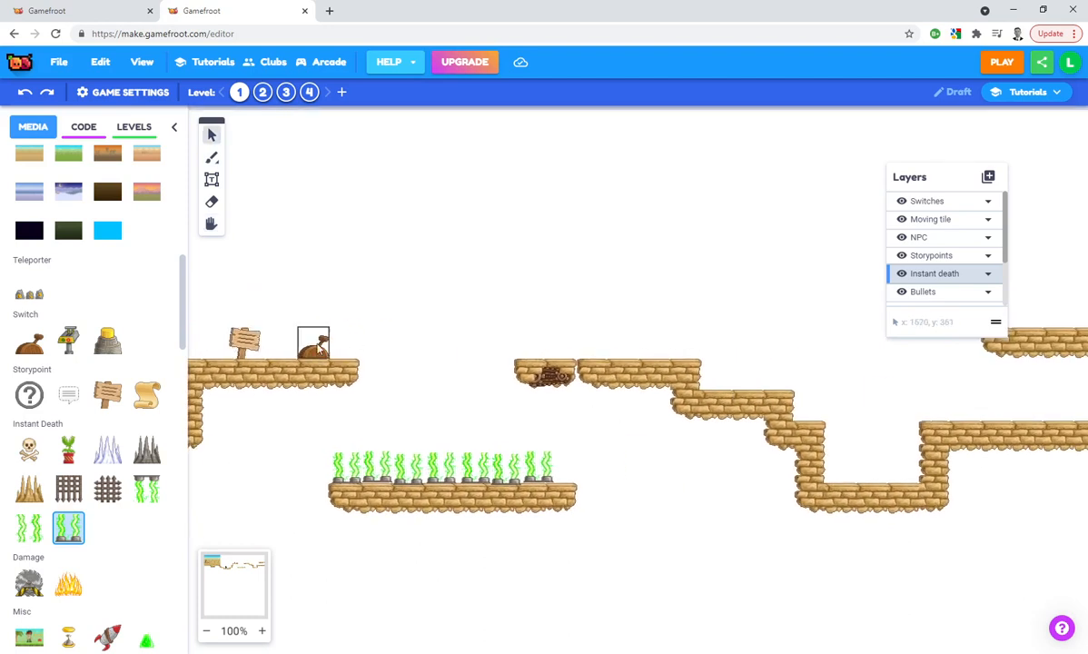
left_click_drag(644, 311, 408, 347)
left_click_drag(75, 523, 561, 470)
left_click_drag(71, 511, 594, 468)
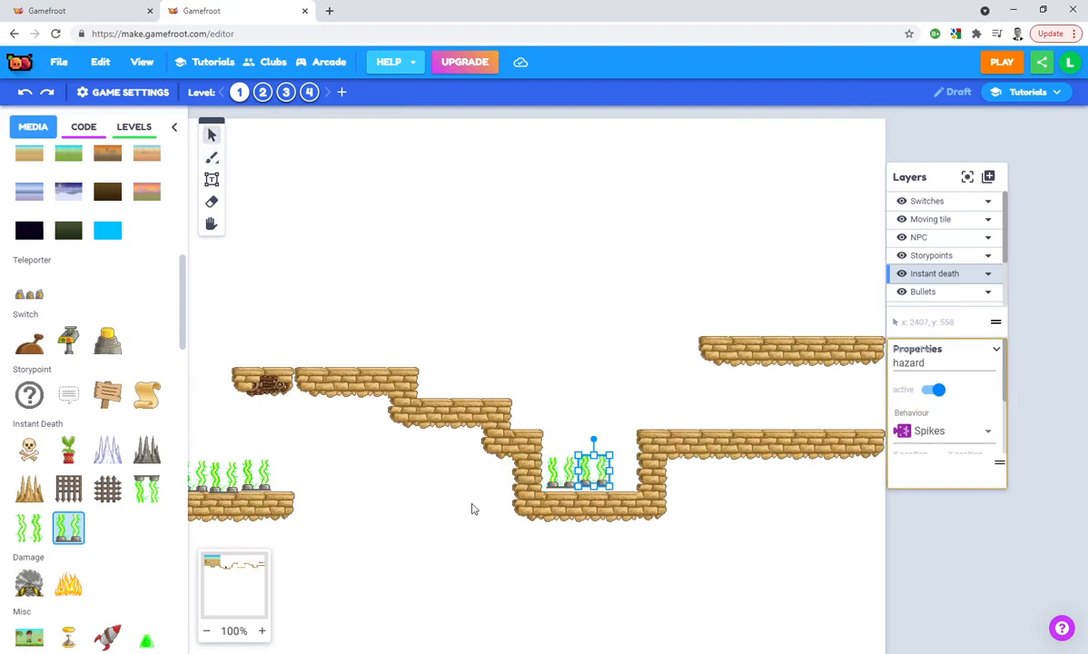
left_click_drag(68, 524, 626, 469)
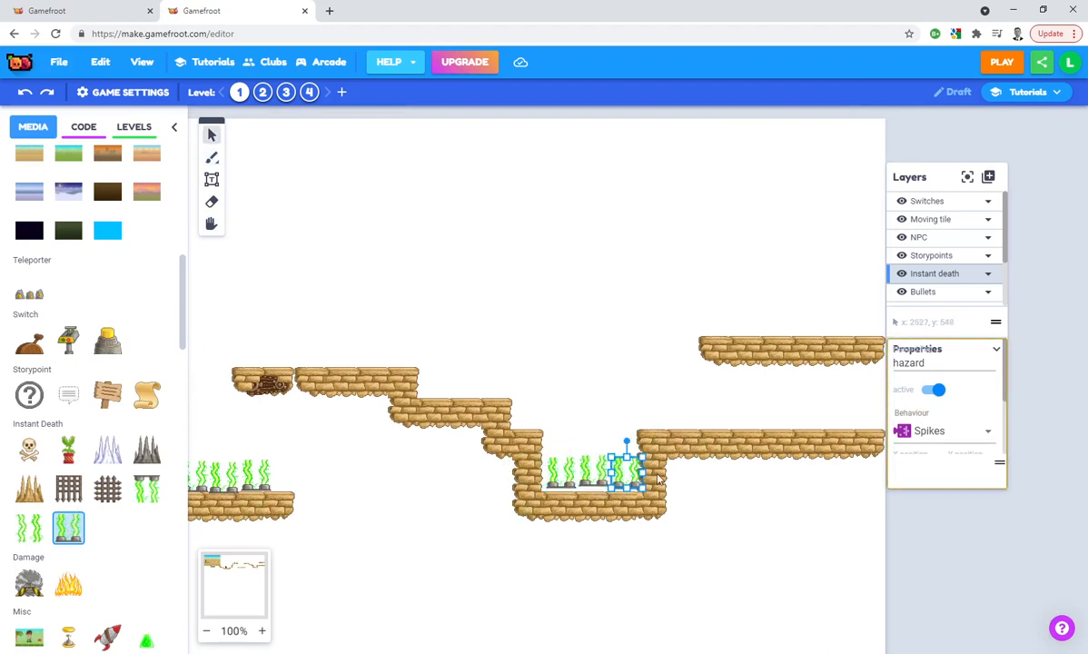
Add a new layer above Switches and name it Key
left_click(917, 202)
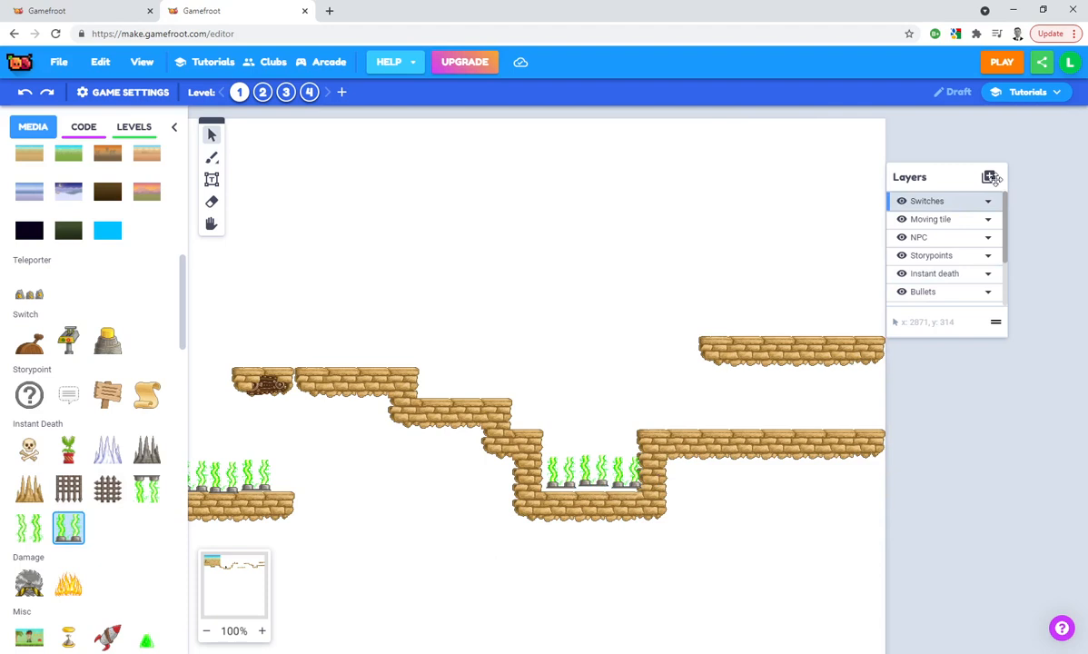
left_click(989, 180)
left_click(1013, 197)
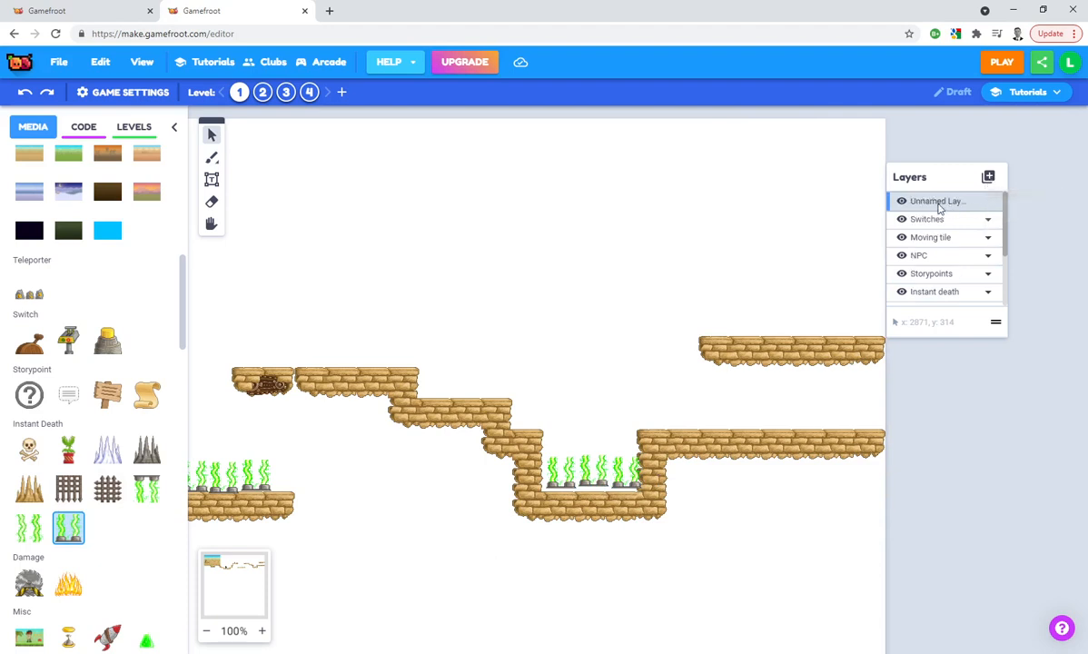
type("Key")
key("Return")
Place the gold key on the Key layer, at the edge of the descending step just before the pit
scroll(36, 386, "down", 6)
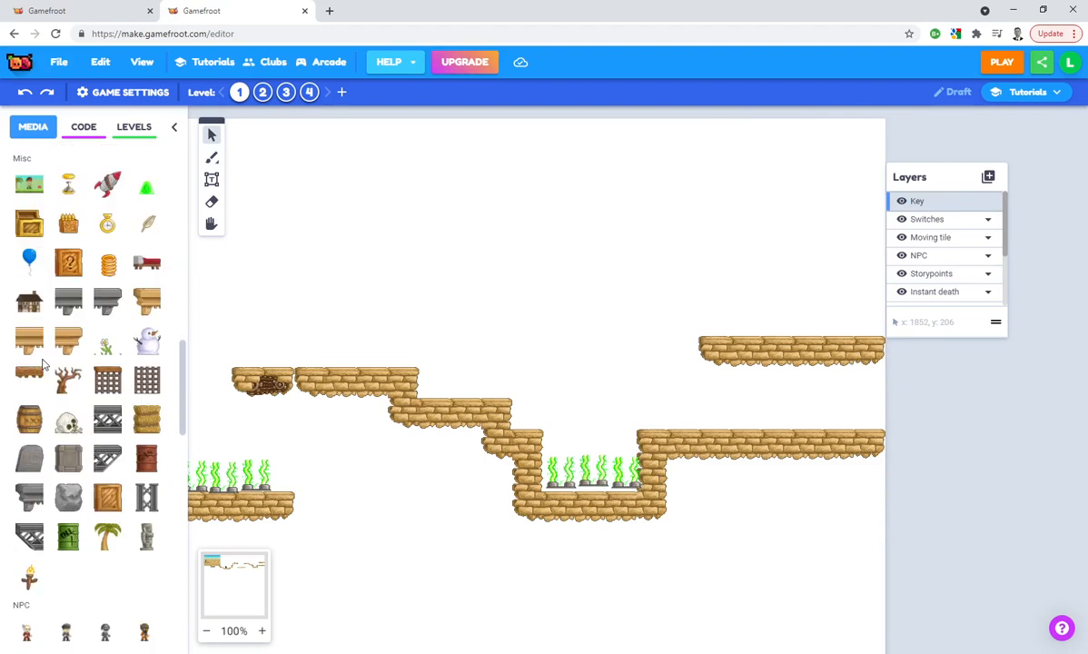
scroll(59, 345, "up", 9)
scroll(64, 343, "up", 3)
scroll(65, 343, "down", 3)
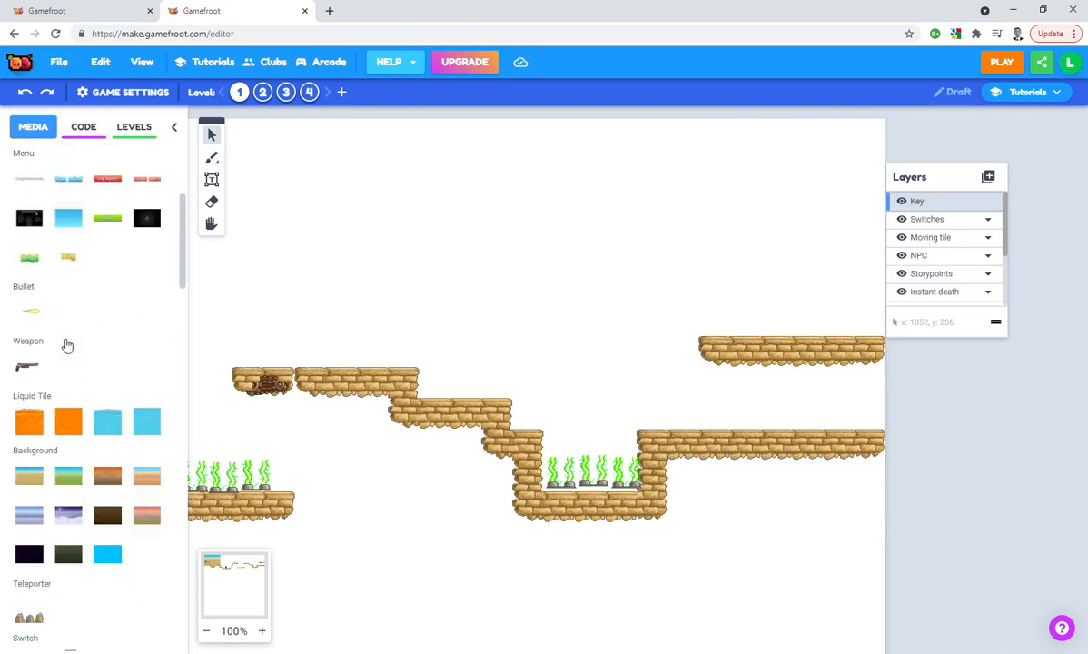
scroll(69, 345, "down", 8)
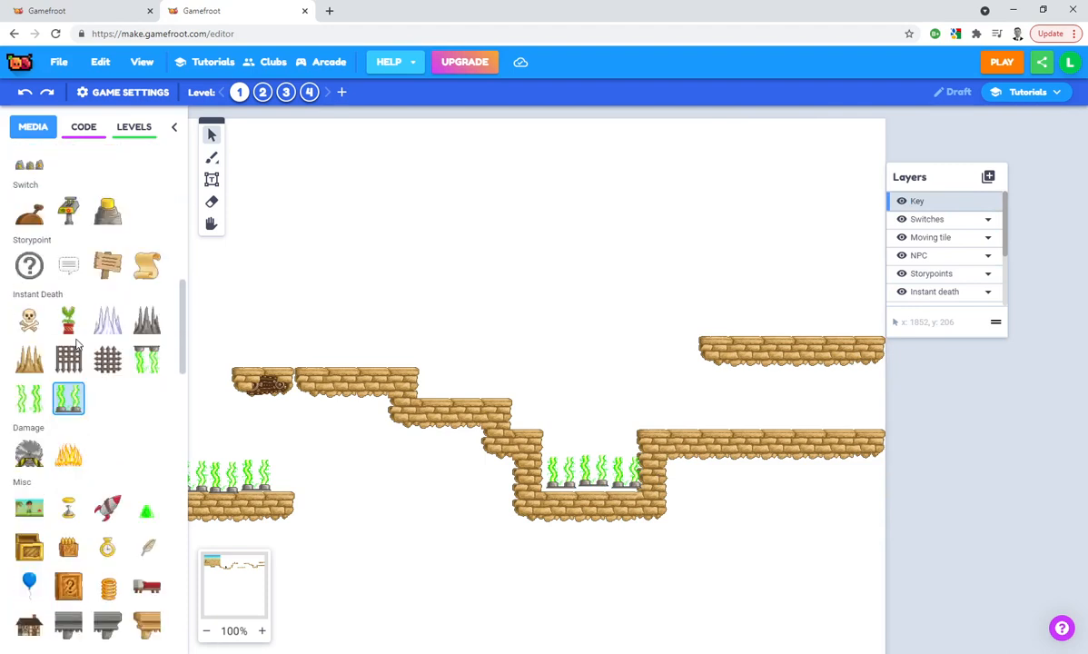
scroll(79, 343, "down", 10)
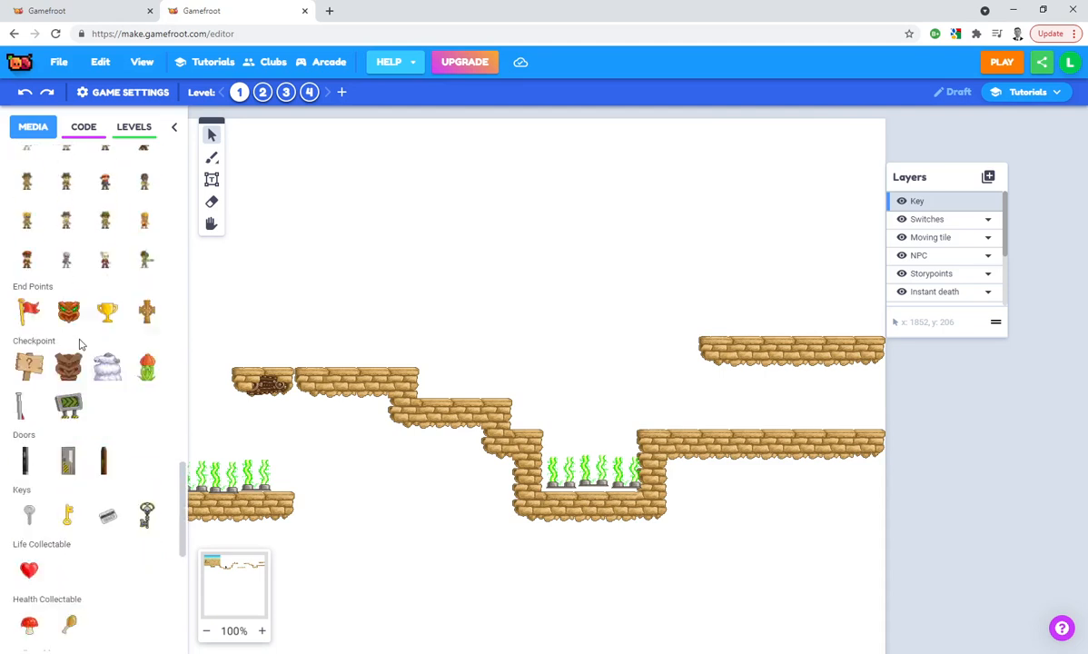
left_click(69, 517)
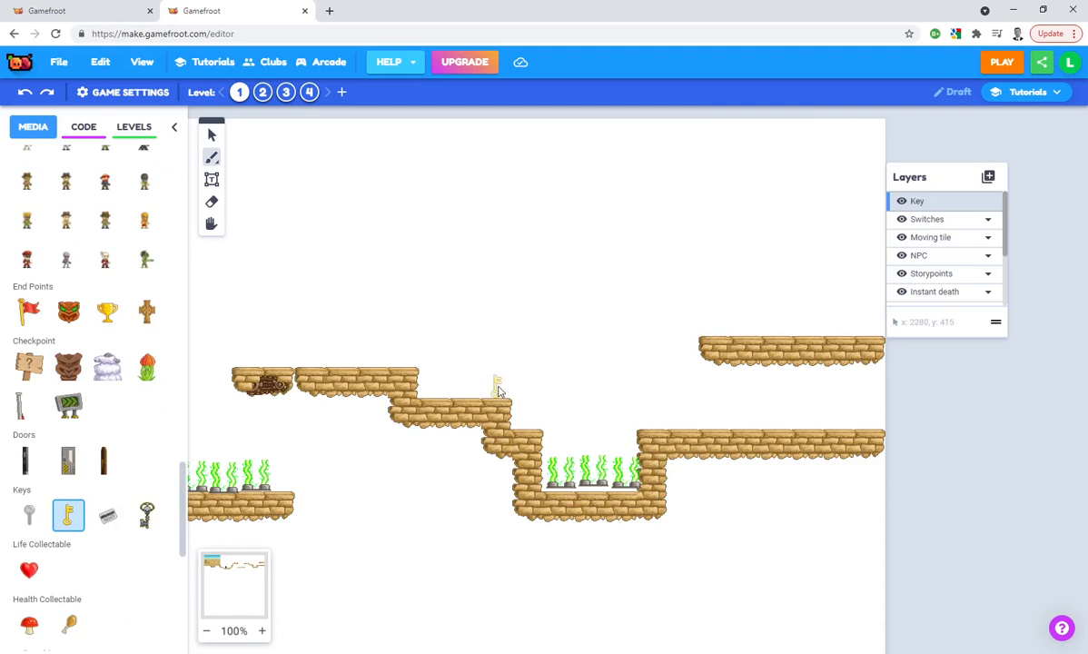
left_click(496, 390)
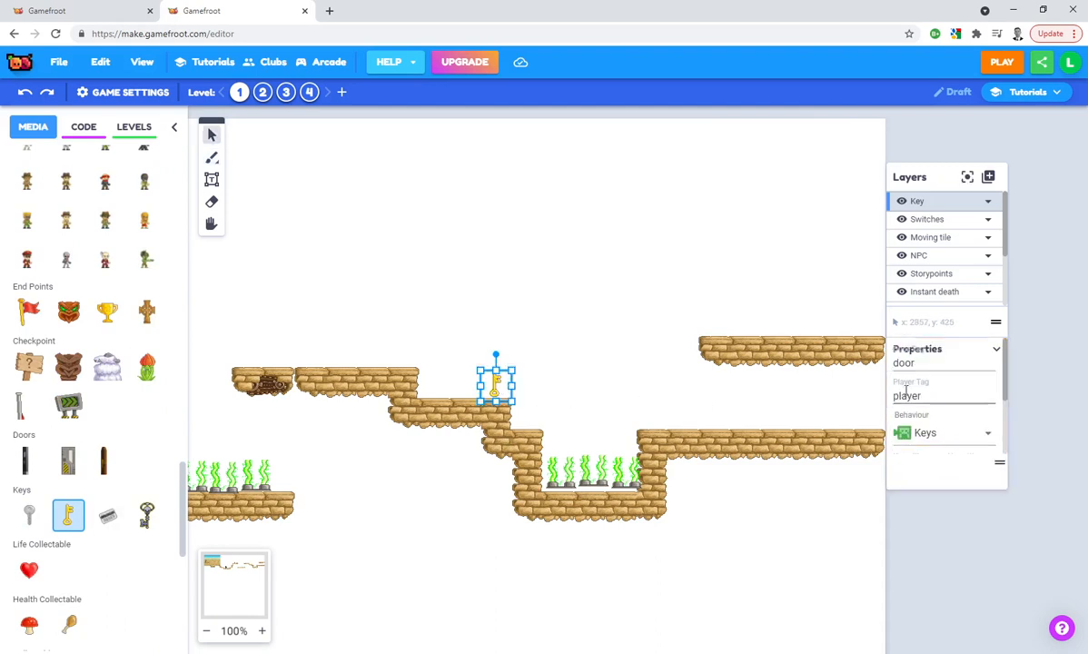
Add a new layer above Key and name it Door
left_click(988, 177)
left_click(958, 201)
double_click(928, 202)
key("BackSpace")
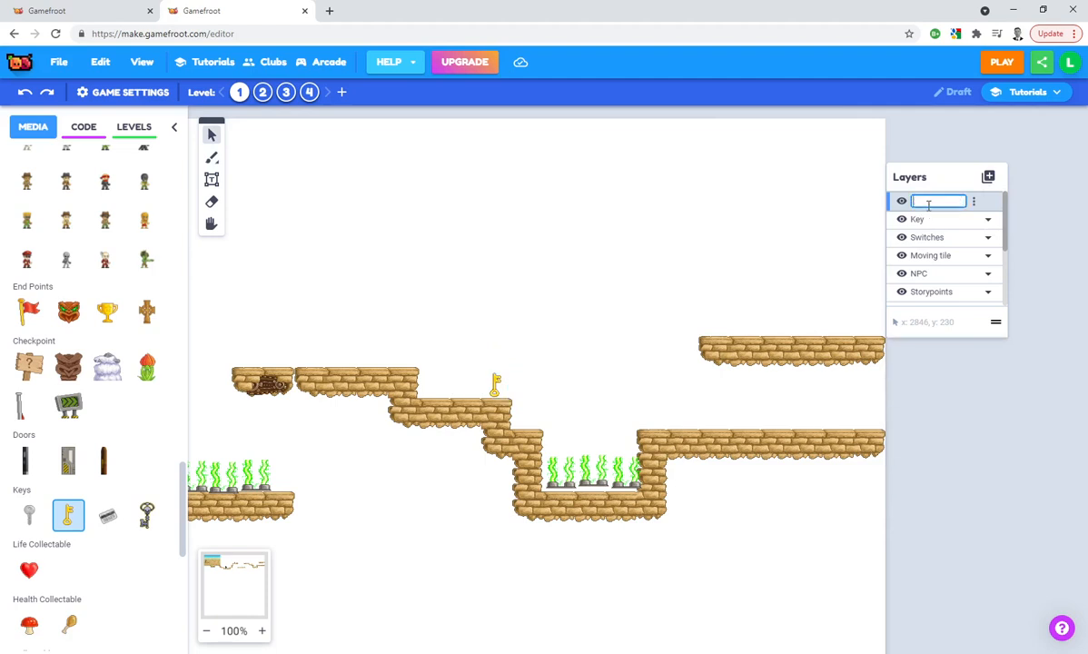
key("Return")
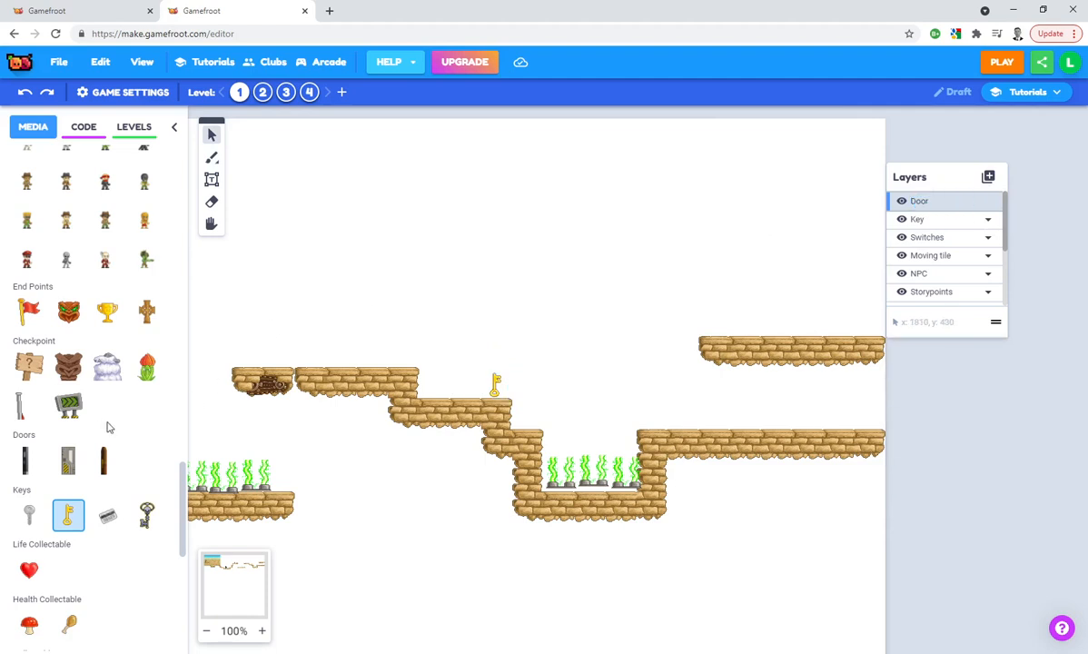
Place the brown wooden door on the Door layer, closing the corridor entrance between the two platforms beyond the pit
scroll(109, 423, "down", 6)
scroll(112, 419, "up", 8)
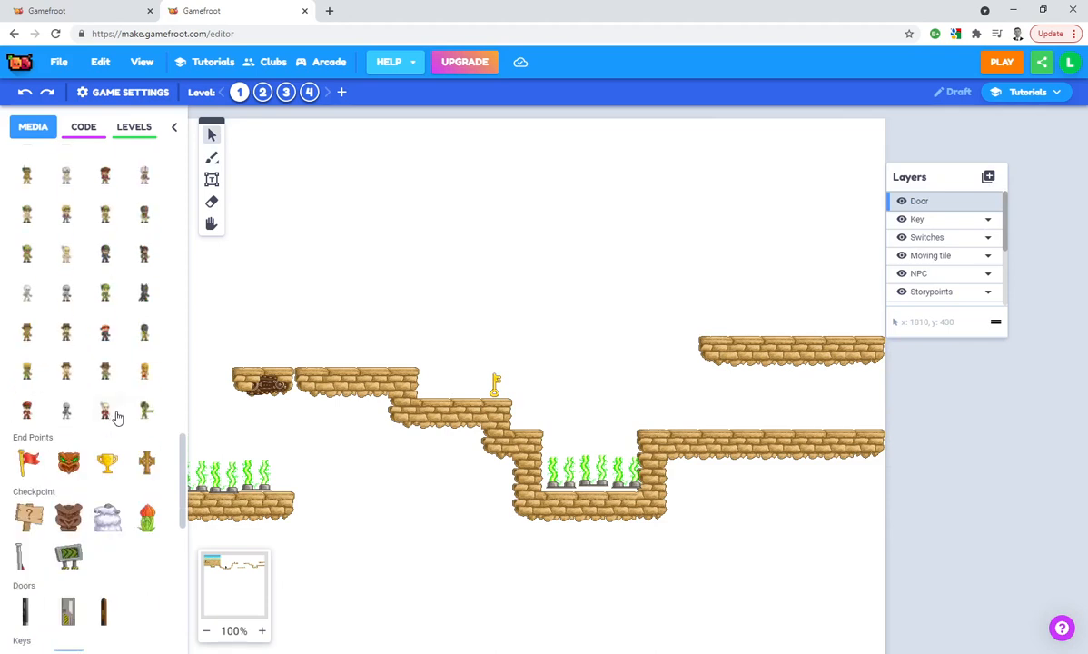
scroll(117, 416, "up", 10)
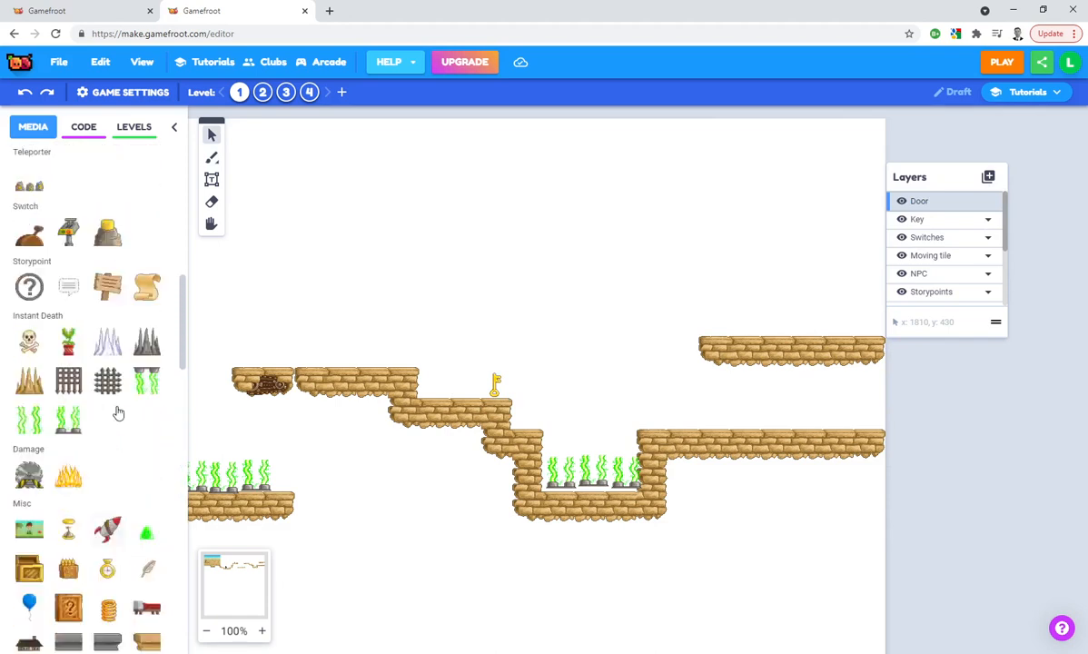
scroll(114, 390, "up", 10)
scroll(104, 339, "down", 10)
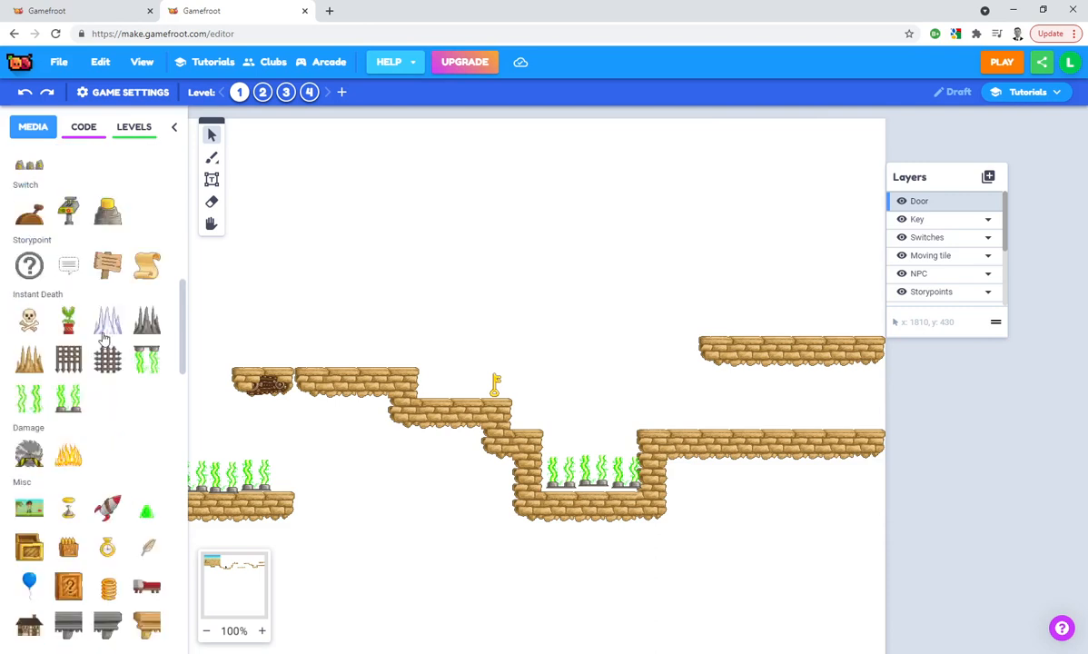
scroll(104, 338, "down", 10)
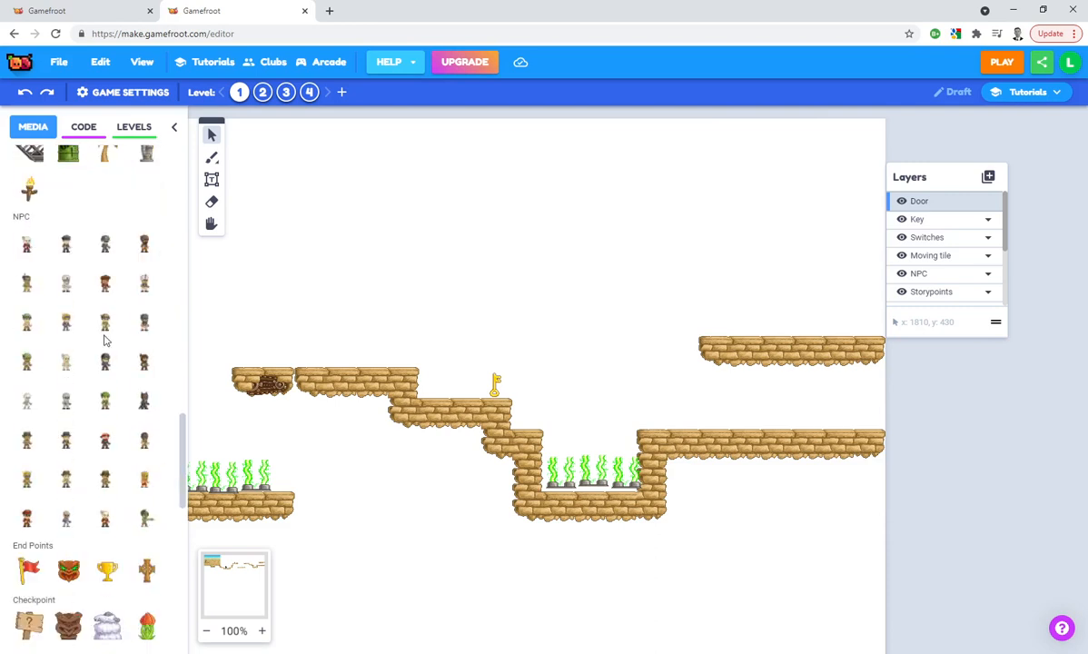
scroll(104, 340, "down", 4)
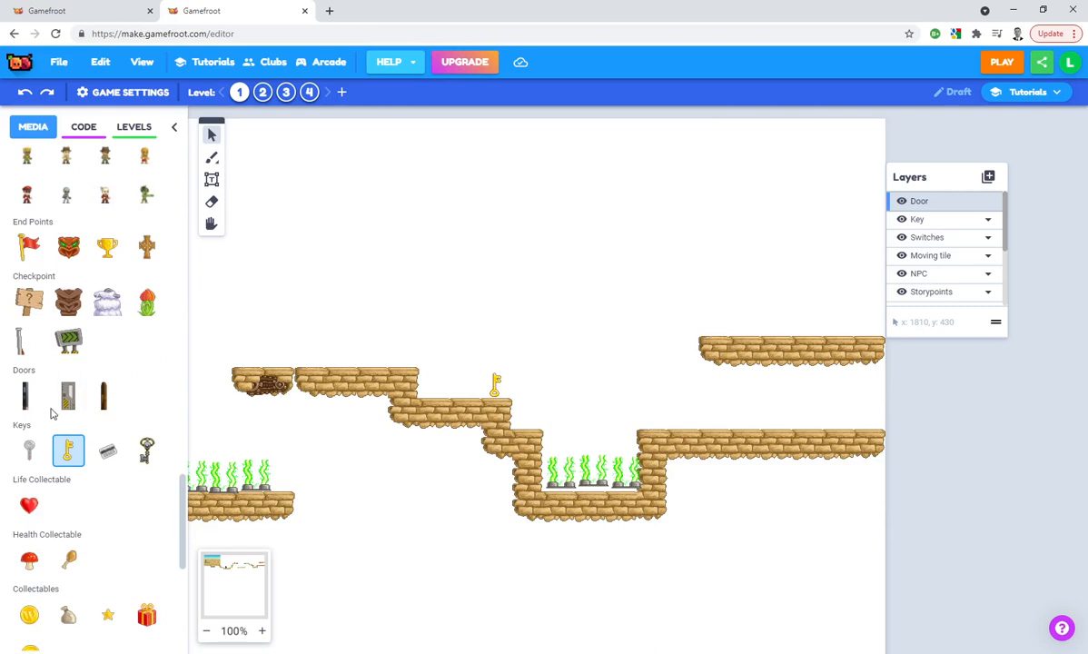
left_click(99, 400)
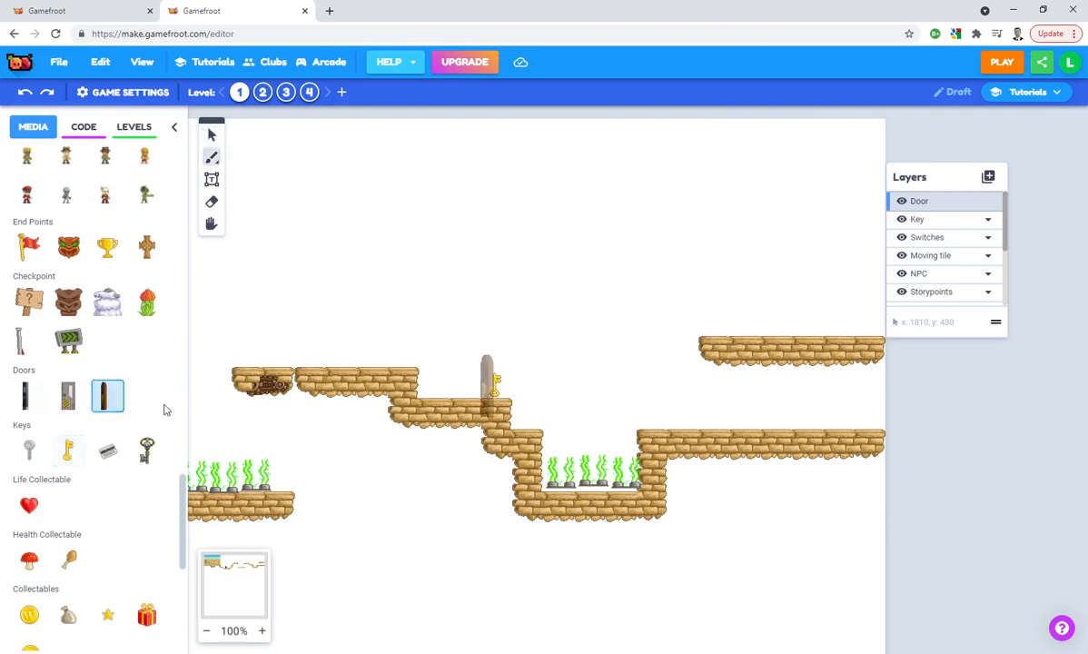
left_click(717, 403)
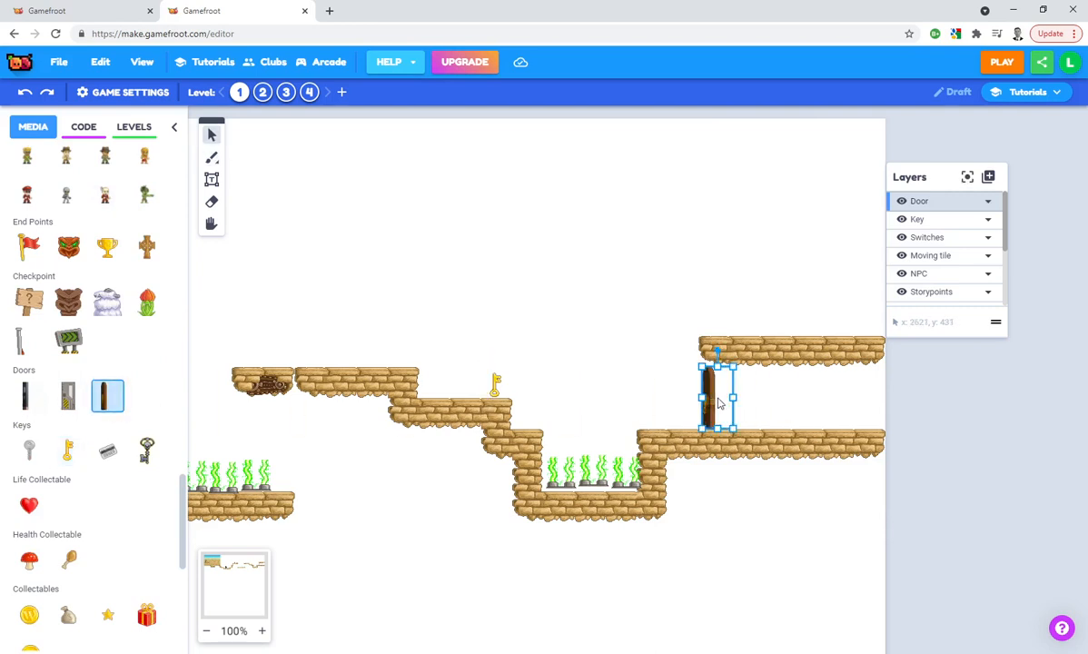
Add a layer named End point and place the red flag on it at the far end of the corridor behind the door
left_click(1017, 199)
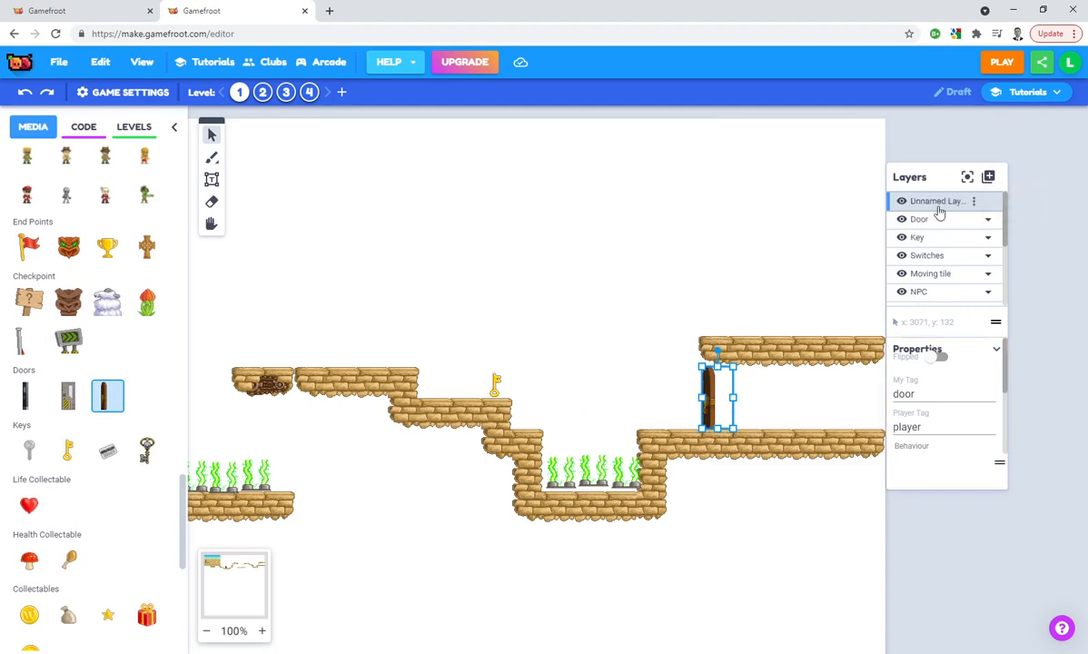
type("End")
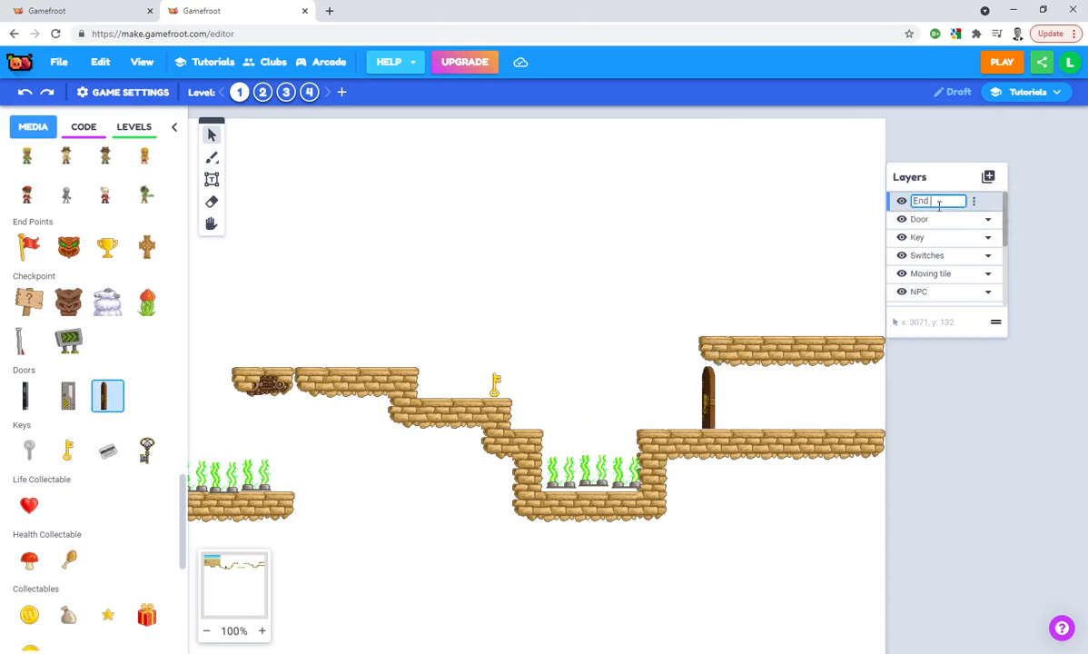
type(" point")
key("Return")
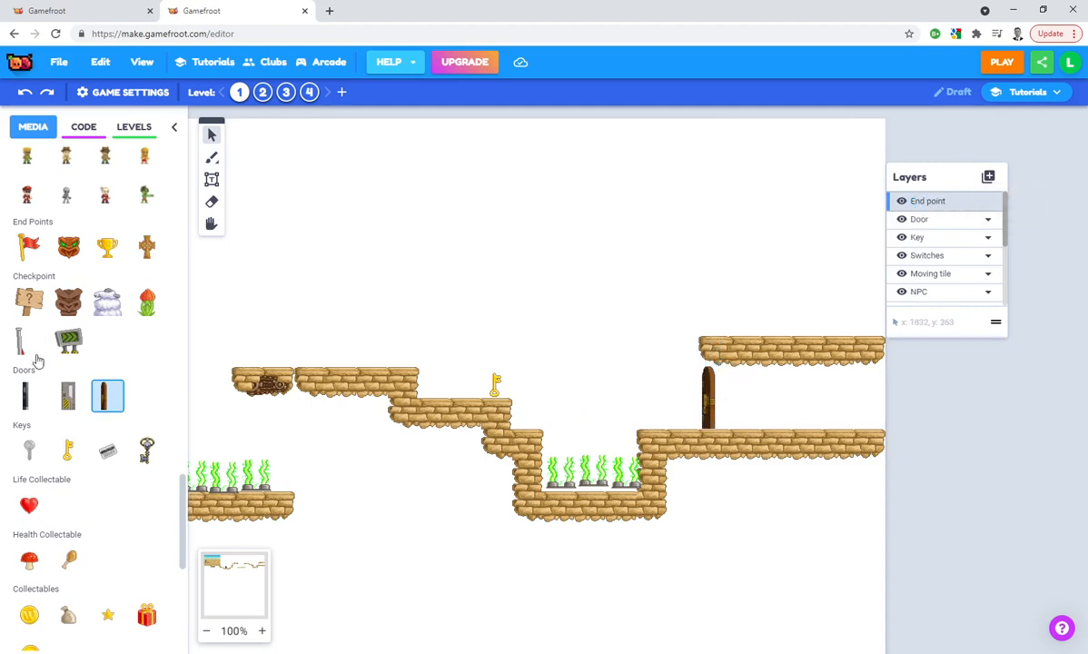
left_click(29, 246)
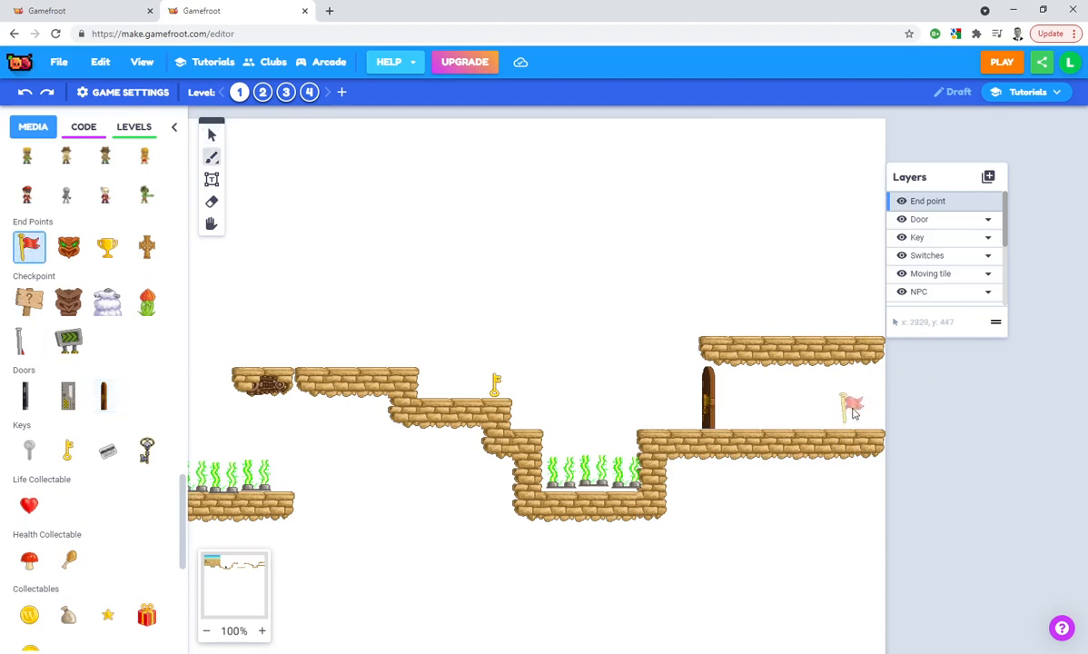
left_click(848, 405)
Place a wooden sign on the Storypoints layer, on the step just before the gold key
scroll(940, 272, "down", 4)
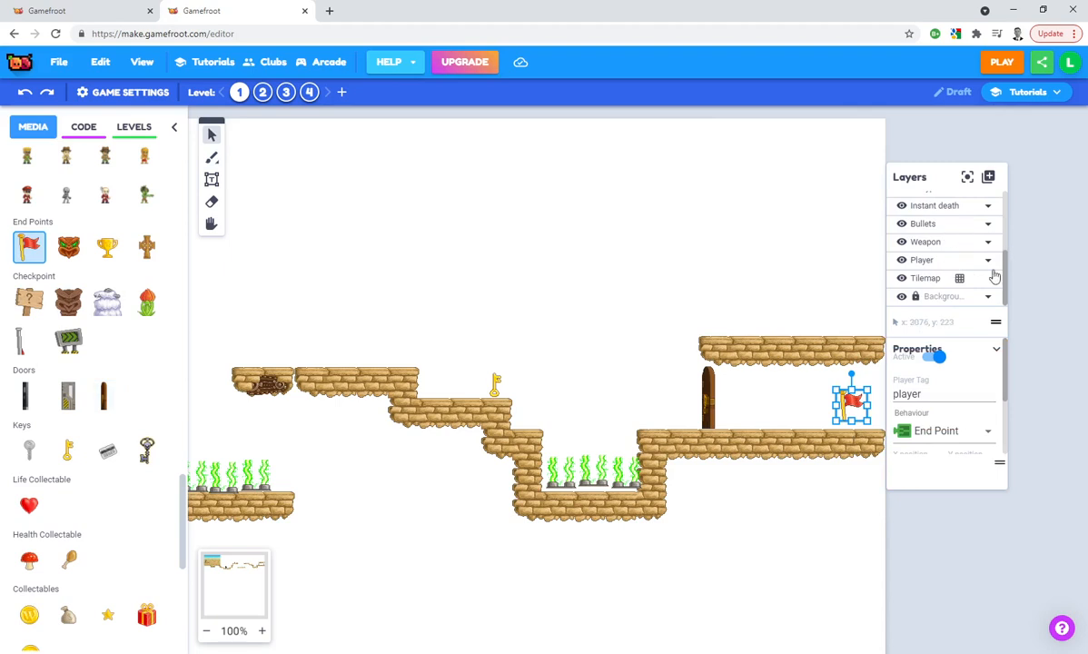
scroll(926, 256, "up", 2)
left_click(944, 251)
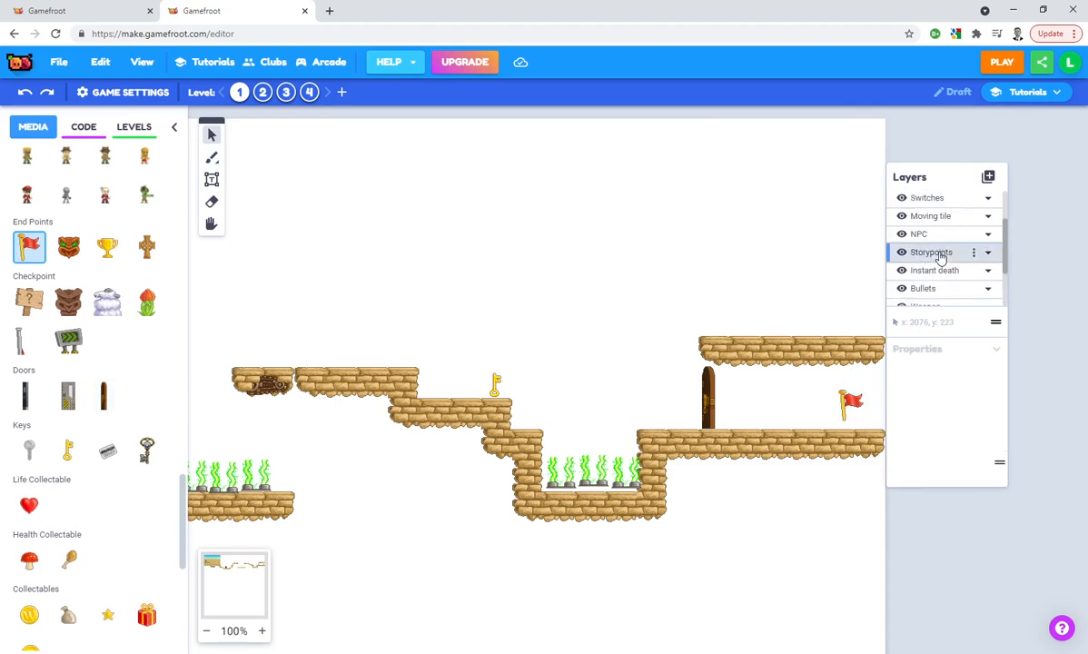
scroll(41, 327, "up", 2)
scroll(54, 336, "down", 1)
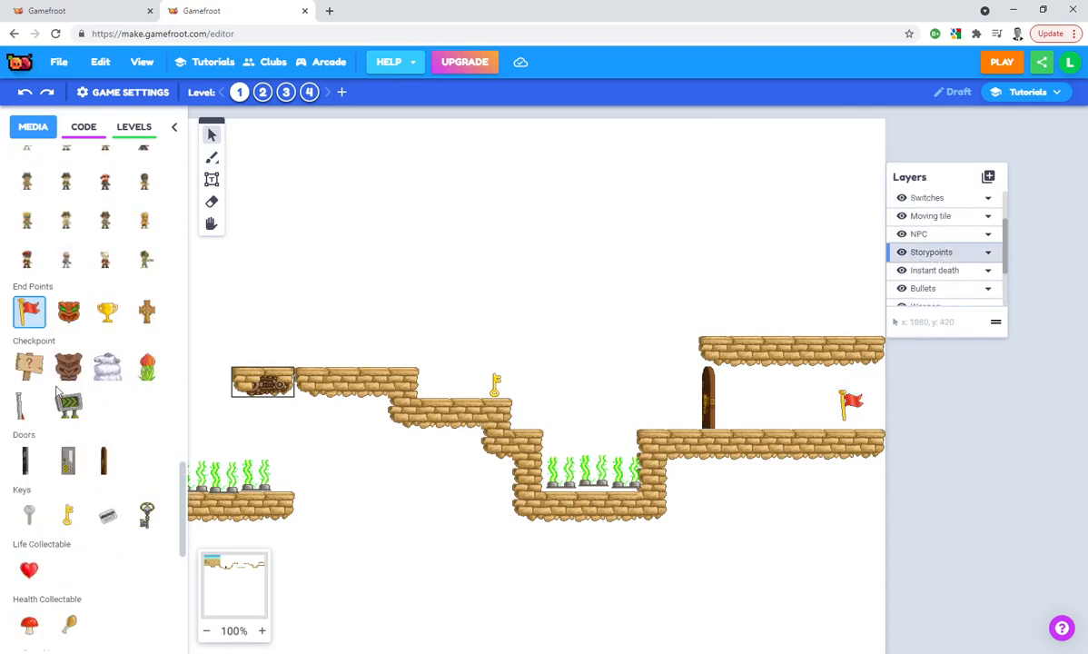
scroll(70, 328, "up", 10)
scroll(72, 328, "up", 5)
left_click(107, 264)
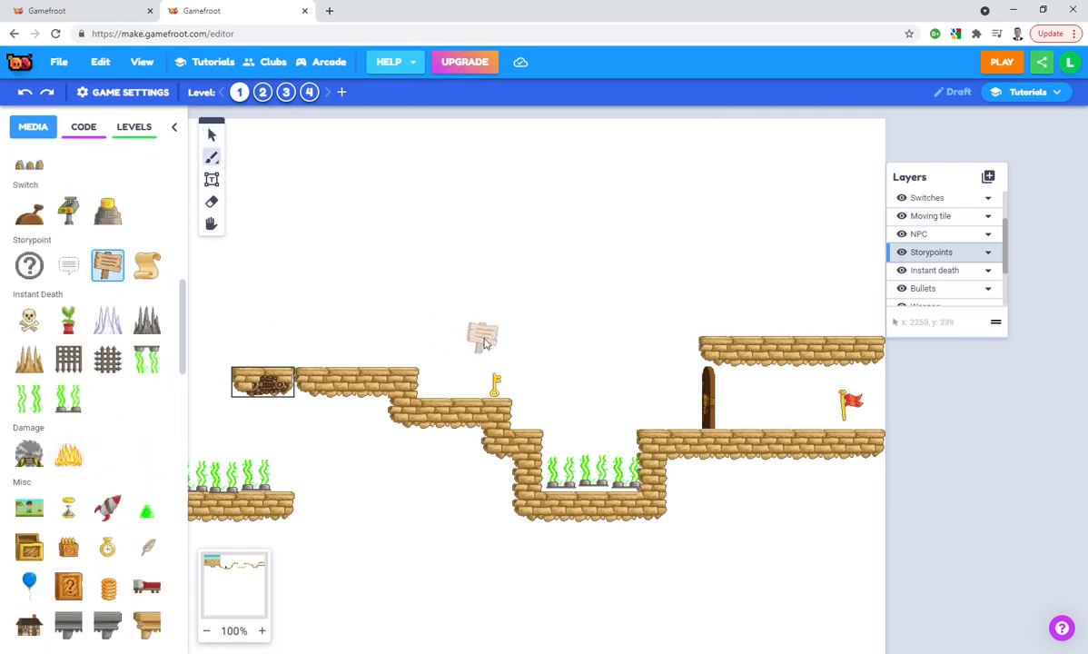
left_click(451, 379)
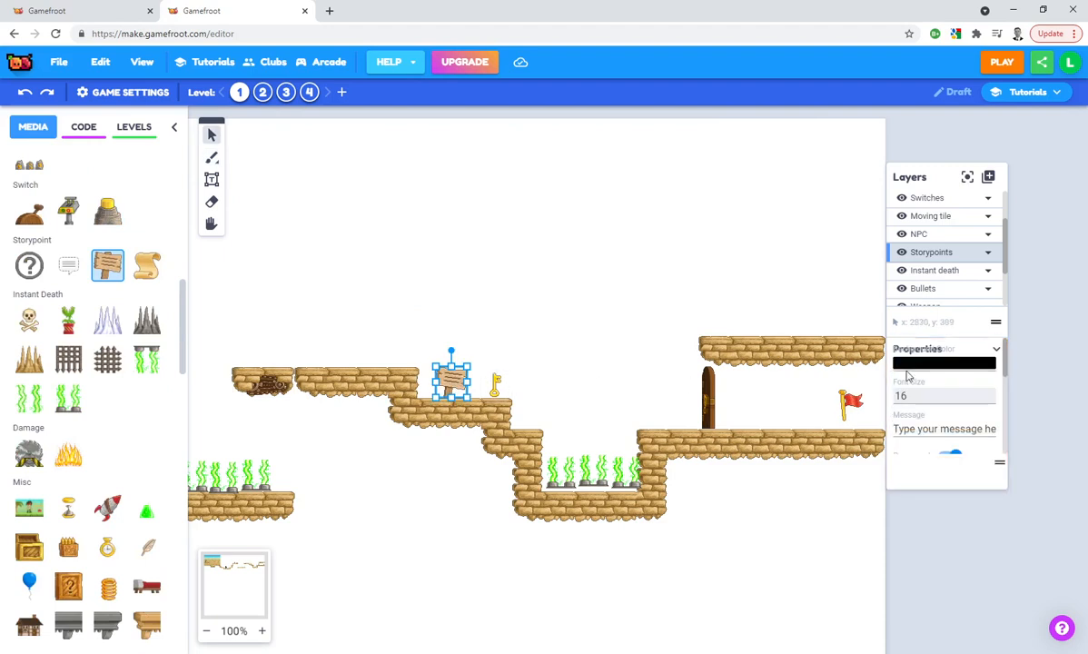
Set the new sign's message to "Make sure you use two-factor authentication as the key to your account where you can."
left_click(968, 433)
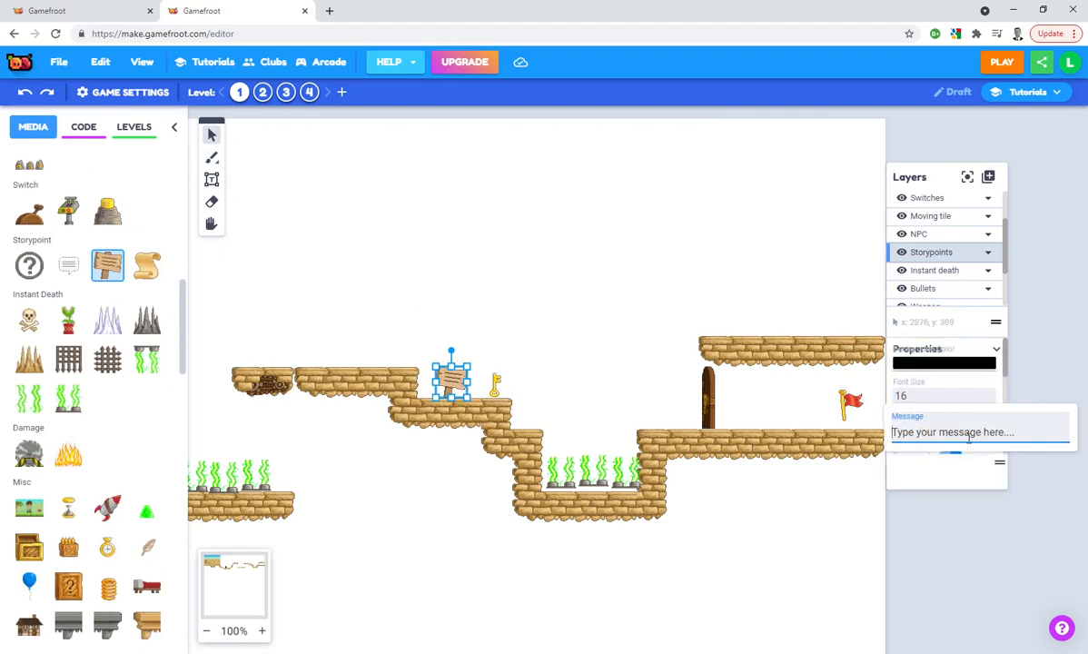
type("Make sure you use two-factor")
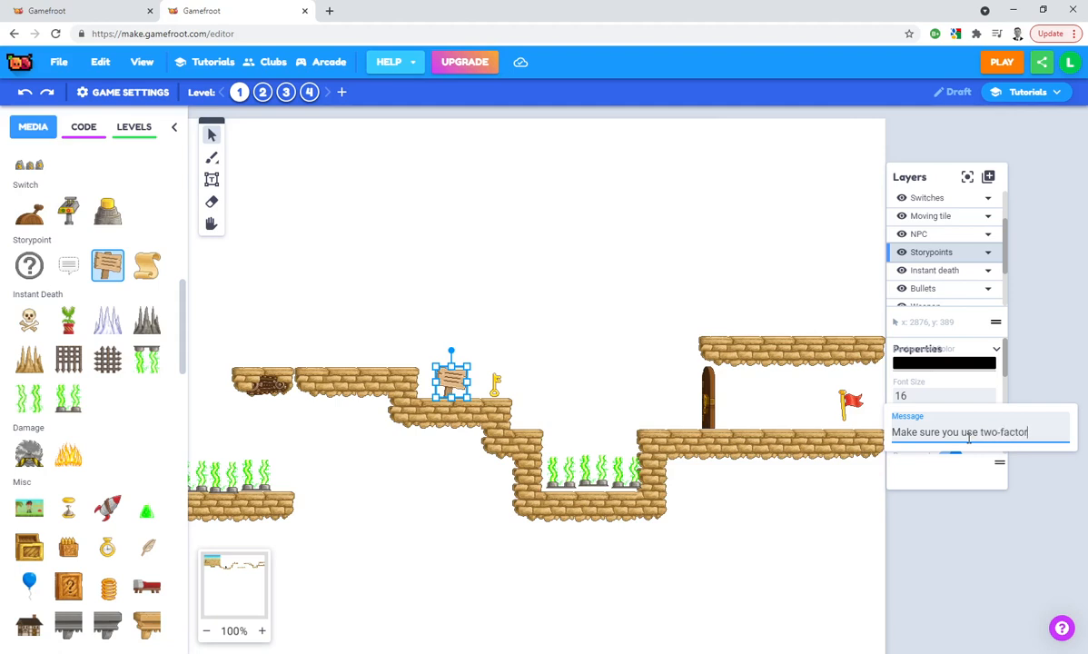
type(" authenticati")
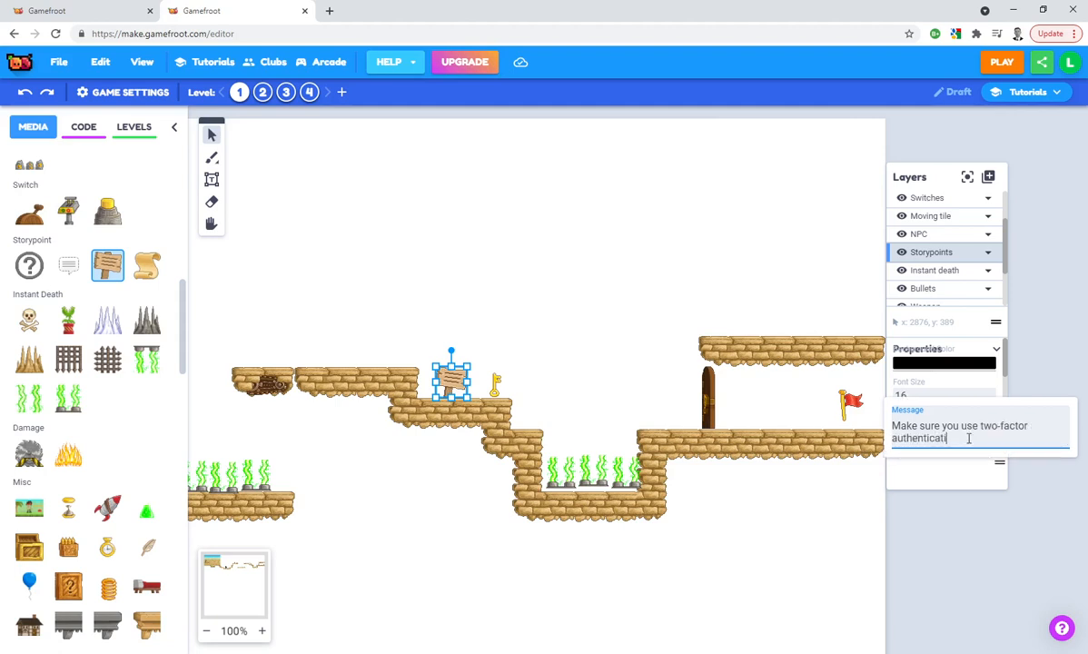
type("on as the key to your accoun")
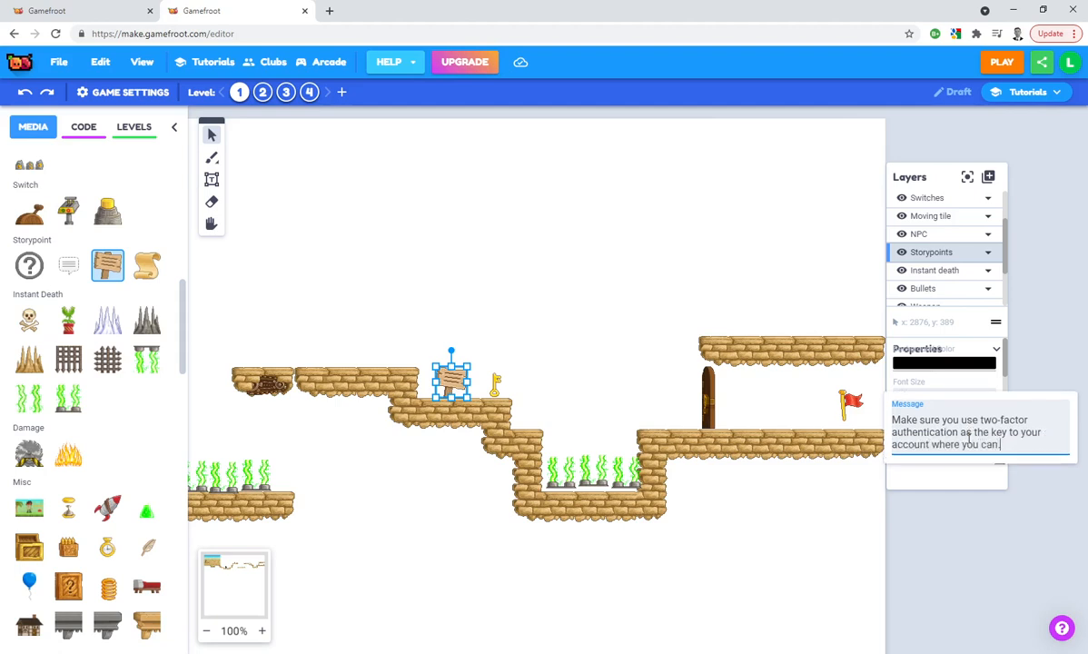
left_click(606, 289)
Play-test the level from the start, collecting the gun and jumping over the first hazard pit after the password sign
left_click_drag(420, 280, 653, 244)
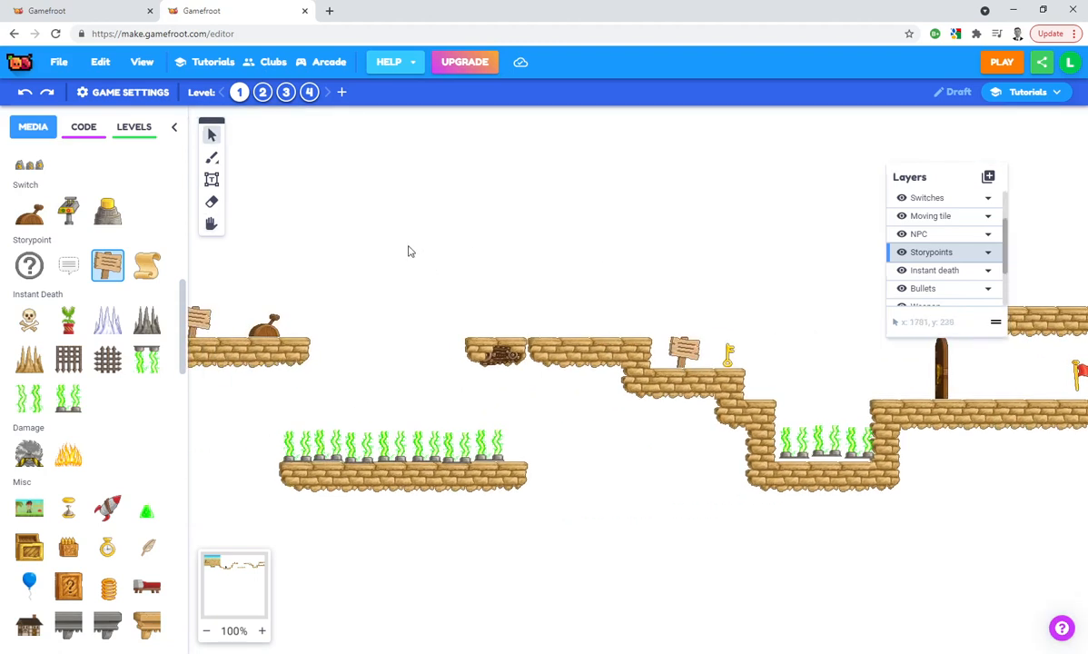
left_click_drag(368, 248, 753, 286)
left_click_drag(454, 285, 739, 238)
left_click_drag(341, 262, 616, 320)
mouse_move(341, 294)
left_mouse_down()
mouse_move(467, 297)
mouse_move(445, 329)
left_mouse_up()
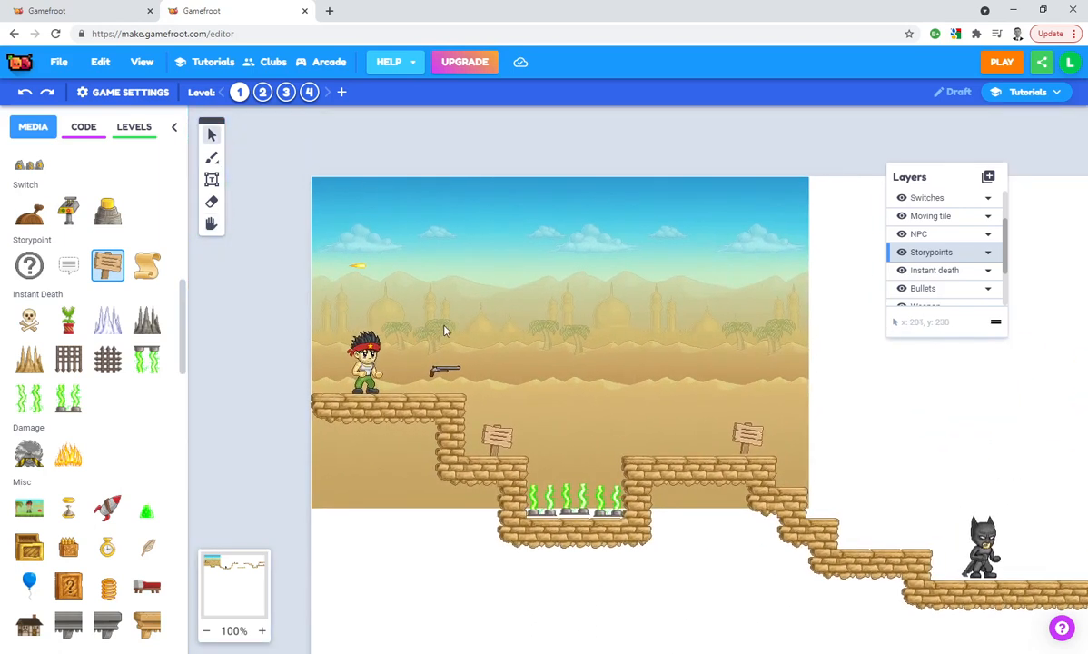
left_click(1002, 65)
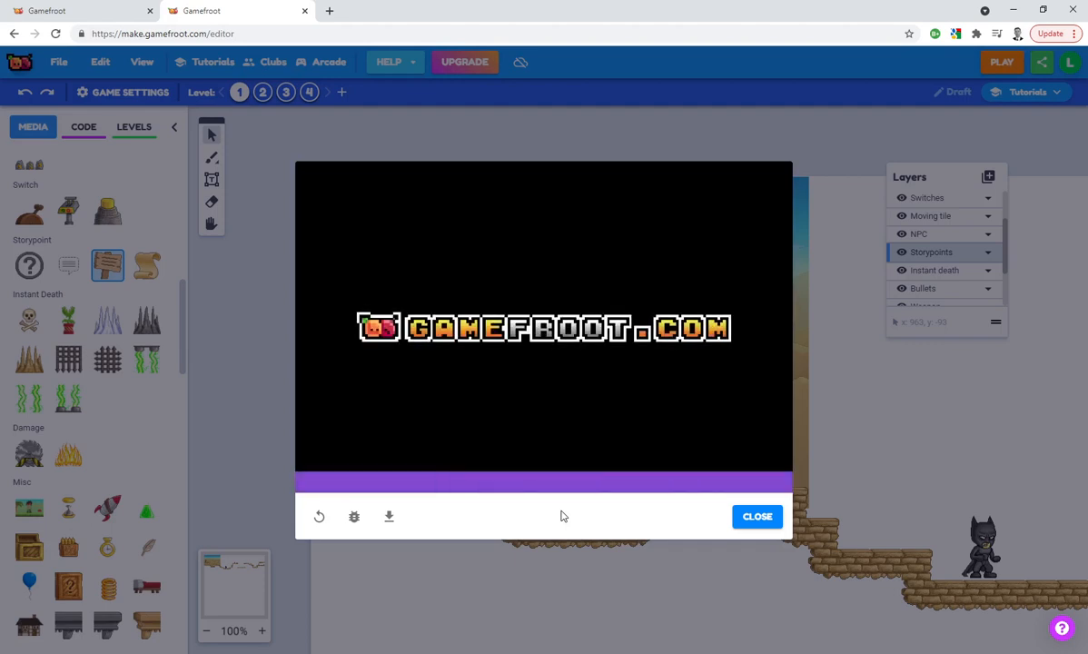
key("Right")
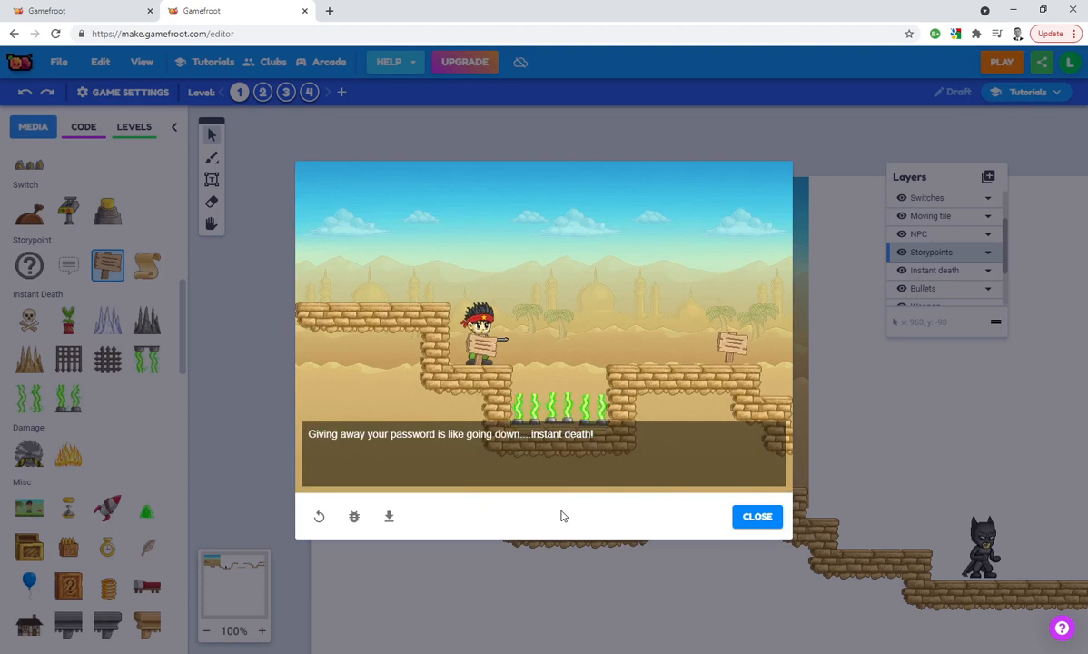
key("Right")
key("Up")
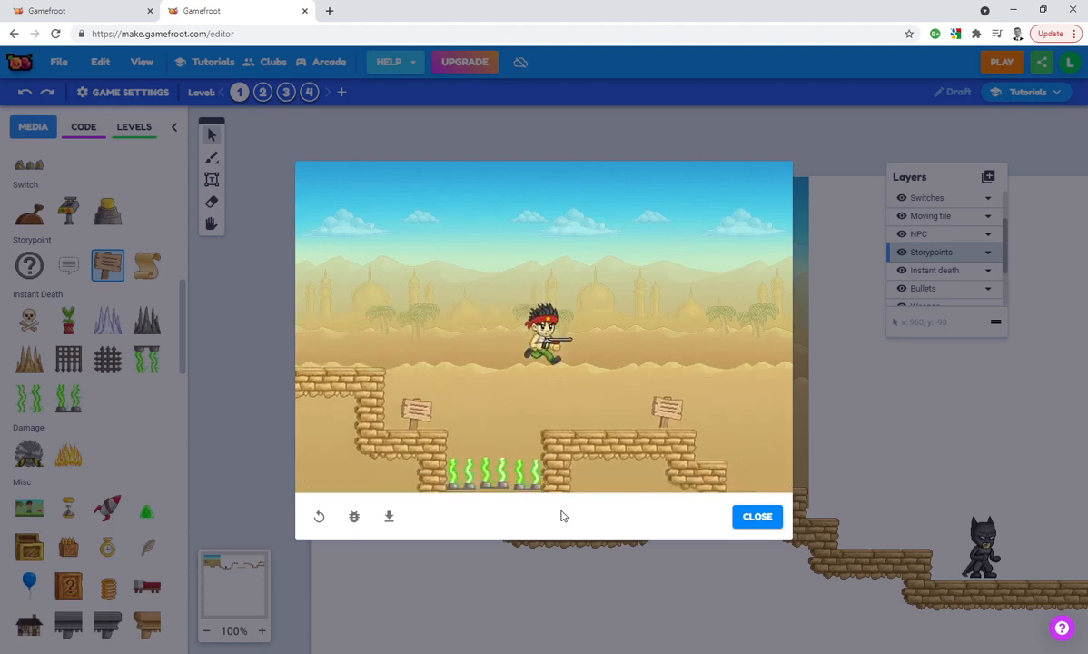
Continue the play-test past the Batman character and up to the profile settings sign and the lever switch
key("Right")
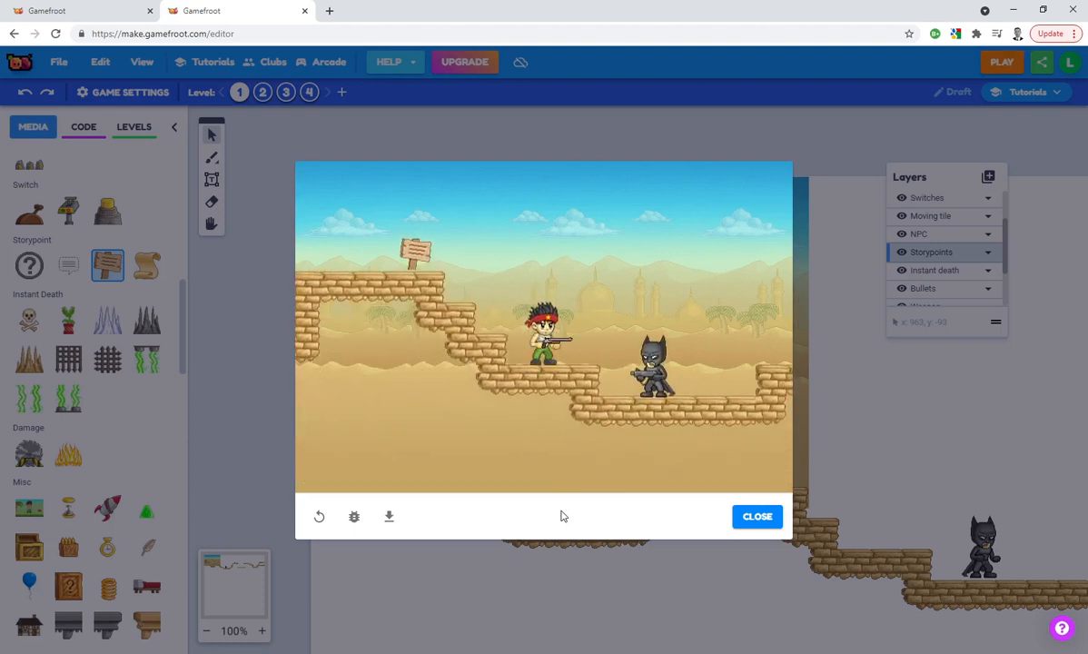
key("Right")
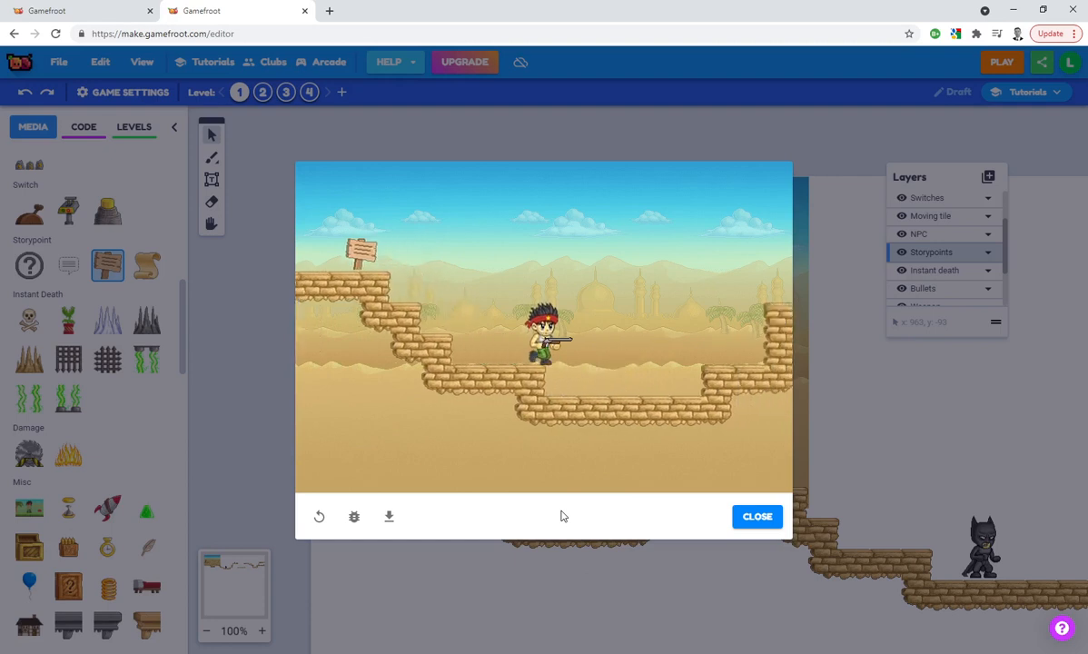
key("Right")
key("Up")
key("Right")
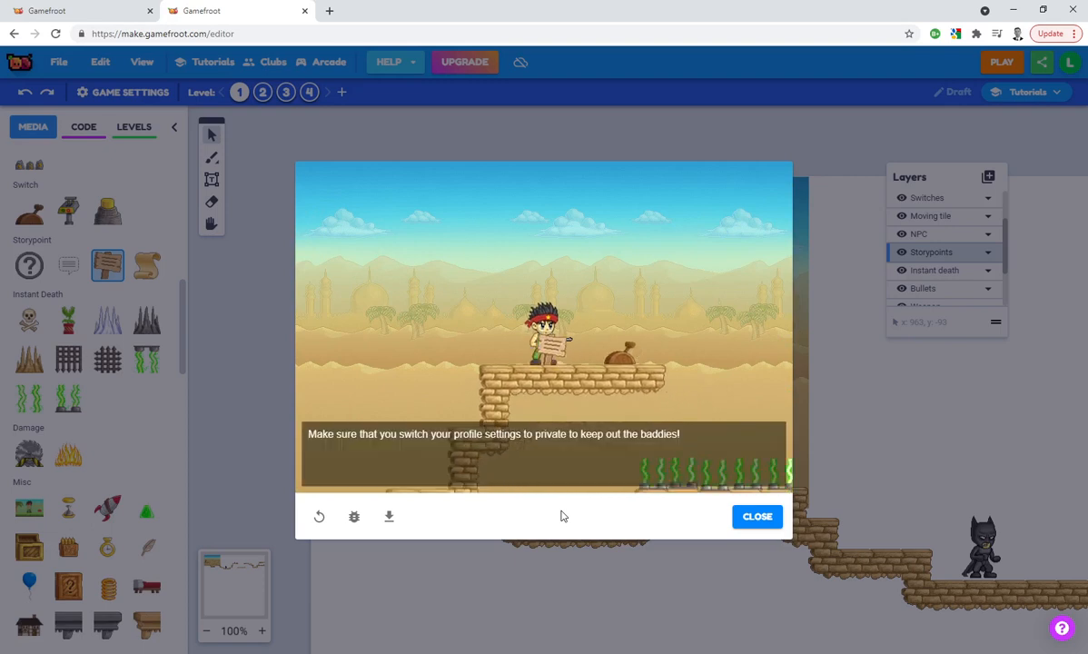
key("Right")
Finish the play-test by crossing on the moving tile, collecting the key and going through the door to the flag, and close the preview
key("Right")
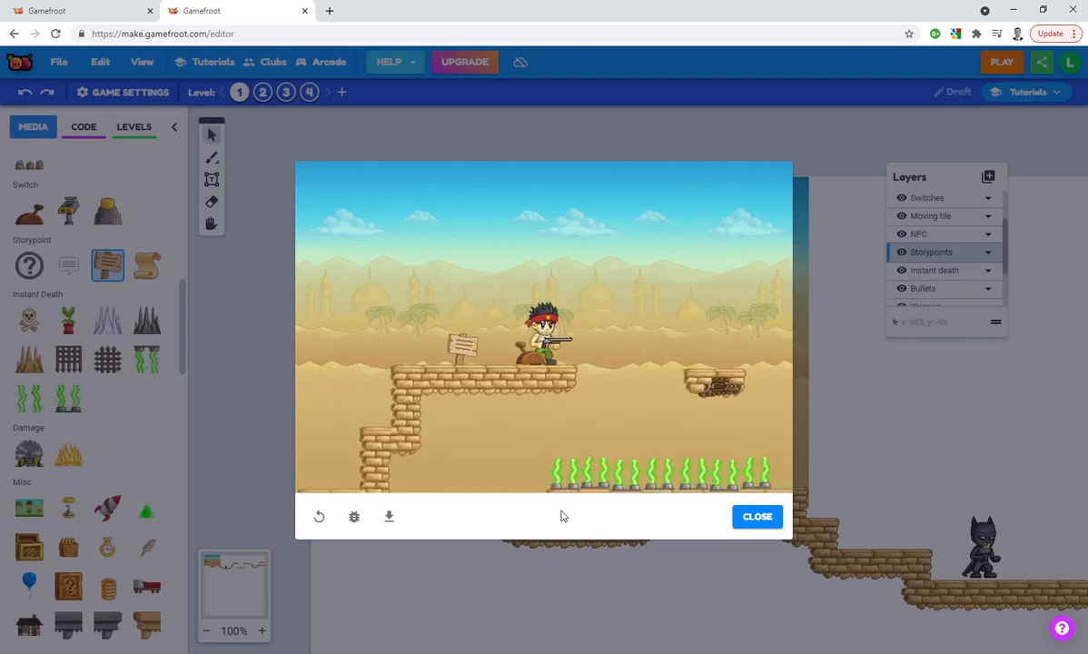
key("Right")
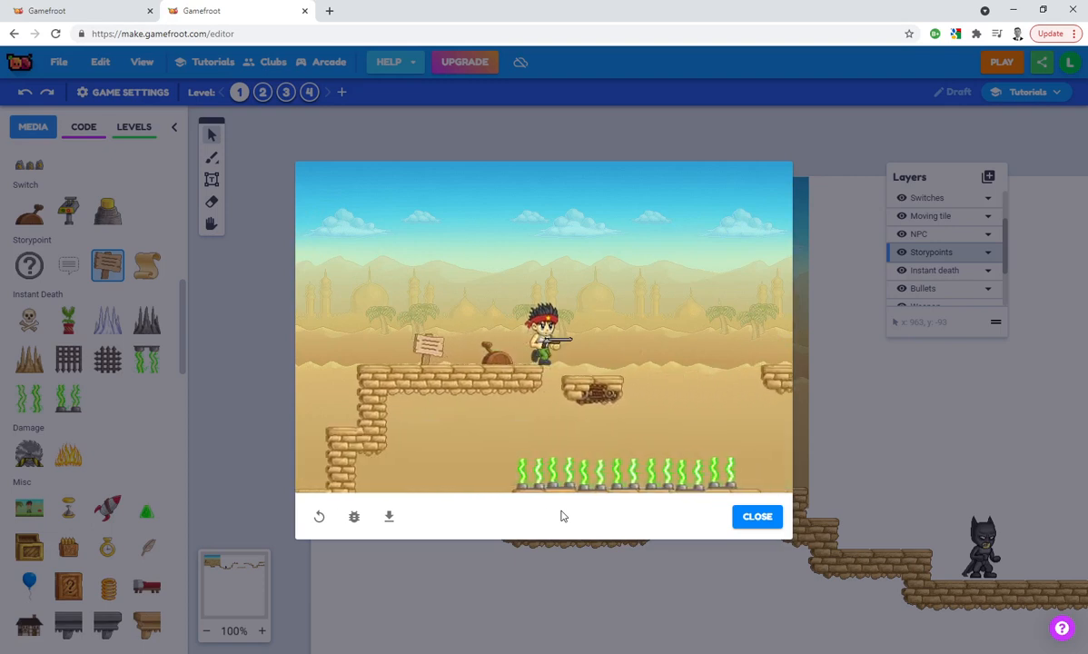
key("Up")
key("Right")
key("Up")
key("Right")
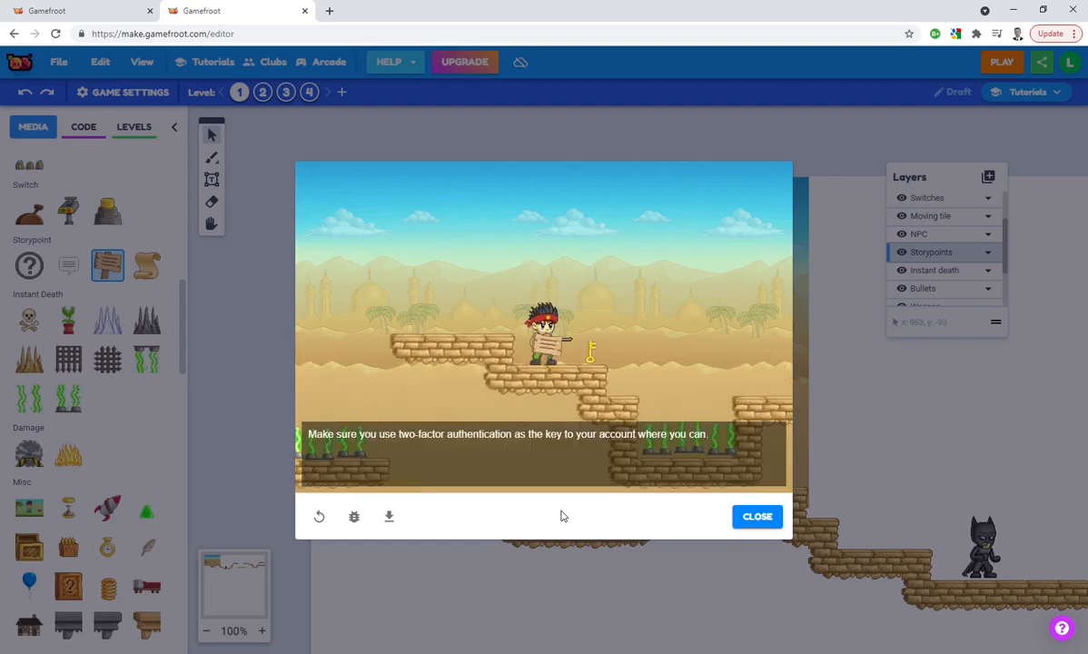
key("Right")
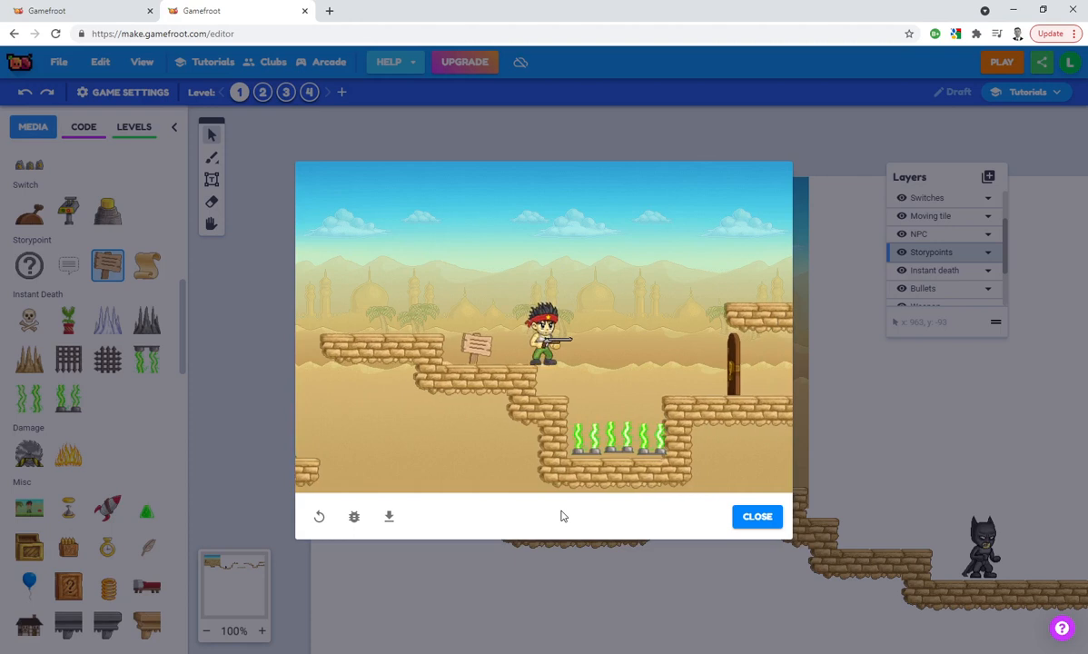
key("Right")
key("Up")
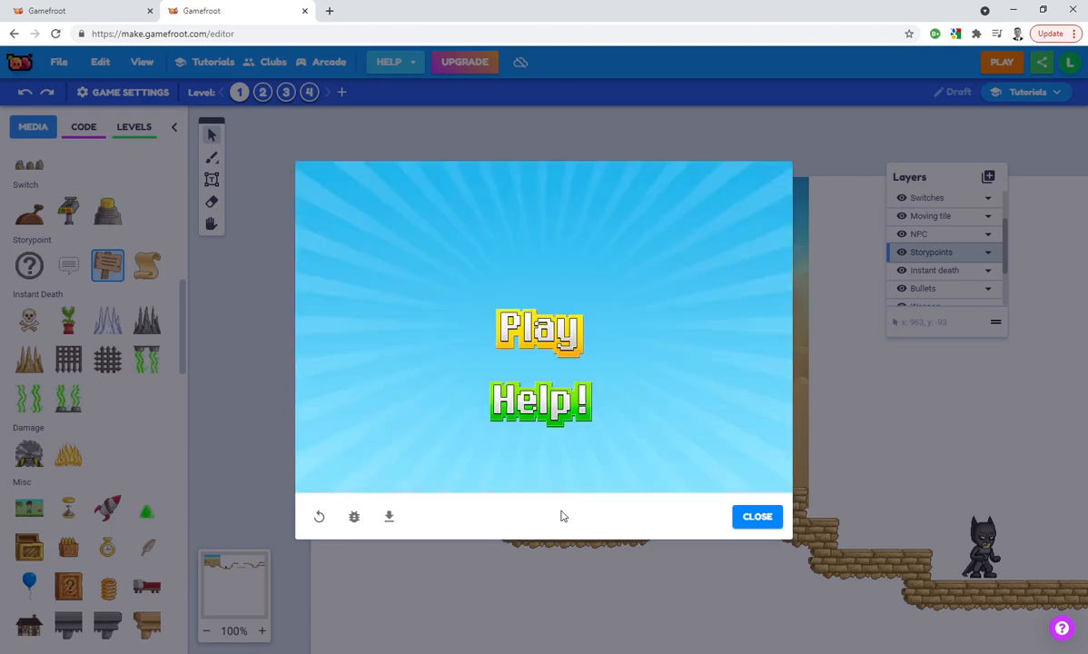
left_click(757, 517)
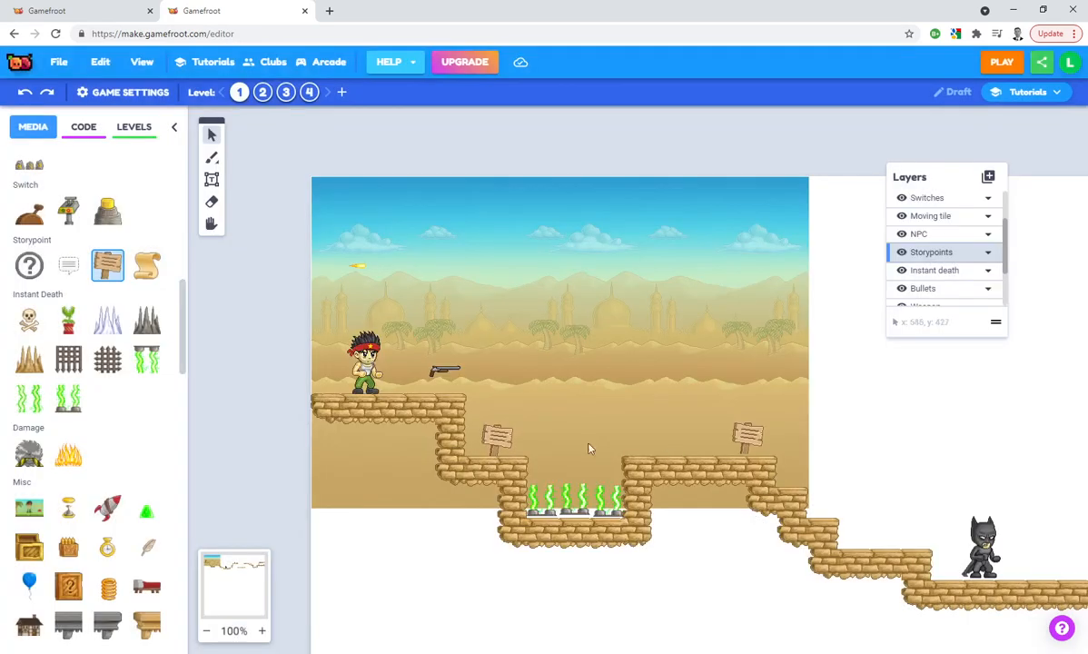
Move the E-safety themed level to second place, after StartScreen, and play the game from its start screen
left_click(137, 132)
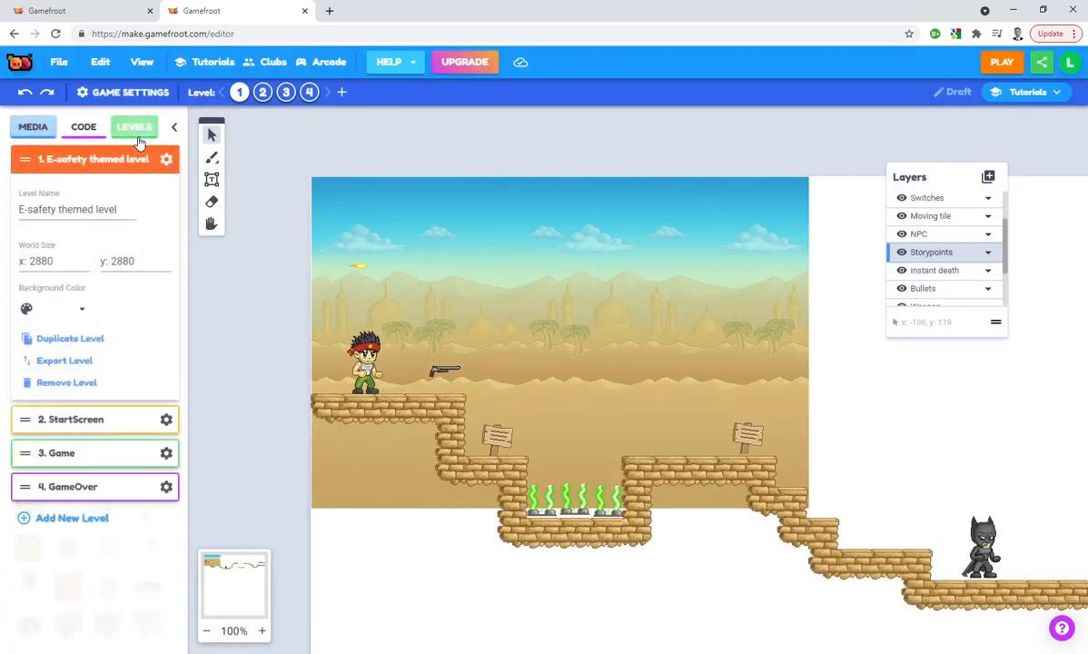
left_click_drag(24, 159, 24, 196)
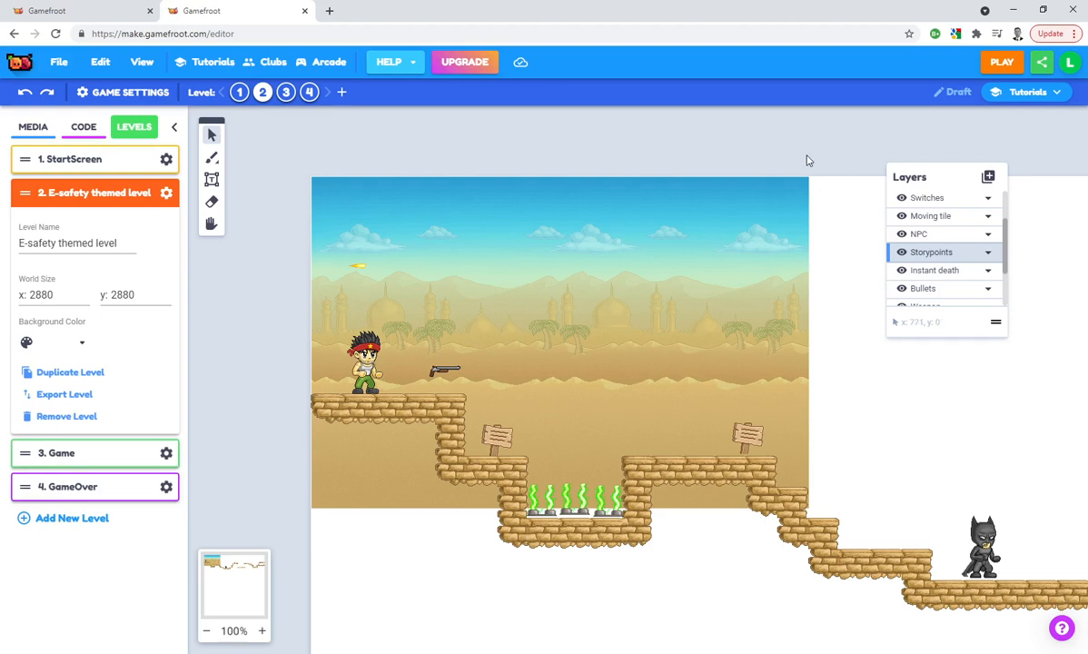
left_click(1003, 62)
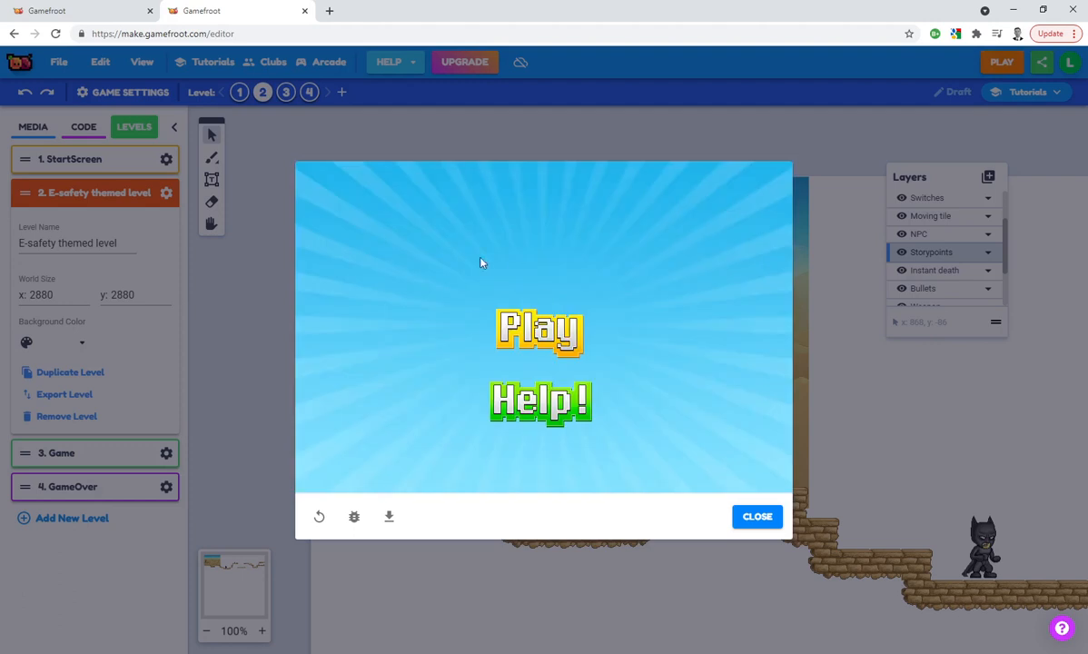
left_click(530, 329)
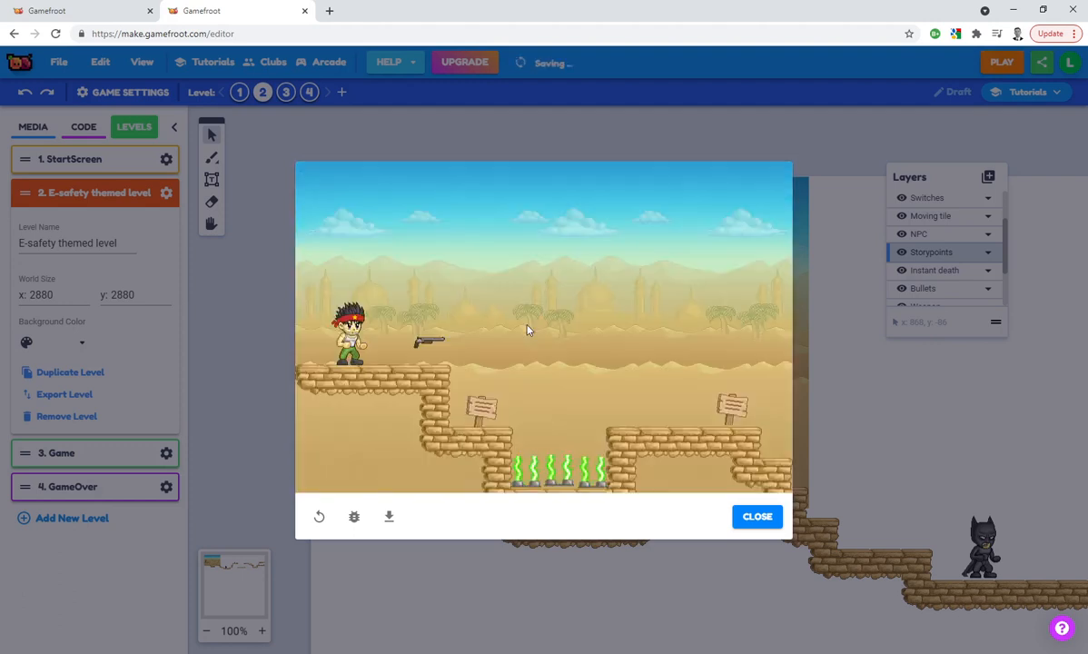